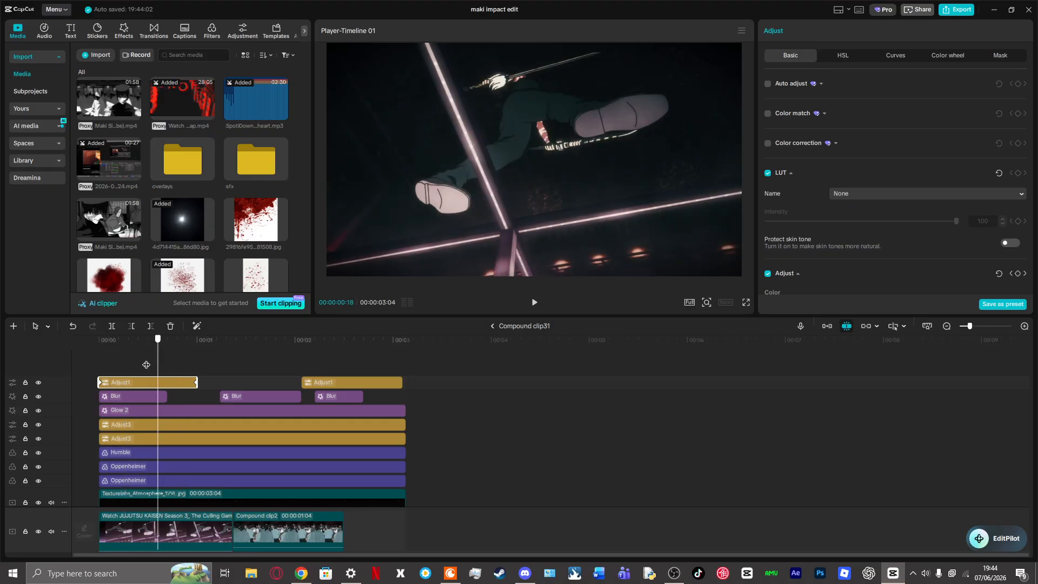
Step: Examine the curve, HSL and basic settings of the first adjustment layer at its start
click(893, 56)
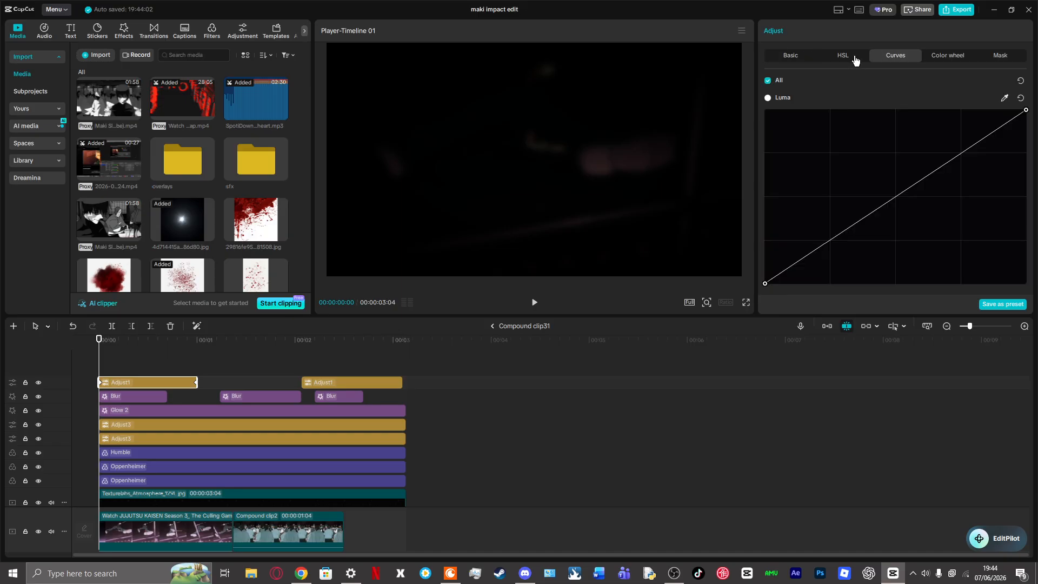
click(854, 59)
click(793, 57)
scroll(945, 190, down, 3)
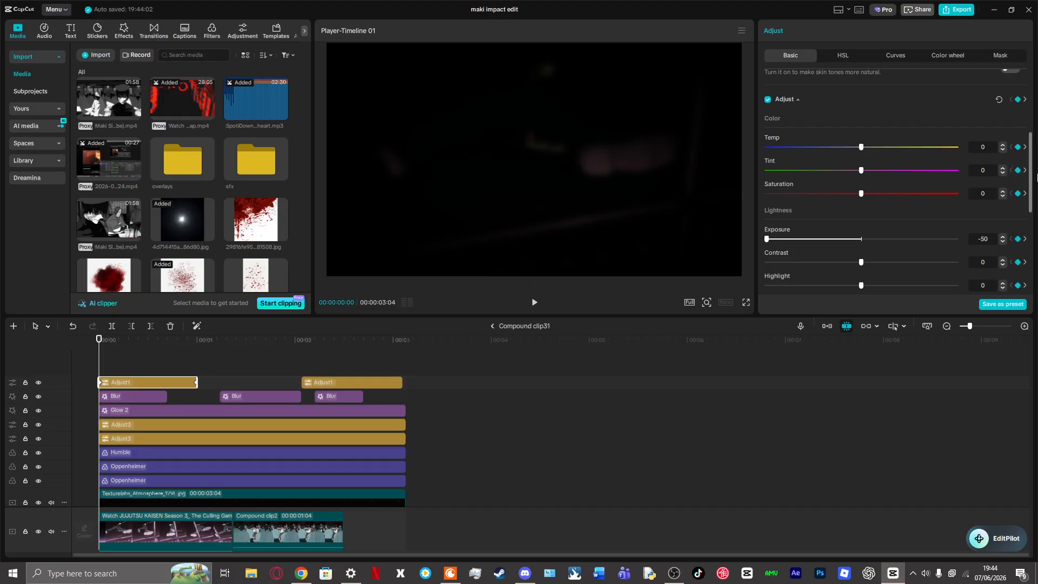
Step: Try raising the exposure to -11 at the start of the first adjustment layer and undo it
scroll(868, 211, down, 3)
drag(768, 167, 837, 169)
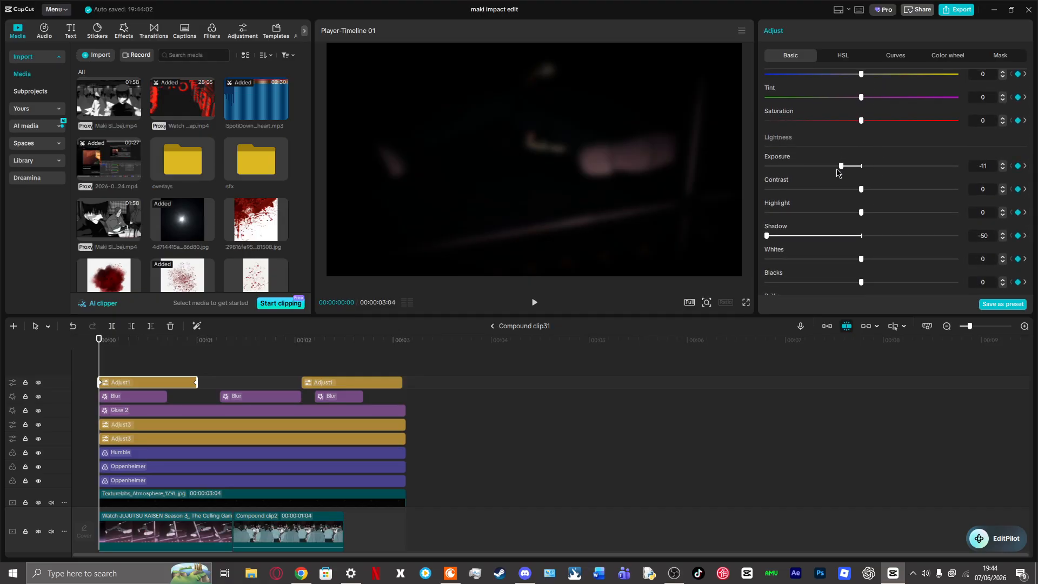
key(ctrl+z)
Step: Examine how the exposure, shadow and vignette keyframes change along the first adjustment layer
drag(96, 365, 167, 357)
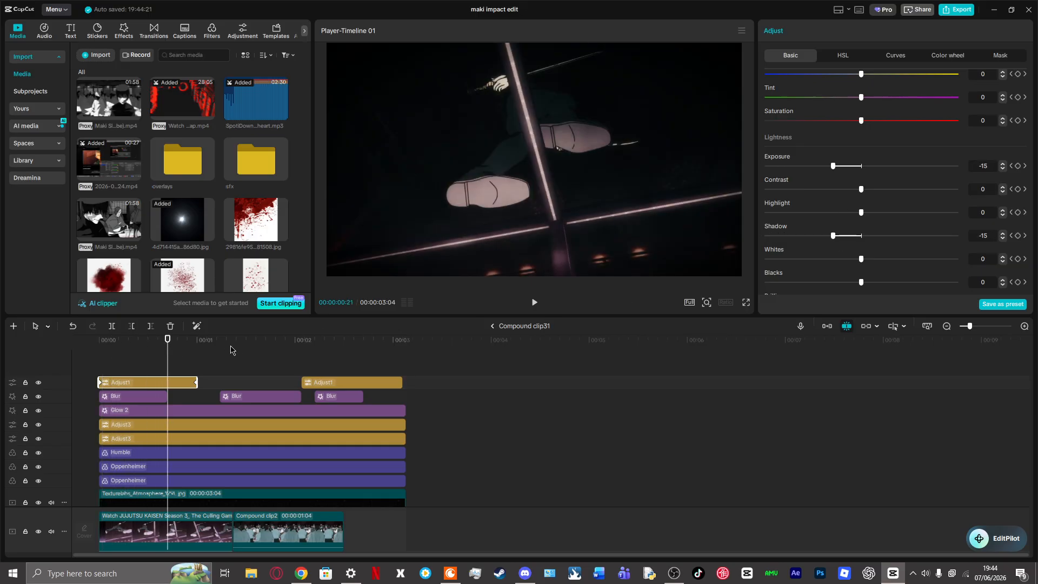
key(Home)
scroll(881, 186, down, 6)
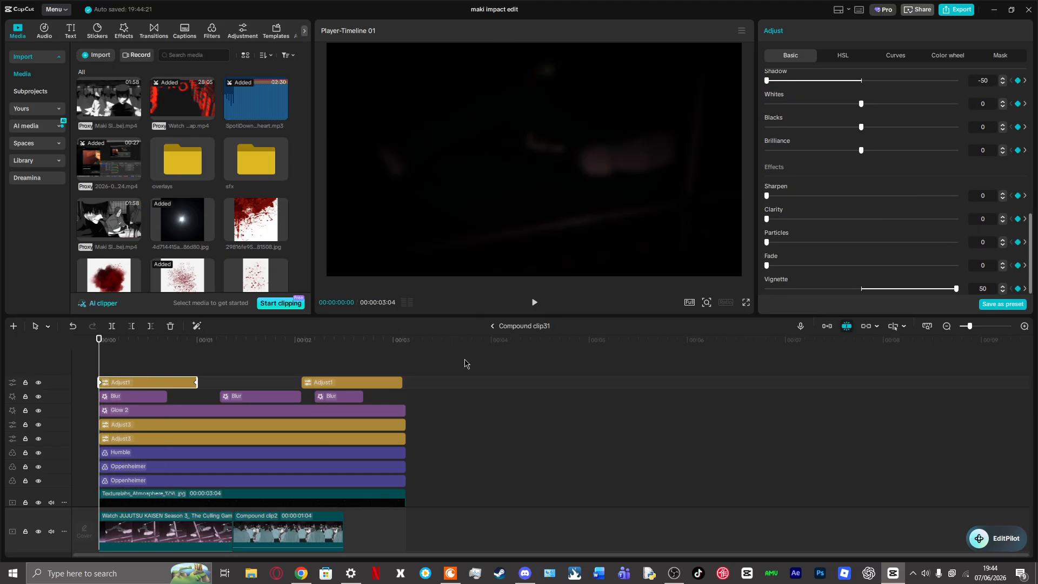
mouse_move(955, 292)
mouse_down()
mouse_move(871, 302)
mouse_move(957, 292)
mouse_move(843, 292)
mouse_move(959, 294)
mouse_up()
drag(101, 365, 105, 396)
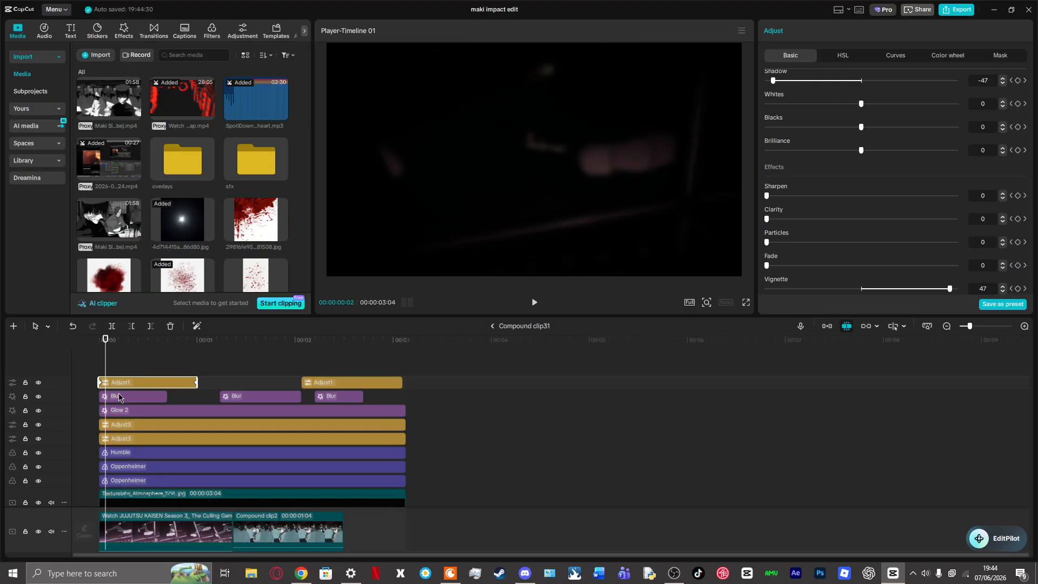
Step: Show the keyframe lanes of the first adjustment layer, inspect the exposure lane, and collapse them again
key(alt+k)
scroll(179, 402, up, 5)
scroll(142, 411, up, 1)
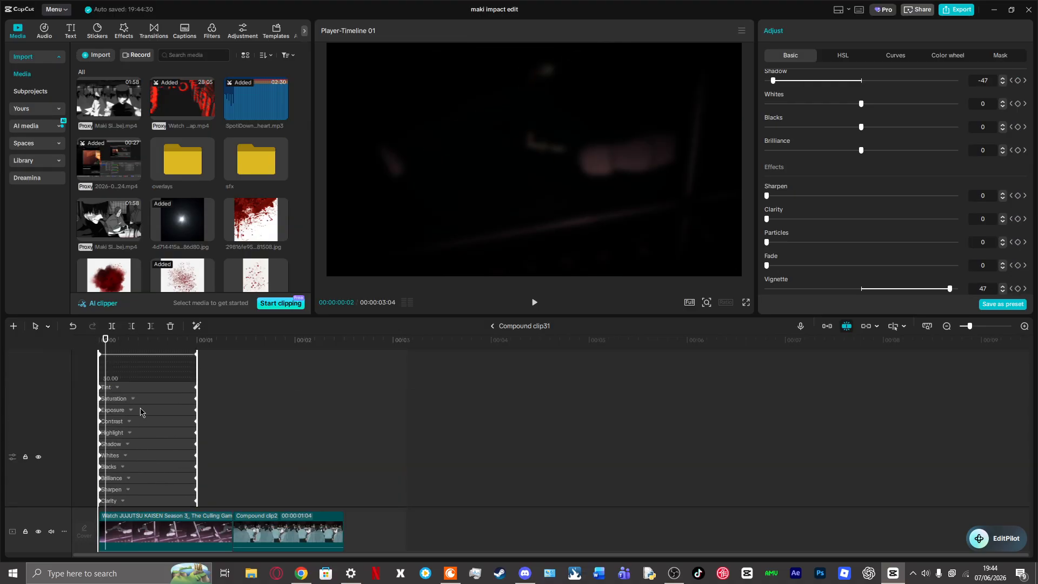
click(147, 409)
key(alt+k)
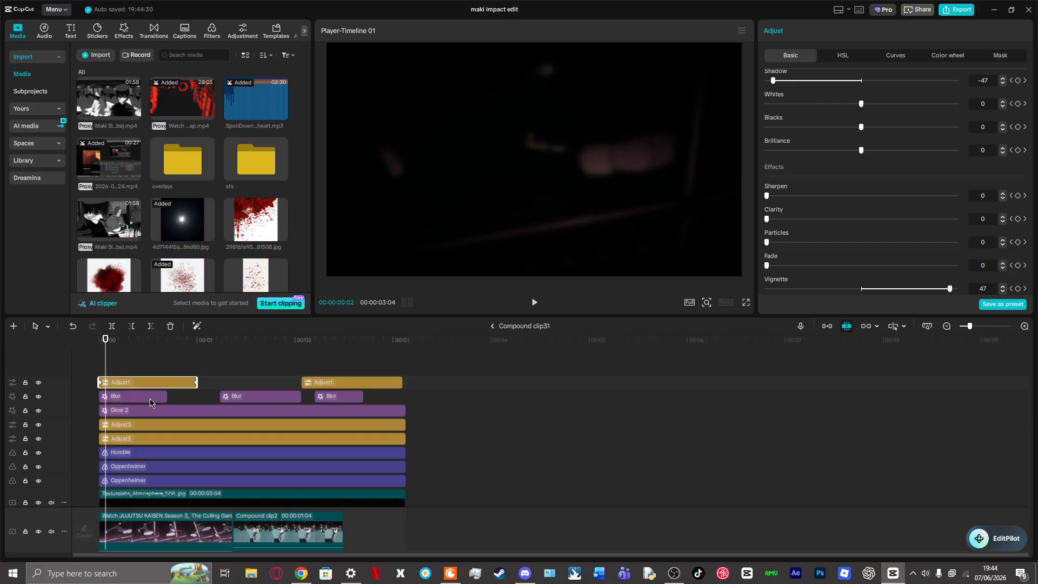
scroll(179, 409, down, 2)
scroll(125, 365, up, 2)
Step: Examine the first Blur effect's keyframes from the start to the end of the effect
click(134, 398)
click(96, 373)
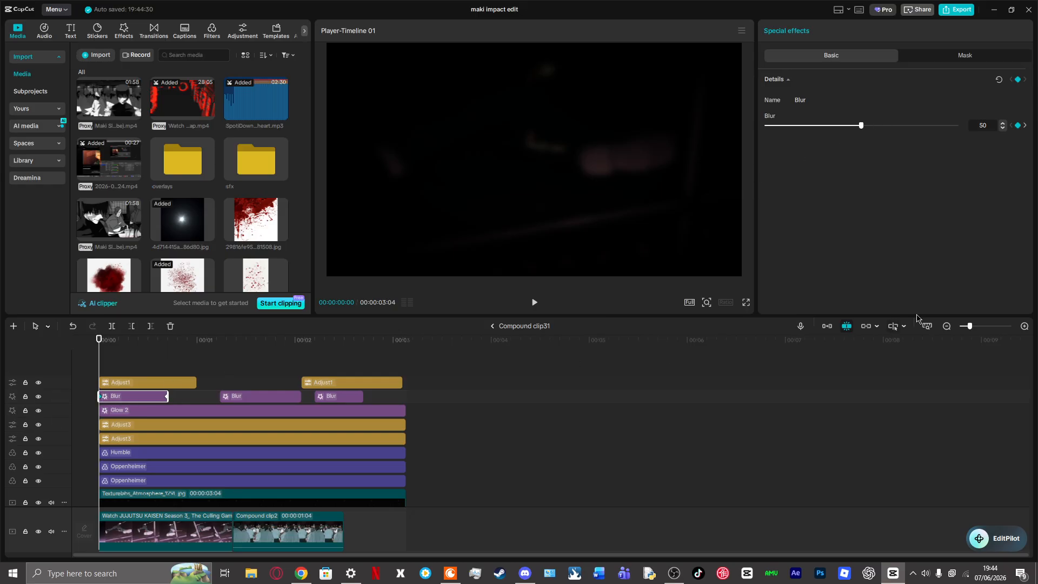
drag(974, 326, 976, 327)
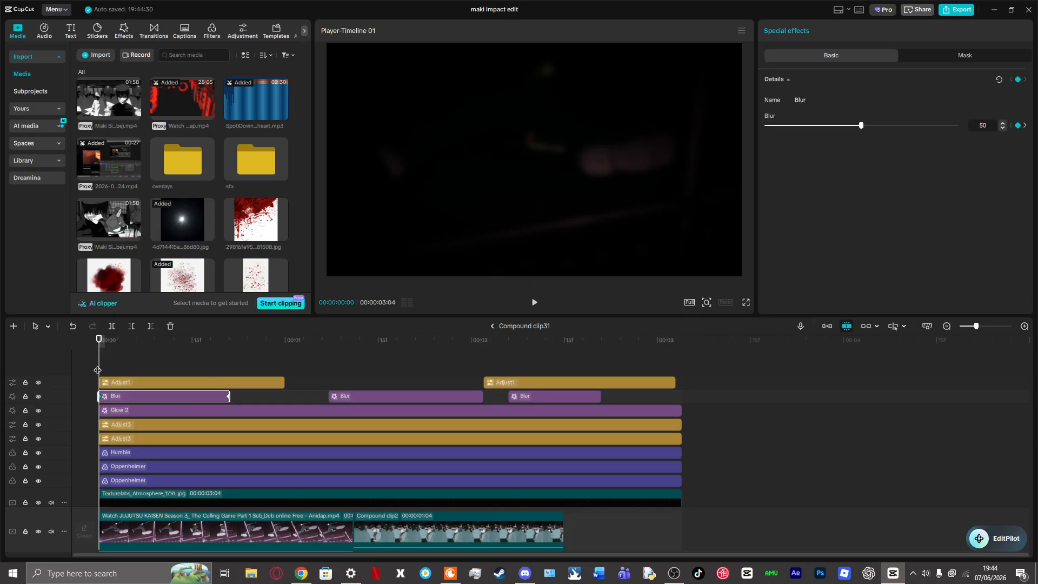
drag(97, 370, 168, 388)
key(alt+k)
key(alt+k)
drag(243, 342, 199, 378)
key(Home)
Step: Scrub through the fog overlay above the first shot and preview the playback into the second shot
scroll(174, 445, down, 5)
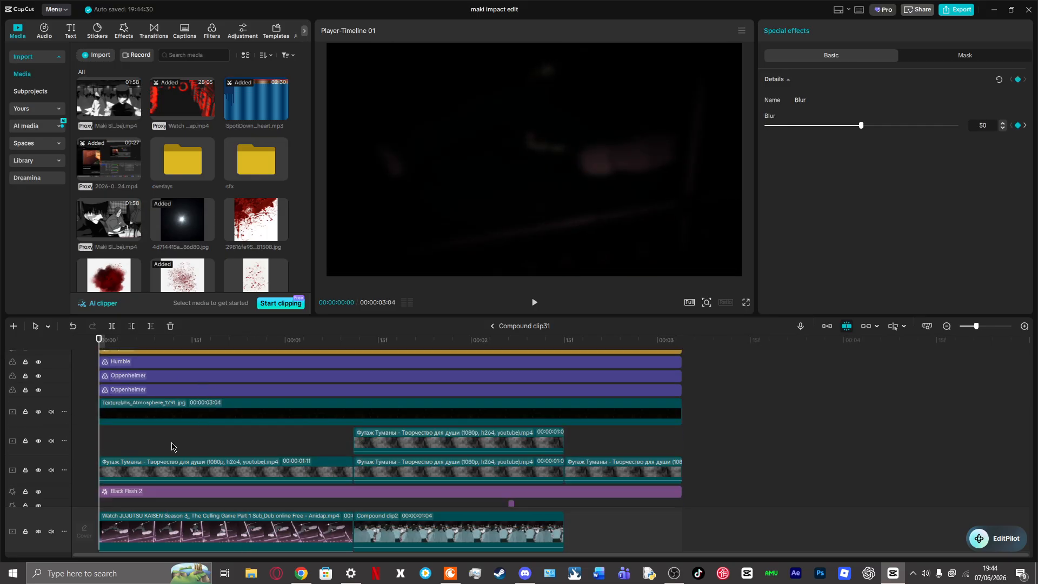
drag(102, 470, 304, 480)
click(534, 303)
click(535, 302)
click(324, 479)
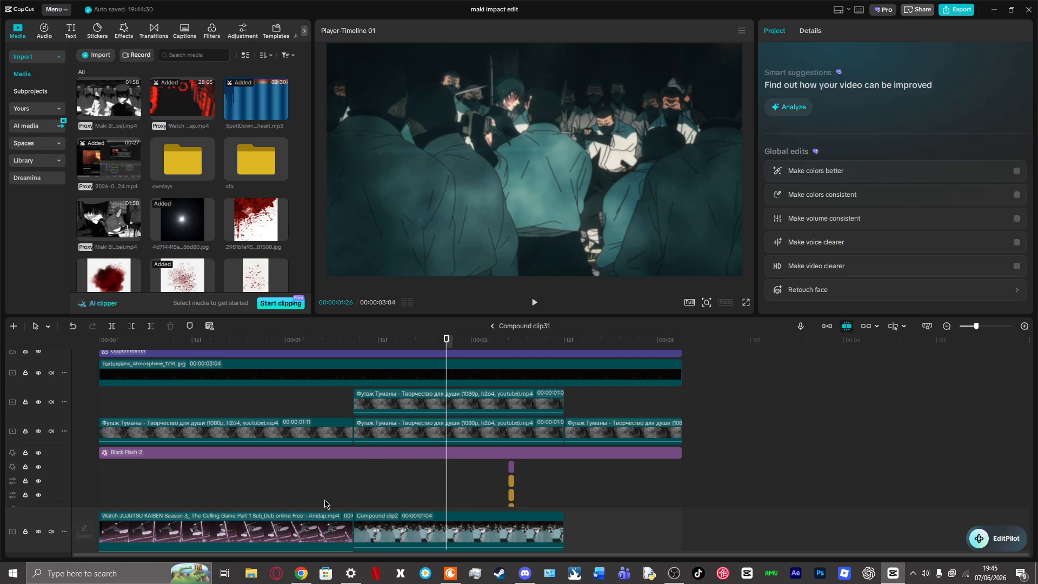
Step: Replay the transition from the first shot into Compound clip2, starting around 00:00:01:05
click(535, 304)
click(318, 494)
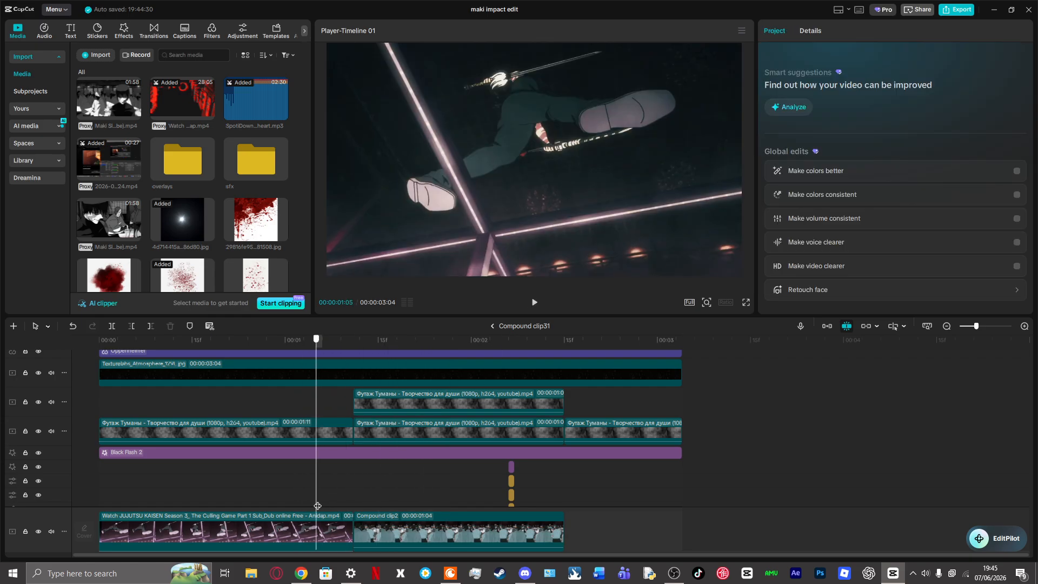
key(space)
scroll(393, 504, up, 5)
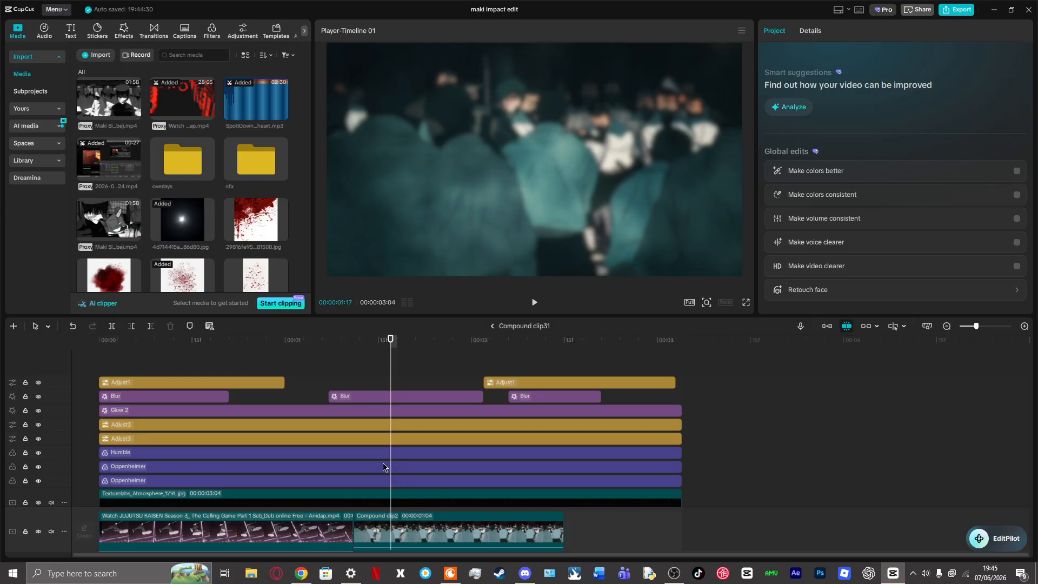
click(361, 384)
drag(361, 383, 324, 414)
Step: Show the speed curve options of the first video clip
click(328, 537)
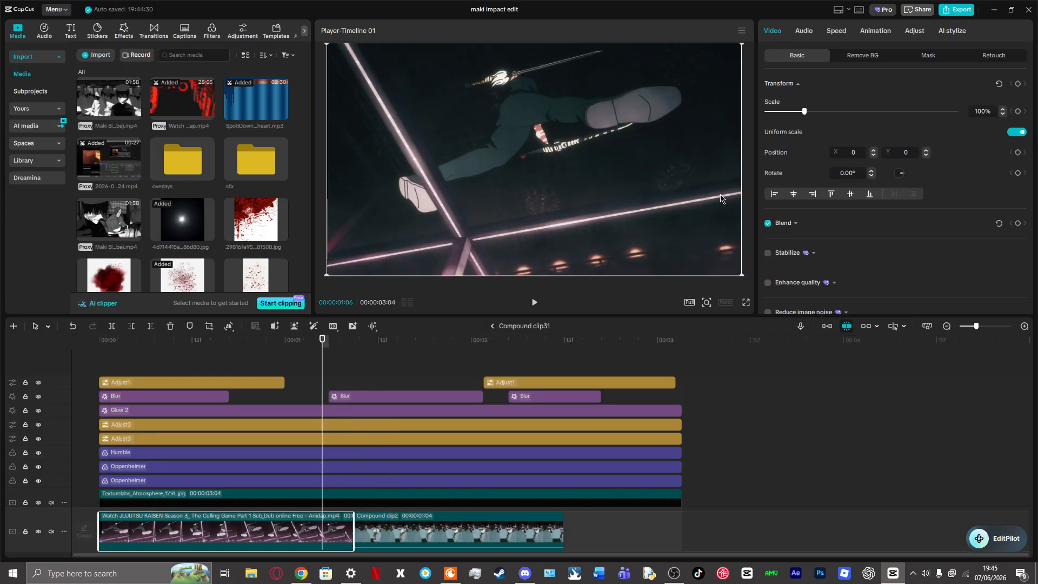
click(831, 32)
click(887, 55)
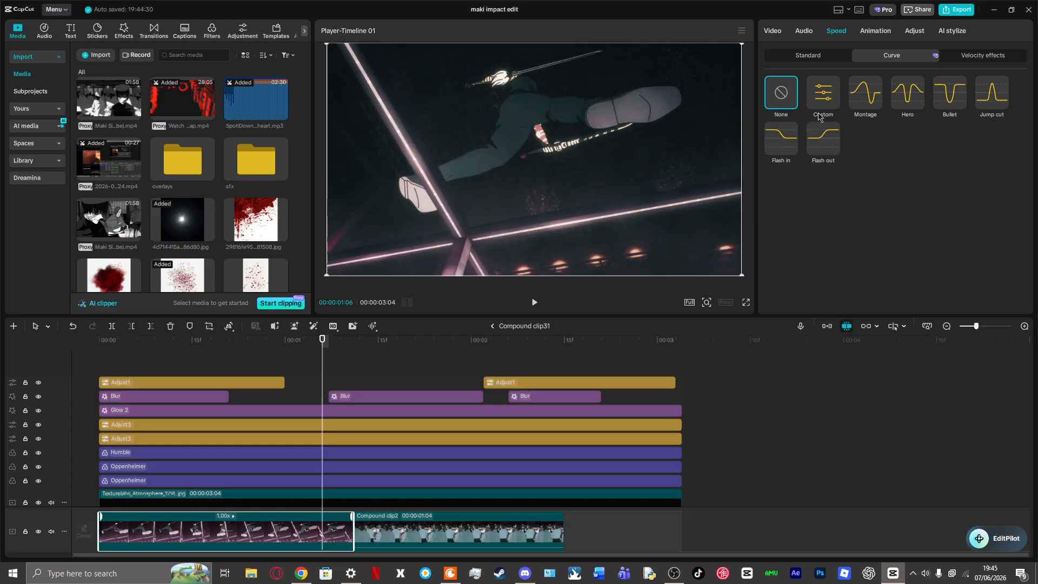
scroll(264, 529, down, 3)
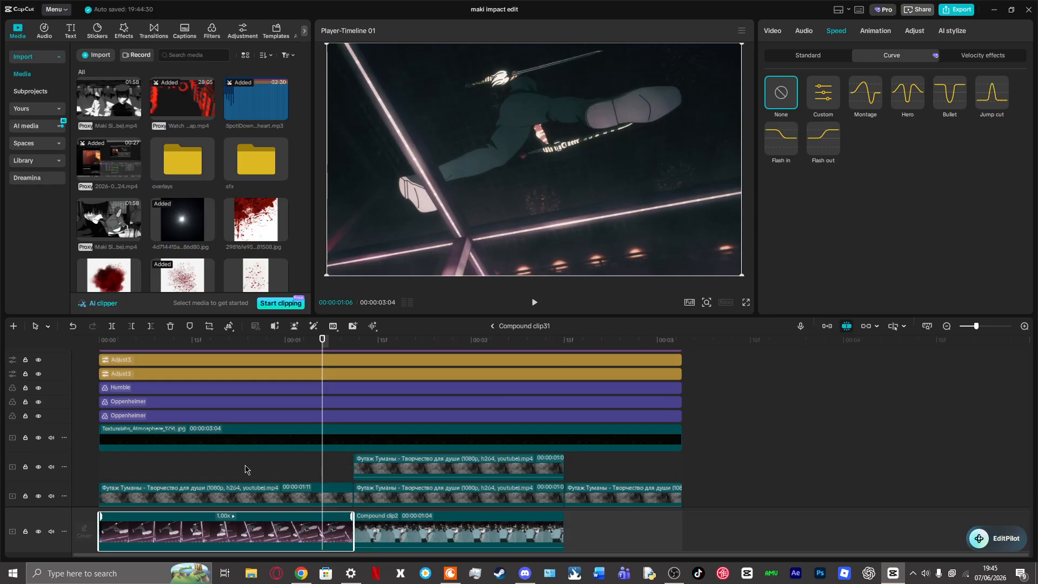
Step: Play and scrub the end of the first shot into Compound clip2 to review the transition
click(245, 469)
click(273, 533)
drag(249, 477, 274, 481)
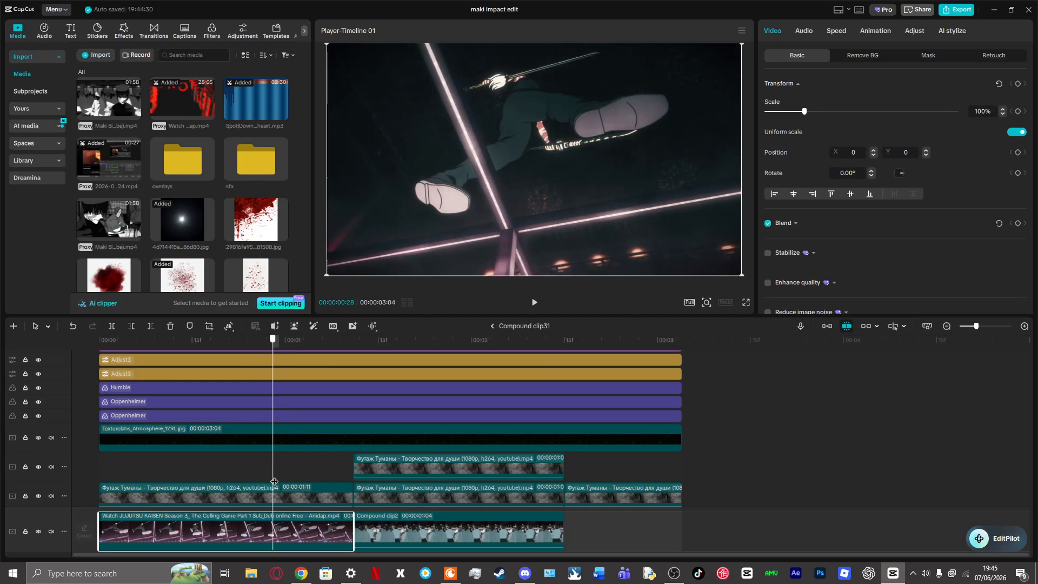
click(535, 303)
click(317, 470)
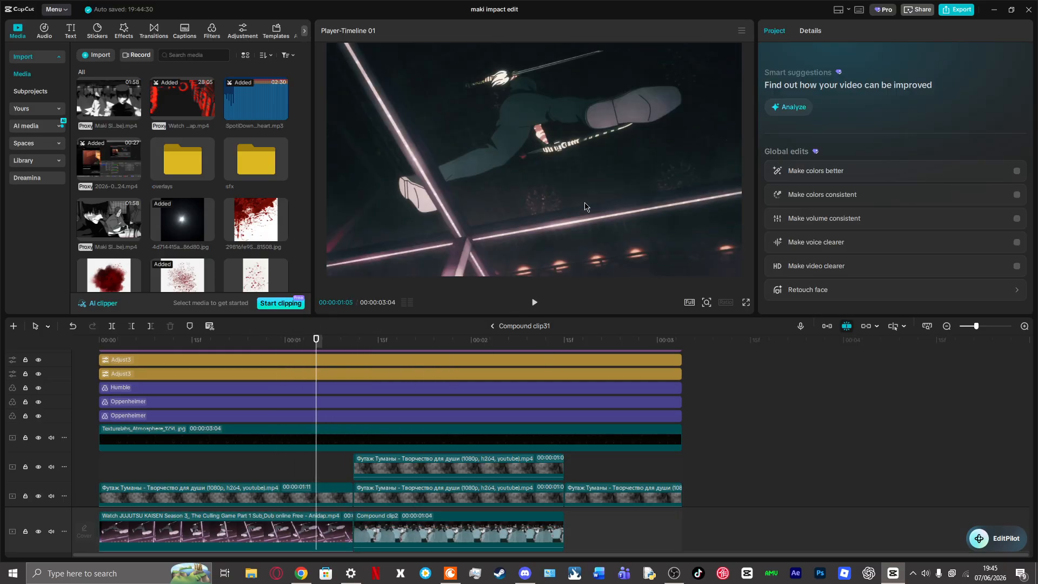
click(535, 303)
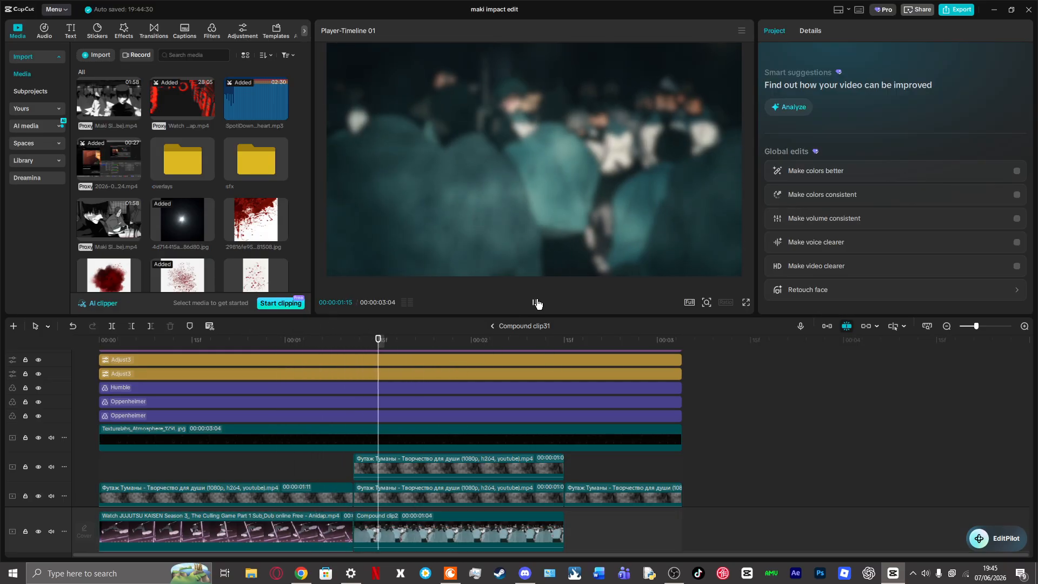
click(535, 303)
drag(332, 362, 372, 365)
Step: Open Compound clip2 to inspect the source clip inside it, and return to Compound clip31
double_click(421, 543)
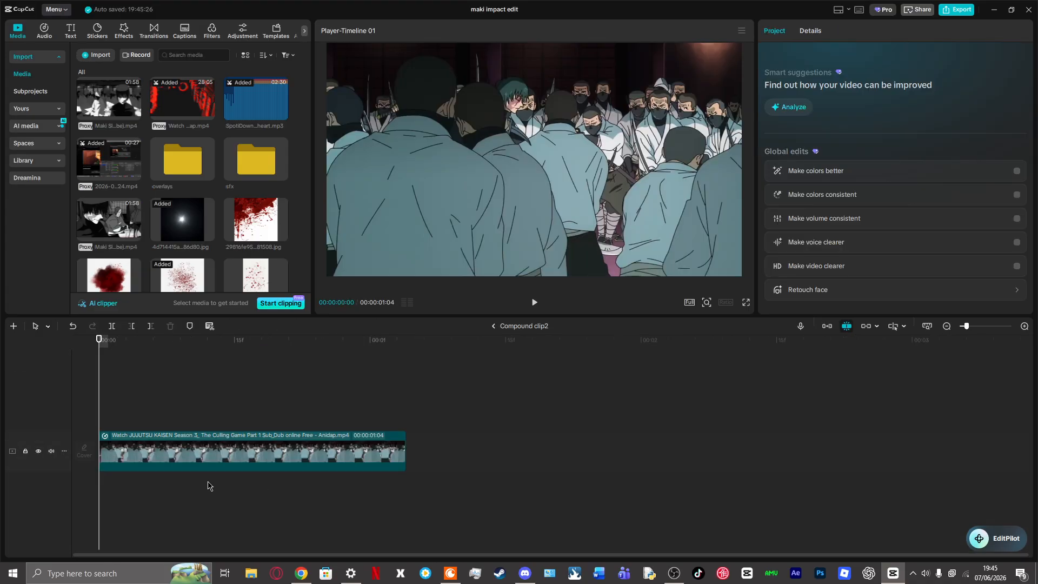
click(125, 432)
click(493, 326)
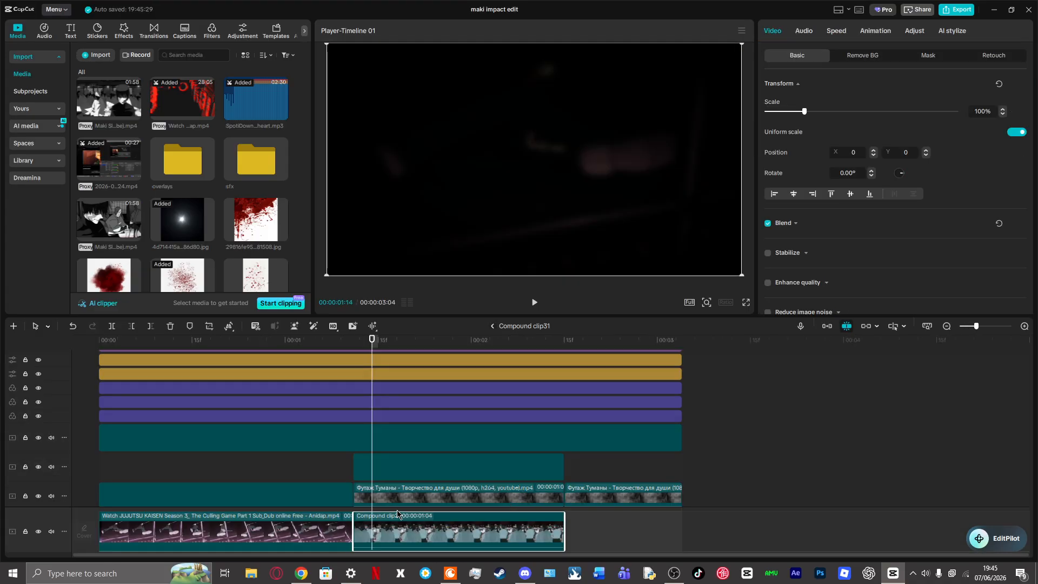
Step: Step frame by frame through the cut from the first shot to Compound clip2, starting at 00:00:01:10
scroll(400, 481, down, 2)
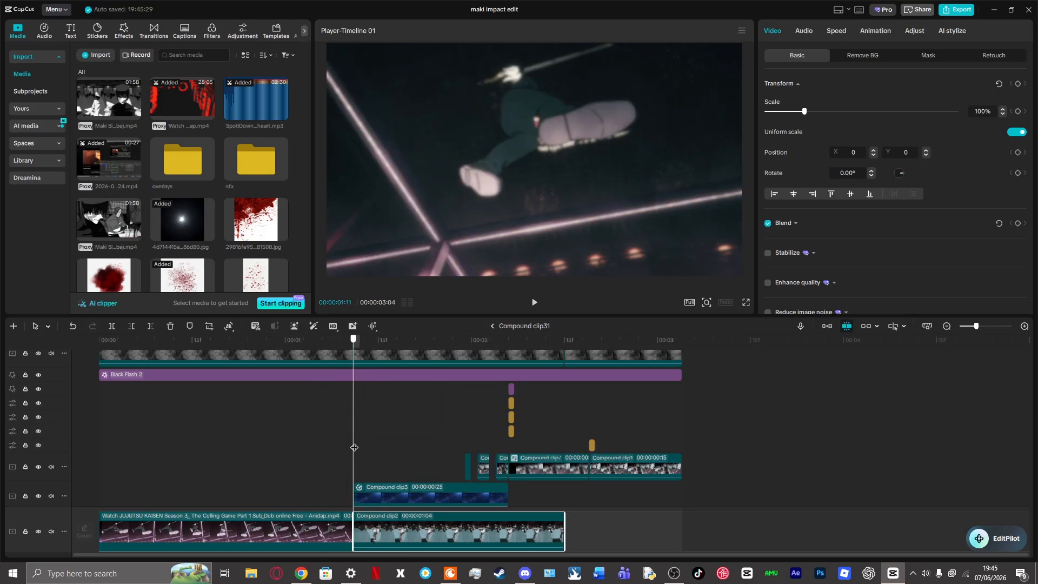
click(348, 452)
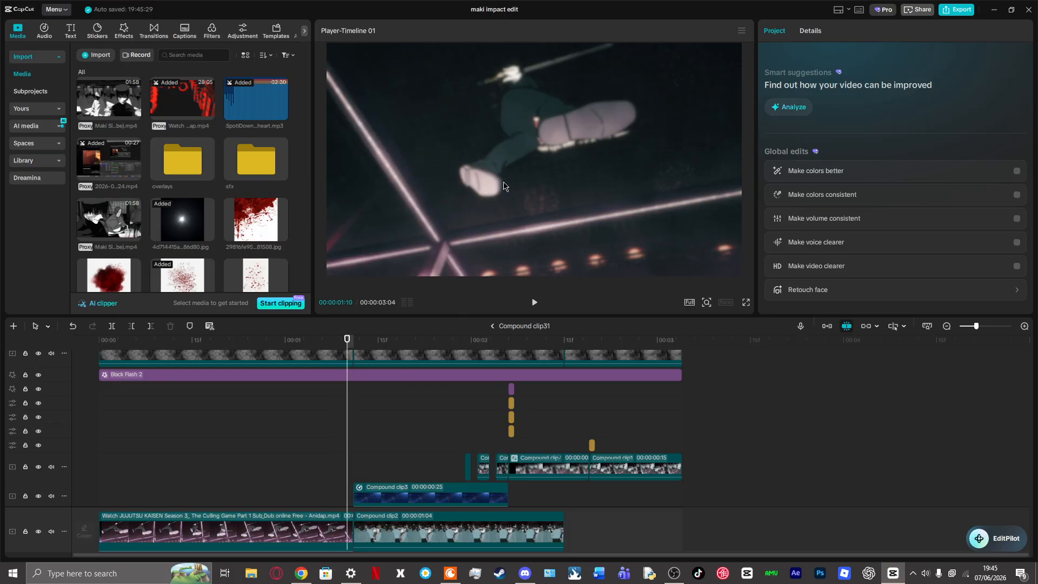
key(Right)
key(Right)
key(Right)
key(Right)
key(Right)
key(Right)
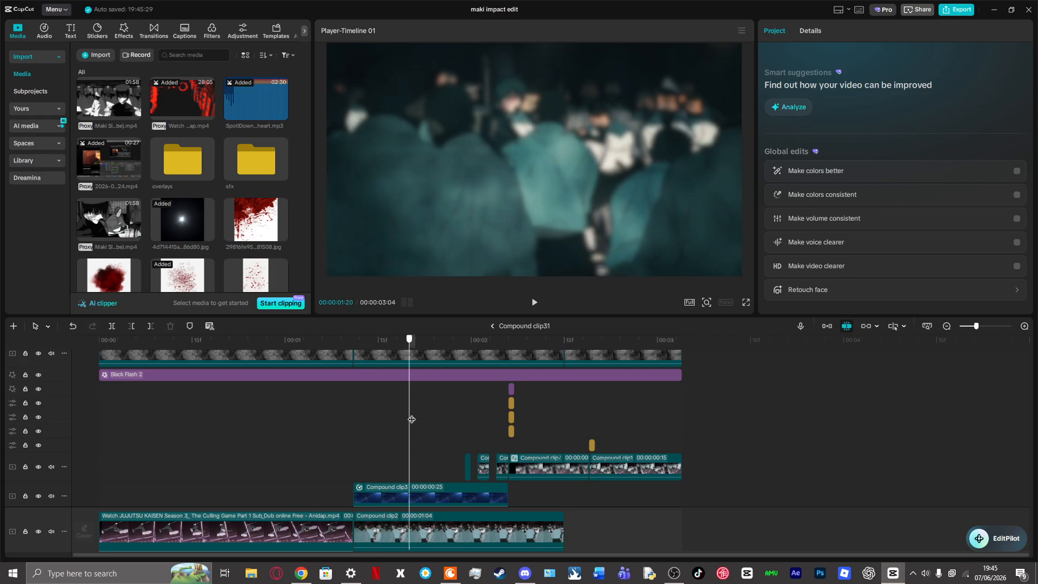
Step: Examine the second Blur effect's keyframes across the cut into Compound clip2
scroll(356, 444, up, 3)
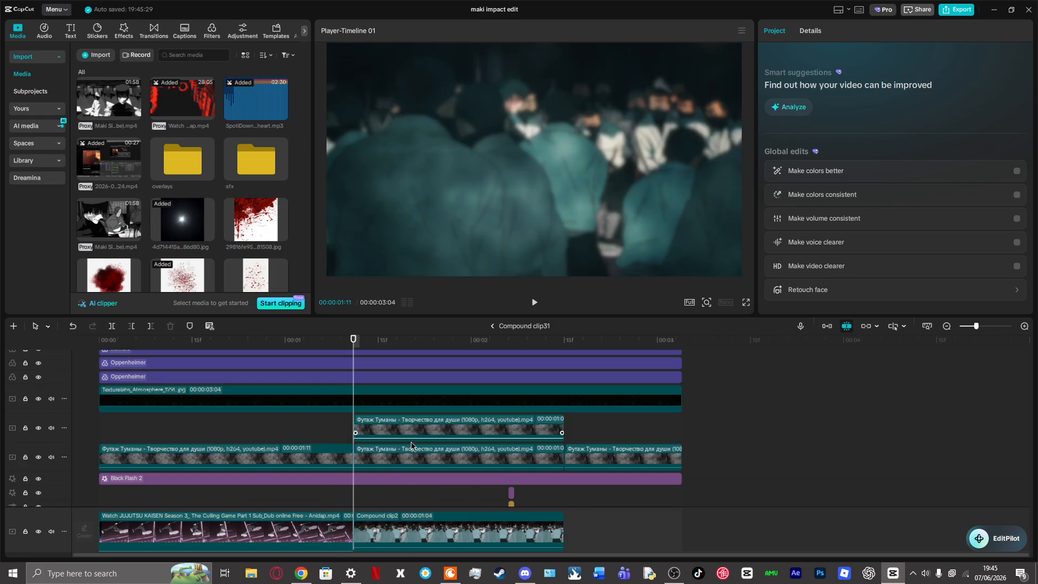
click(370, 398)
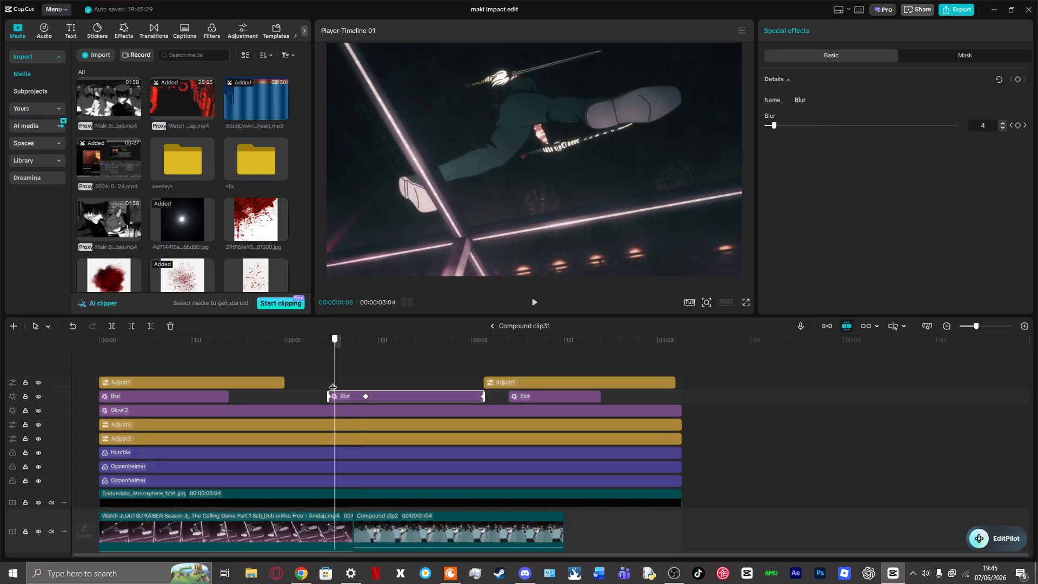
click(336, 394)
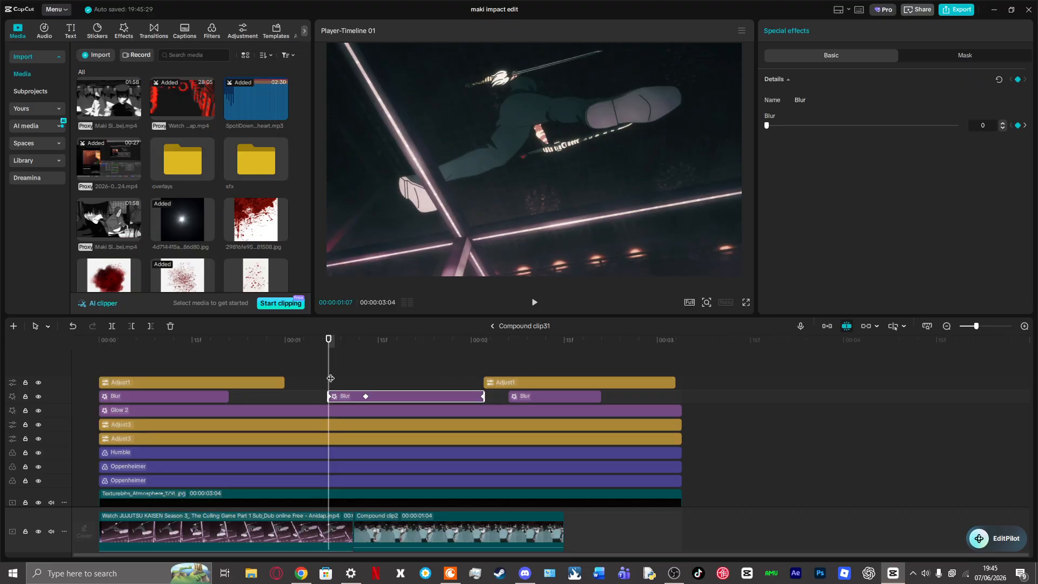
drag(330, 378, 458, 380)
Step: Scrub through the later part of Compound clip2 to inspect the short compound clips layered above it
scroll(471, 416, down, 2)
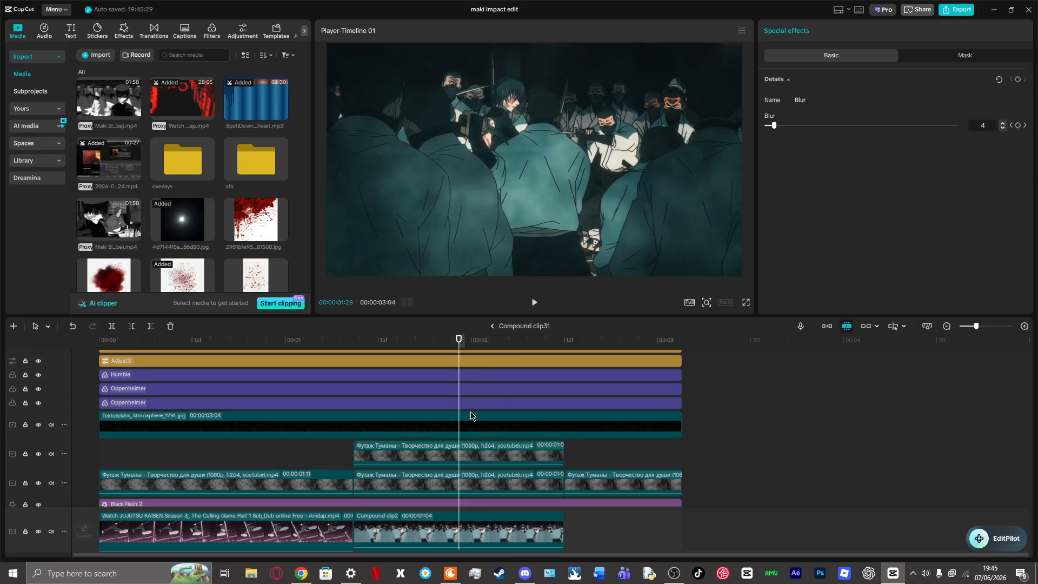
scroll(470, 416, down, 2)
drag(458, 341, 527, 341)
scroll(515, 425, down, 1)
scroll(515, 424, down, 3)
click(453, 400)
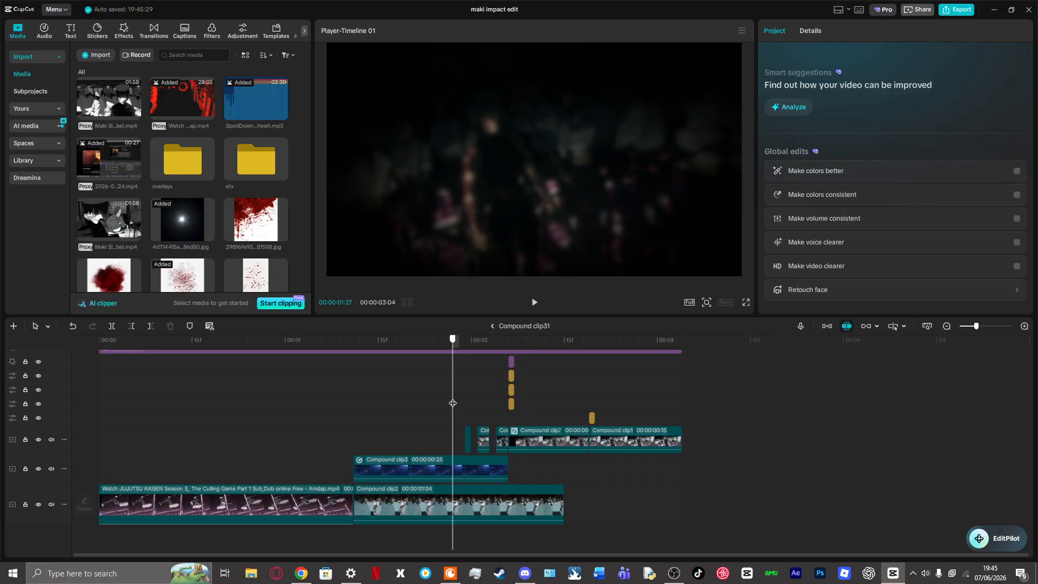
click(988, 327)
click(480, 425)
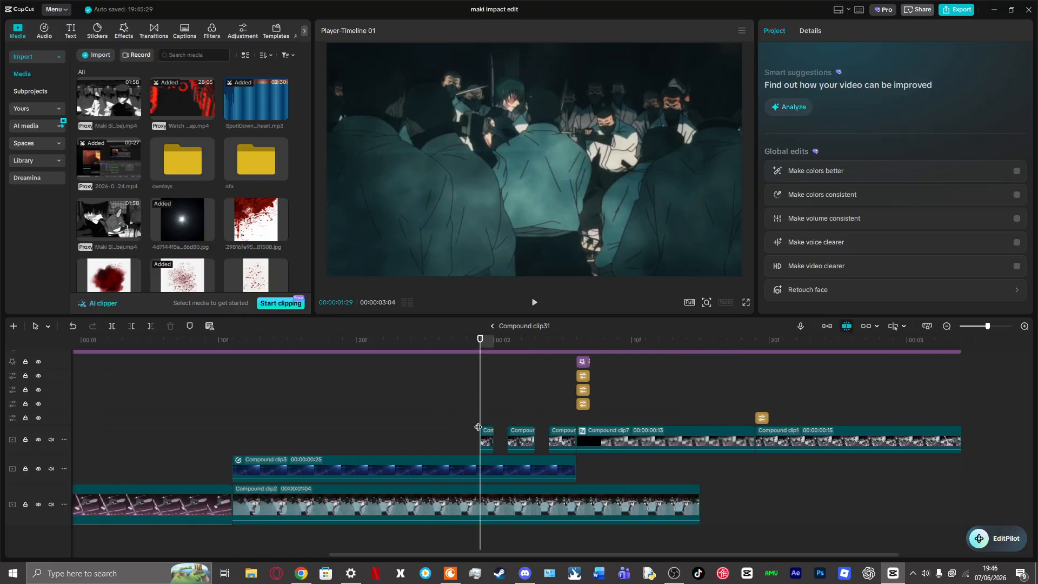
Step: Try an opacity of 81% on the short compound clip at 00:00:01:29 and undo it
click(484, 440)
scroll(869, 216, down, 4)
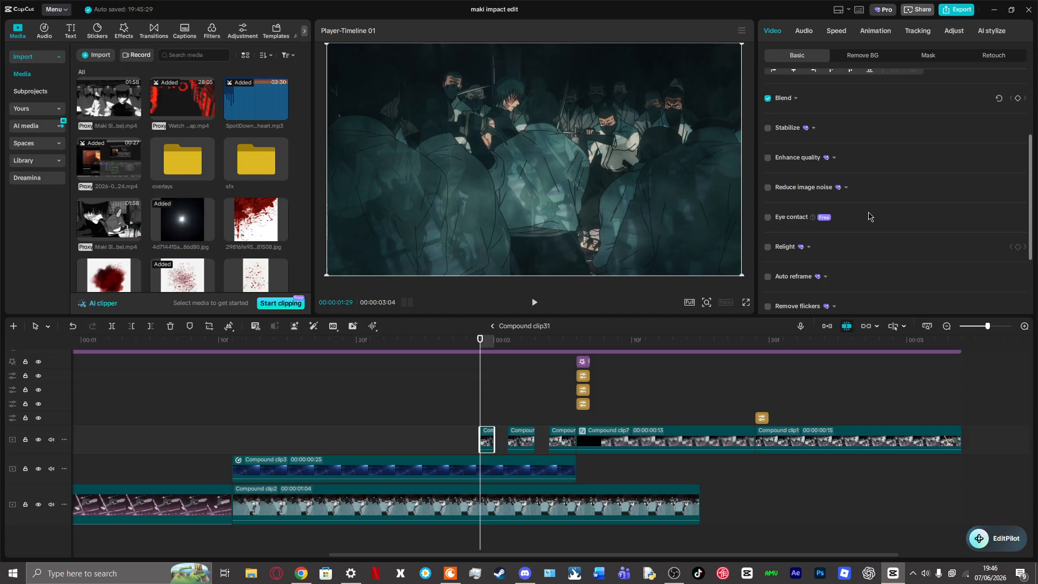
scroll(863, 168, up, 1)
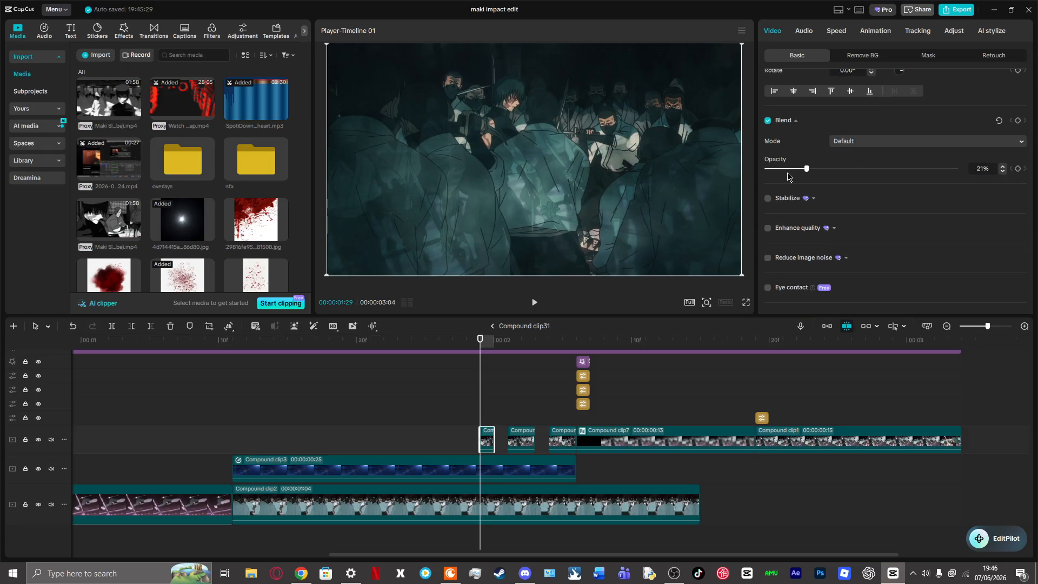
drag(806, 169, 920, 169)
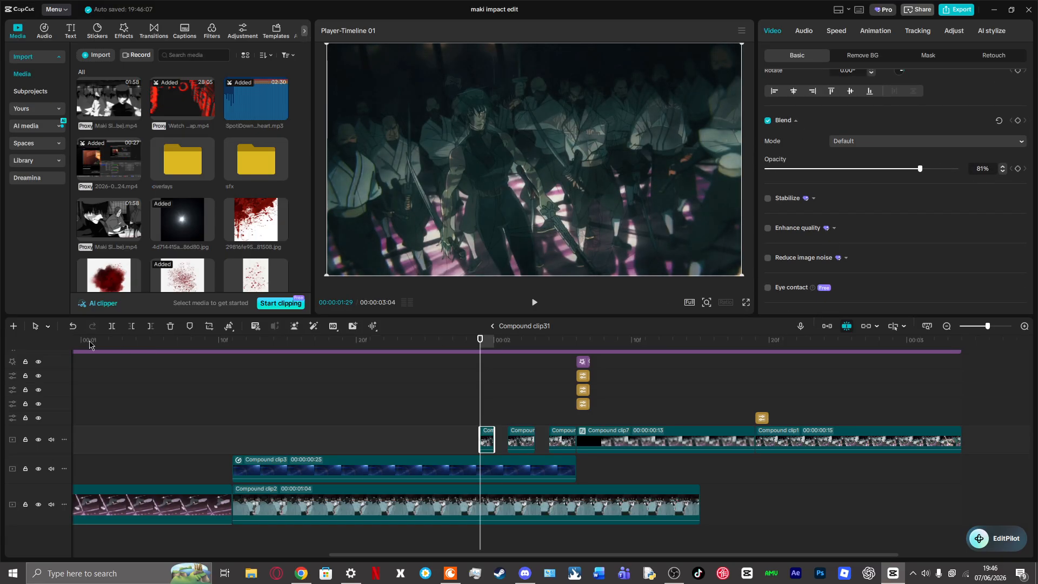
click(72, 326)
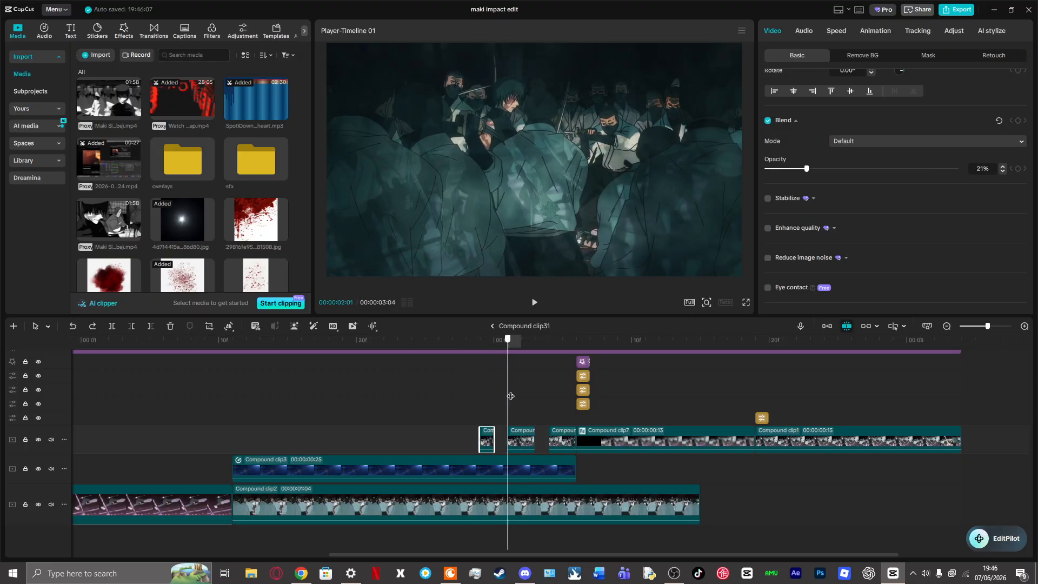
Step: Inspect the short compound clip at 00:00:02:01 and scrub on to the next short one at 00:00:02:04
click(527, 441)
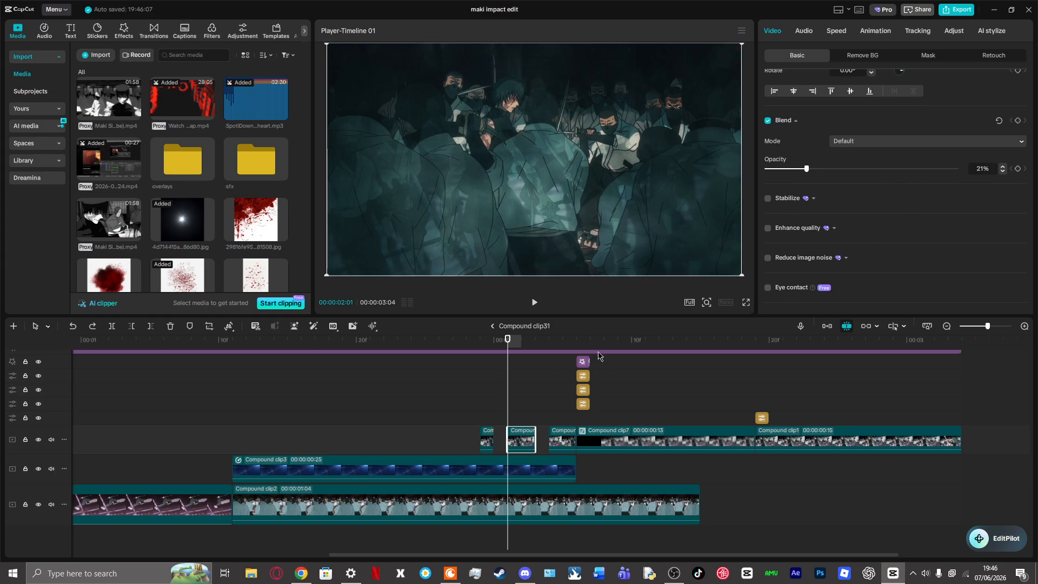
click(503, 409)
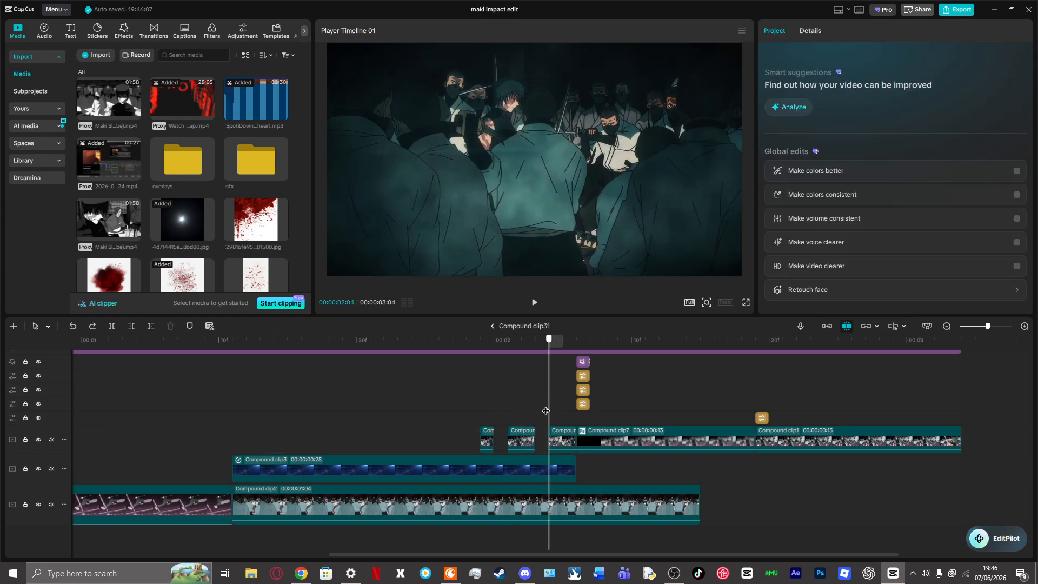
Step: Examine the Adjust1, Glow 2 and second Blur layers above the cut into Compound clip7, scrubbing through to 00:00:02:19
scroll(568, 412, up, 5)
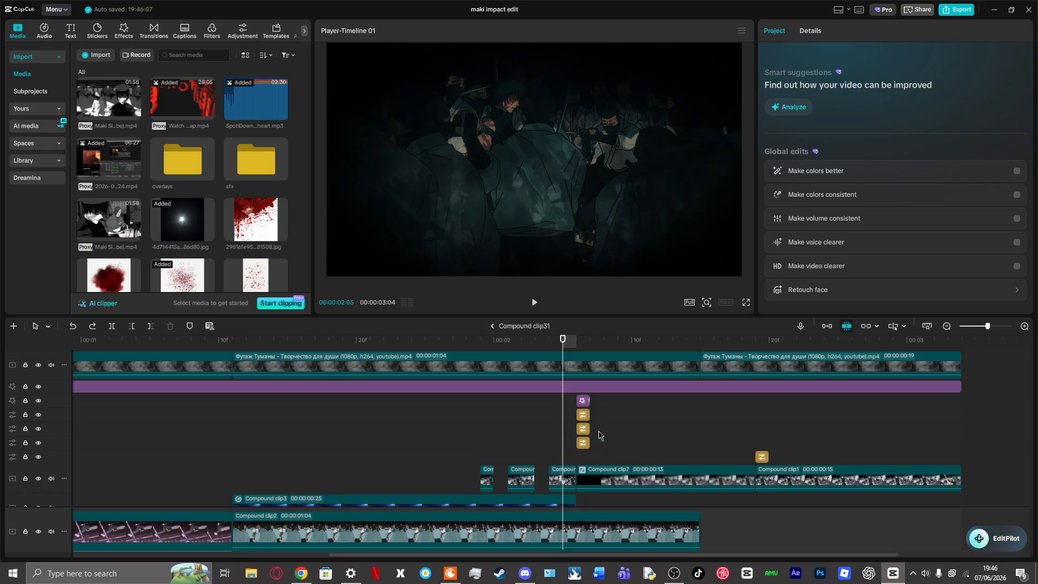
click(568, 385)
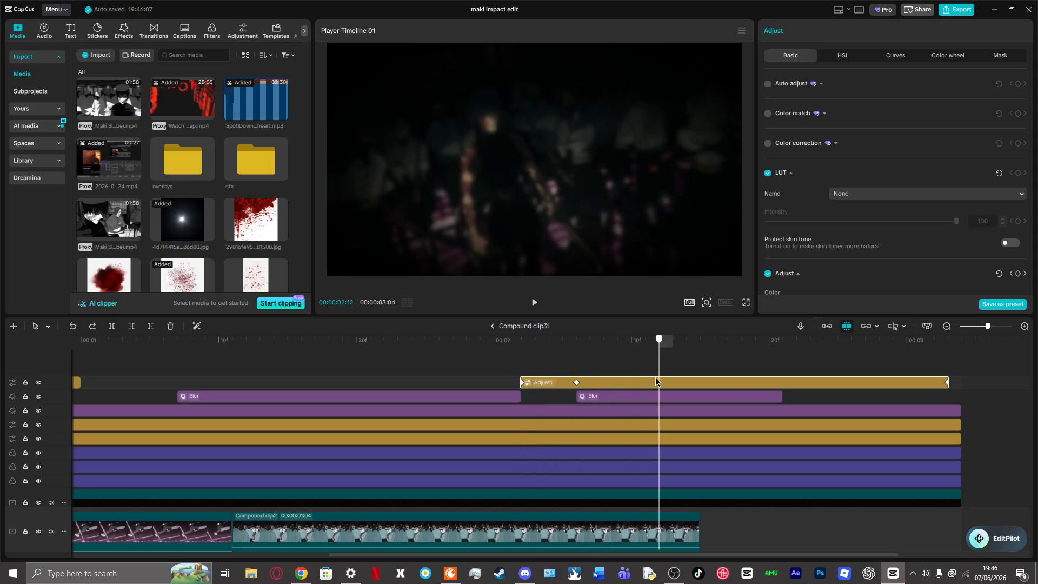
click(613, 407)
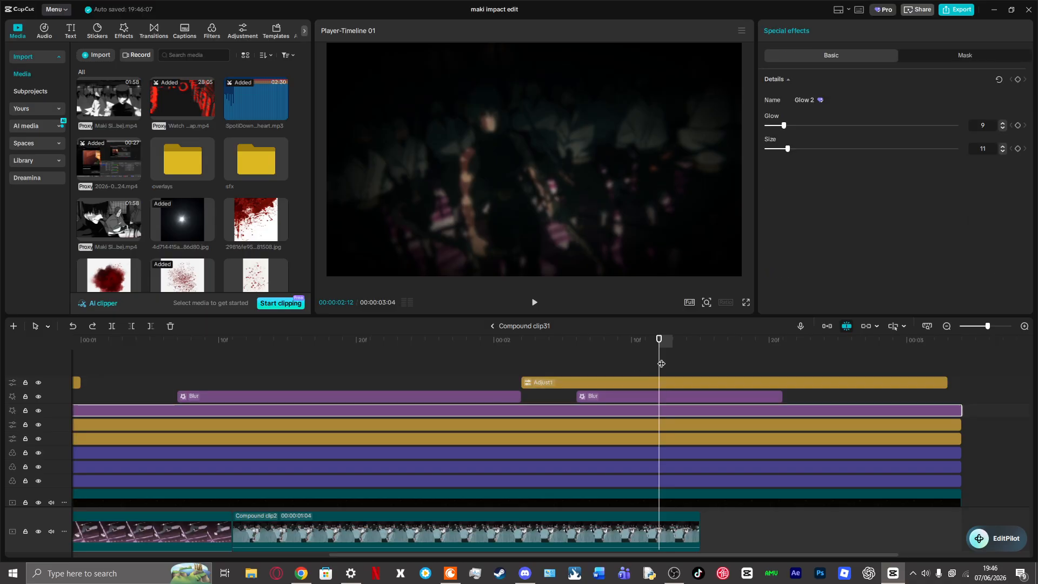
click(654, 397)
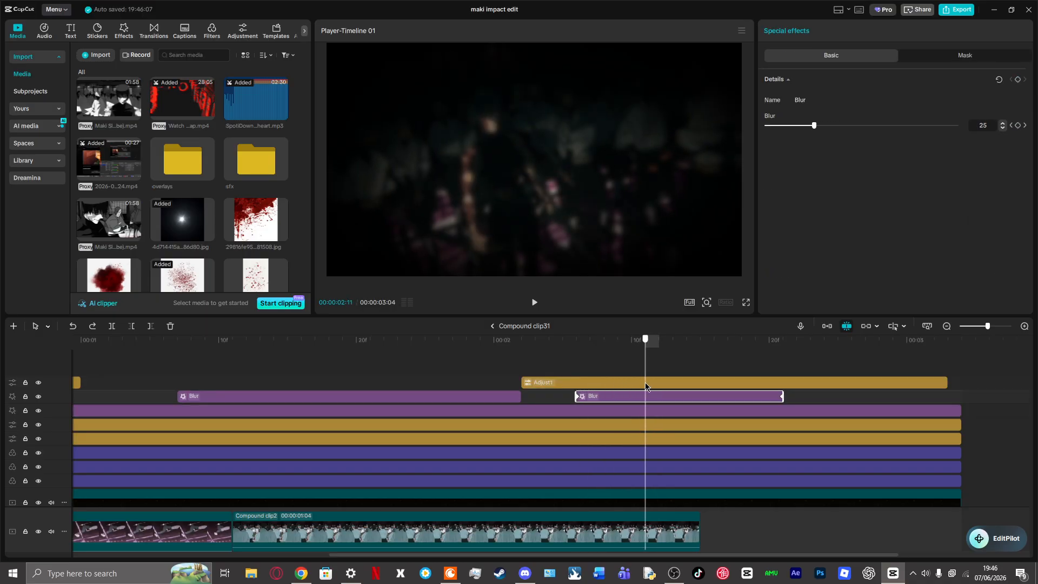
scroll(689, 378, down, 5)
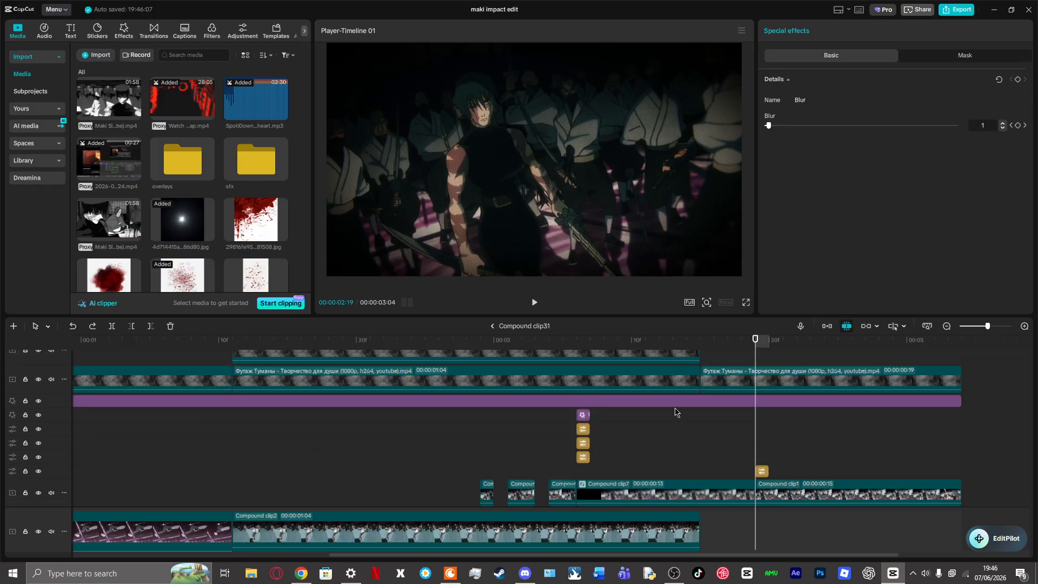
Step: Open Compound clip7 and examine the Particle Blur 2 effect and its keyframes over the nested clip
click(675, 412)
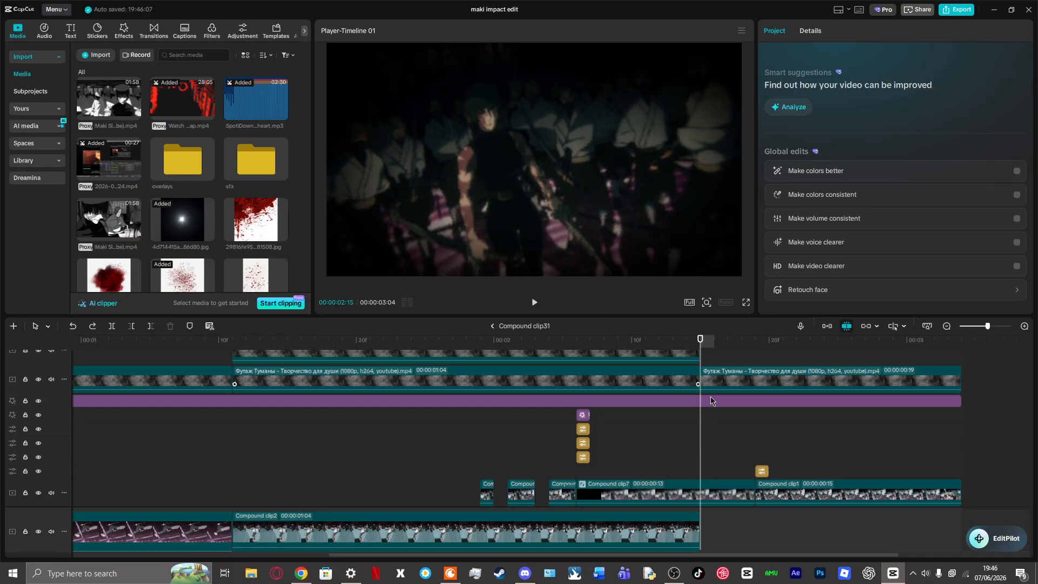
scroll(715, 471, down, 2)
double_click(635, 438)
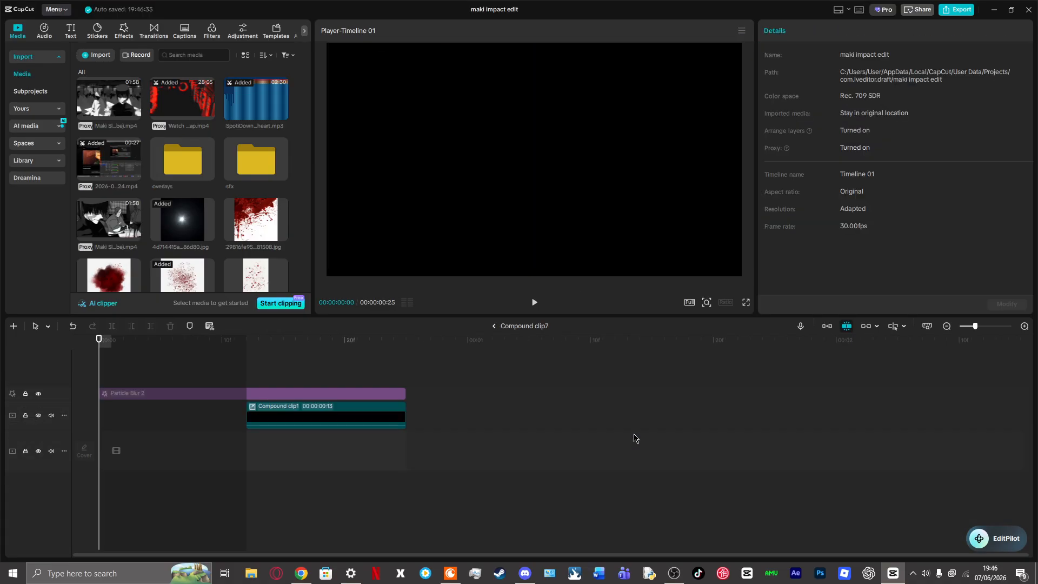
click(247, 394)
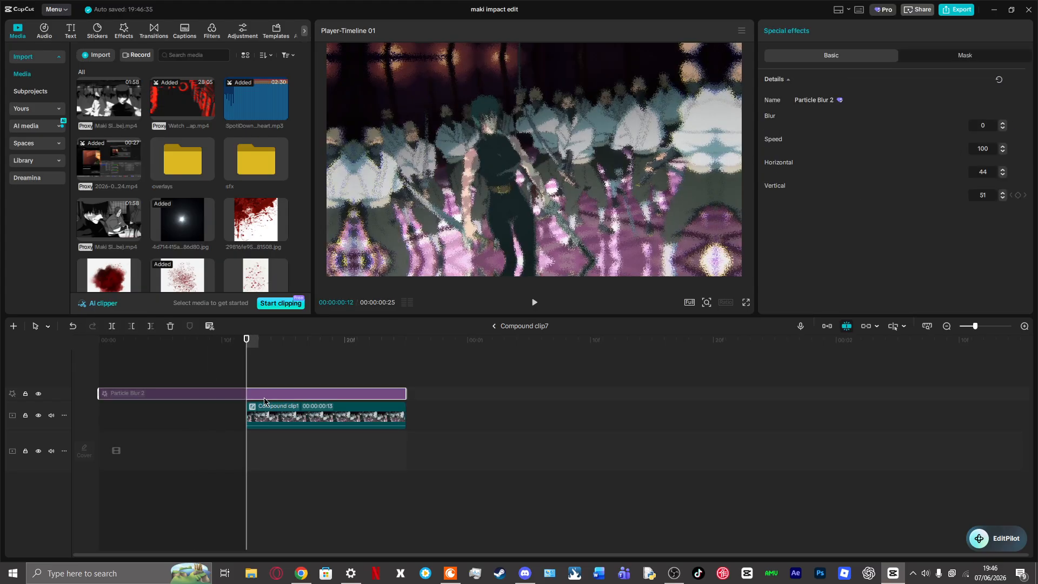
drag(241, 385, 346, 368)
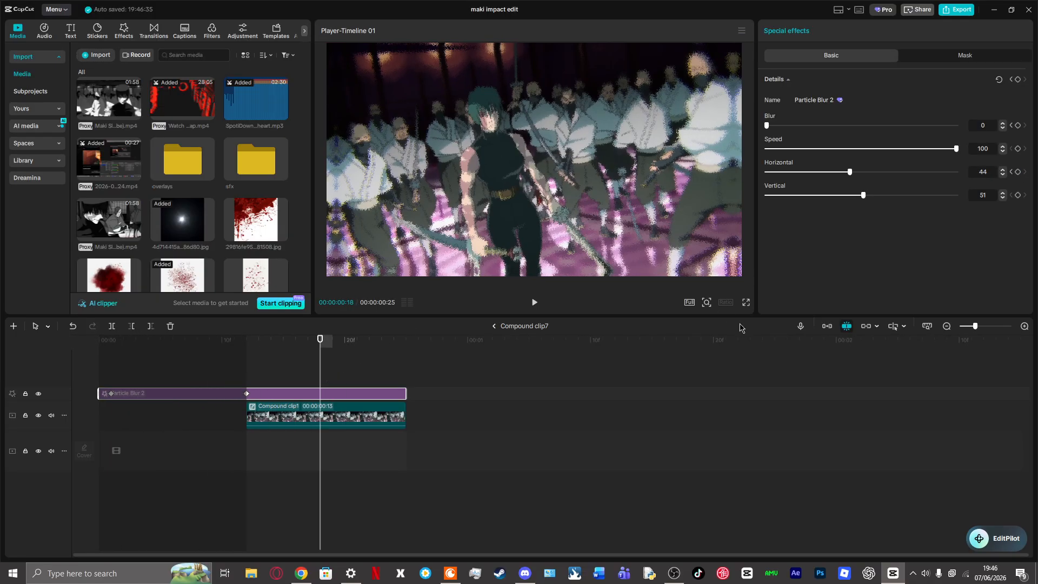
Step: View the Particle Blur frame at 00:00:00:18 full screen and return to Compound clip31
click(746, 304)
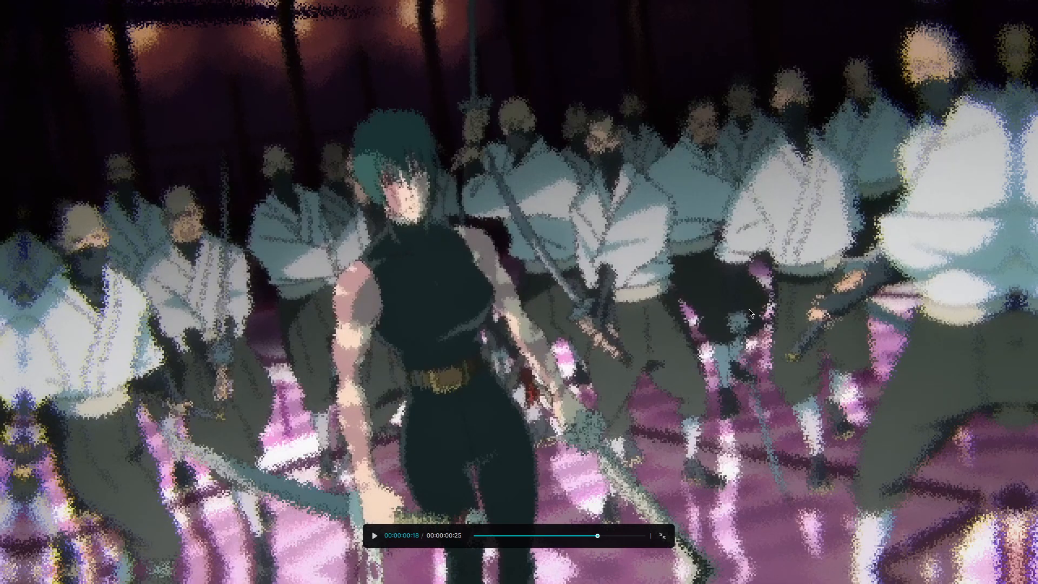
click(663, 538)
click(494, 327)
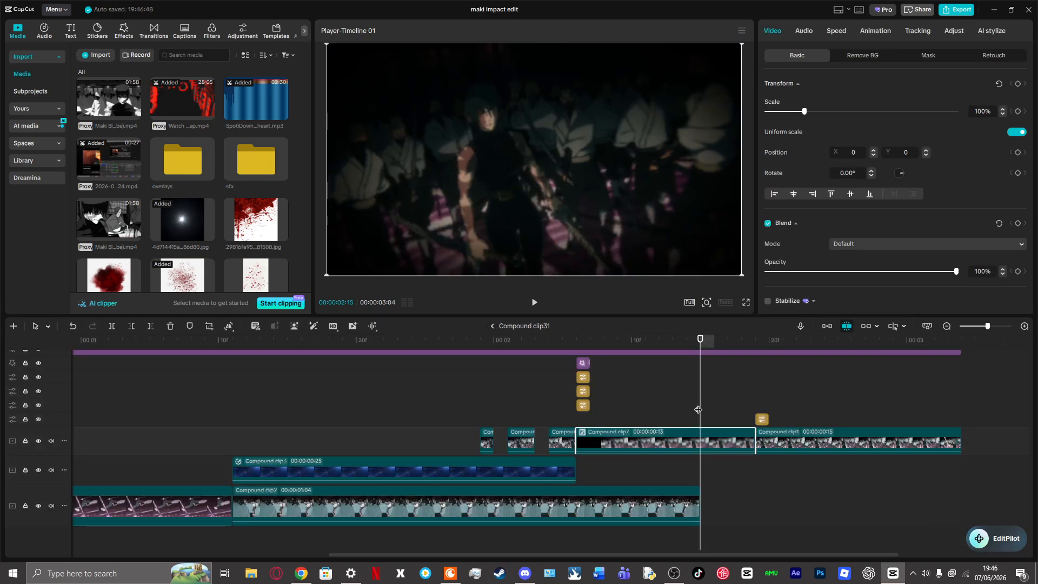
Step: Compare the first two frames of Compound clip7, starting at 00:00:02:06
drag(699, 409, 575, 422)
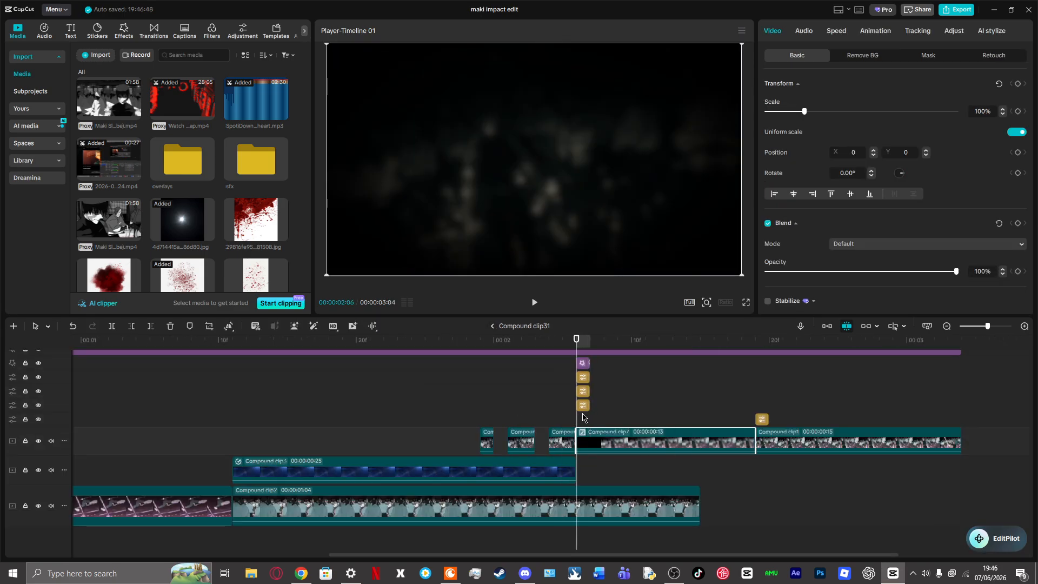
key(Right)
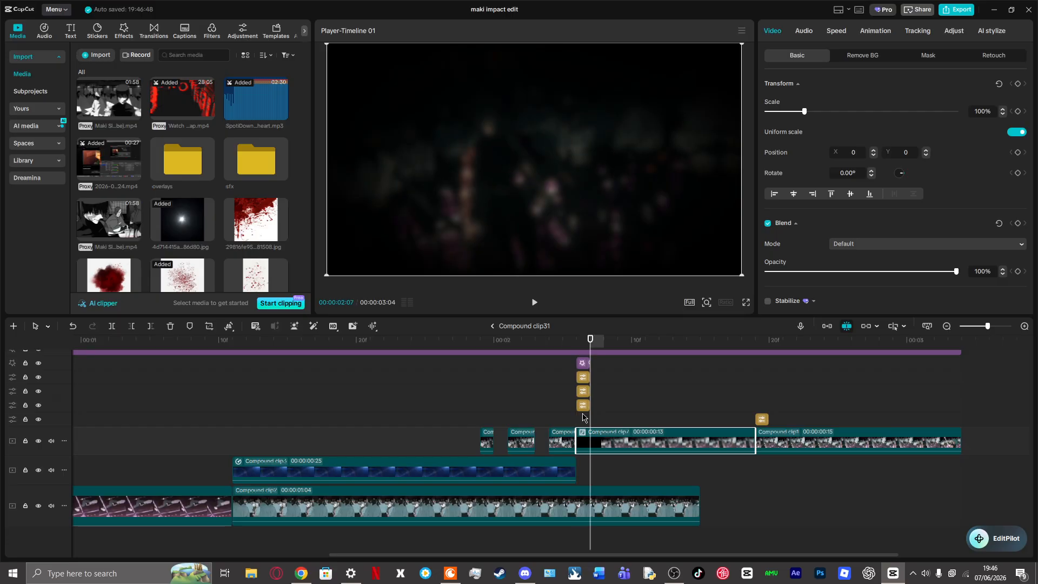
key(Left)
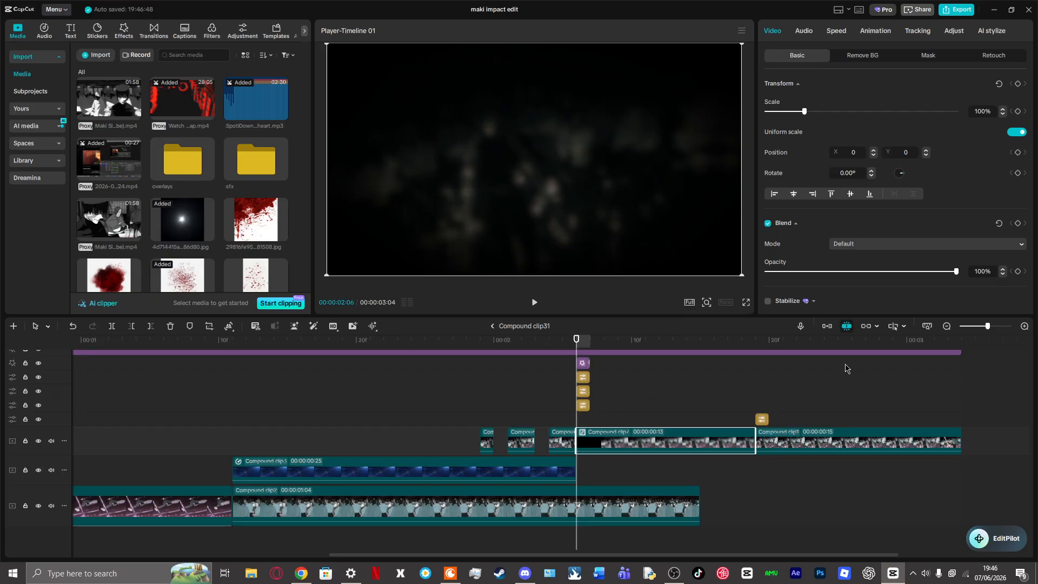
Step: Examine the settings of the one-frame Adjust4 layers at 00:00:02:06, including the particles value
scroll(846, 369, up, 5)
click(589, 382)
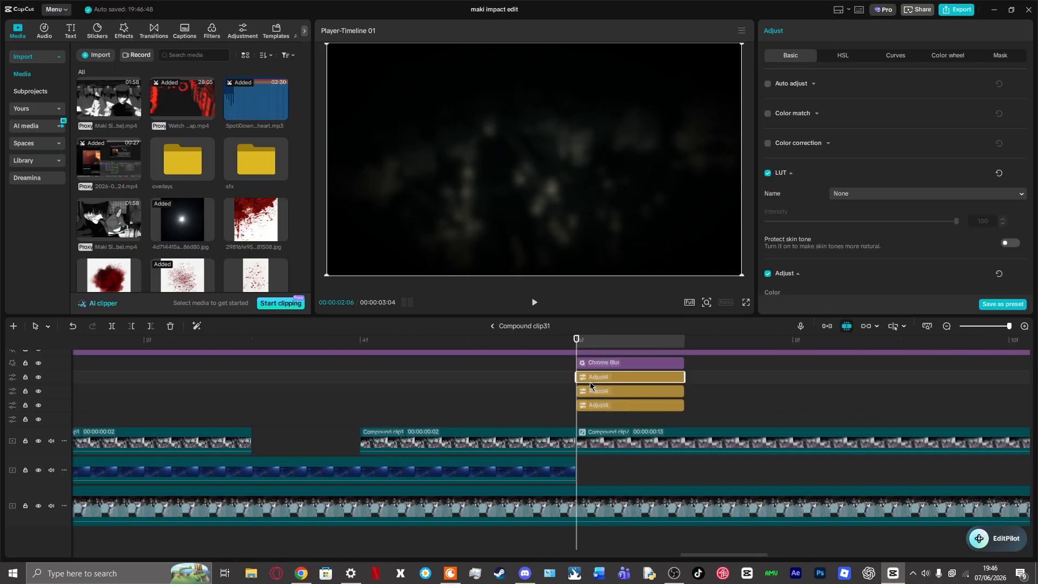
click(606, 407)
scroll(919, 179, down, 10)
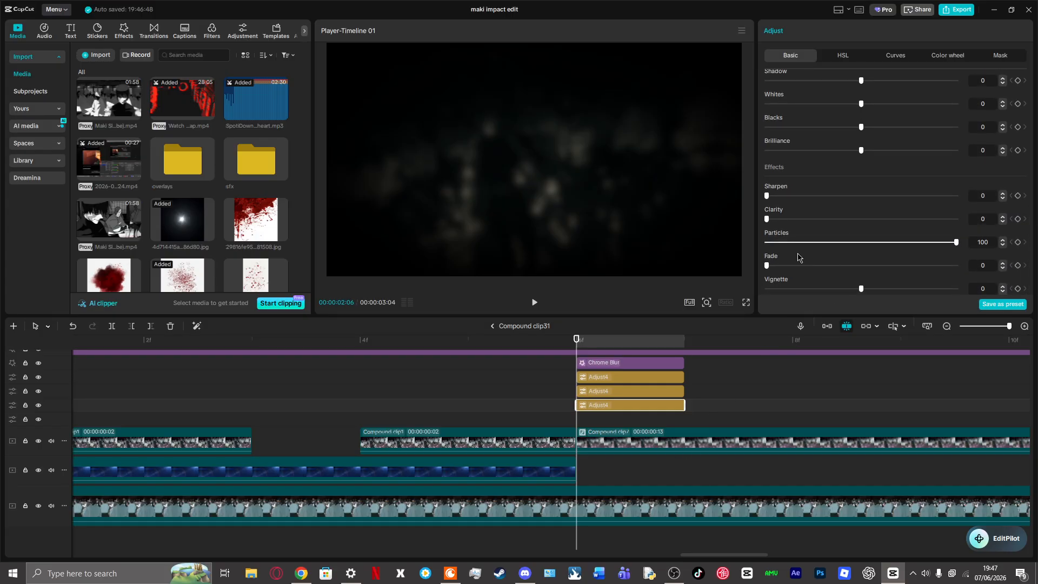
Step: Delete the three Adjust4 layers at 00:00:02:06 to compare the frame without them, and undo the deletion
click(703, 402)
click(680, 377)
key(Delete)
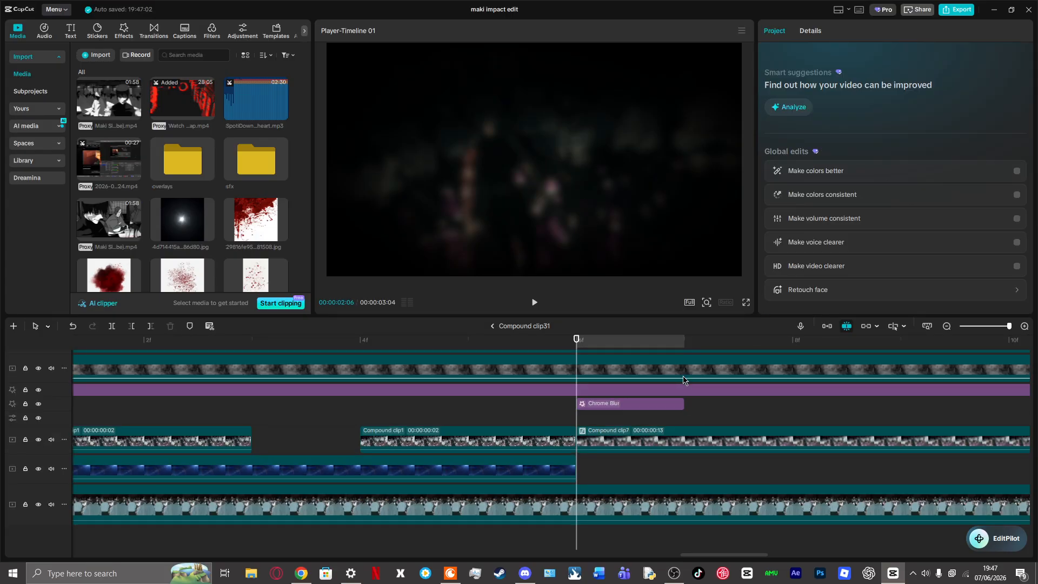
click(72, 331)
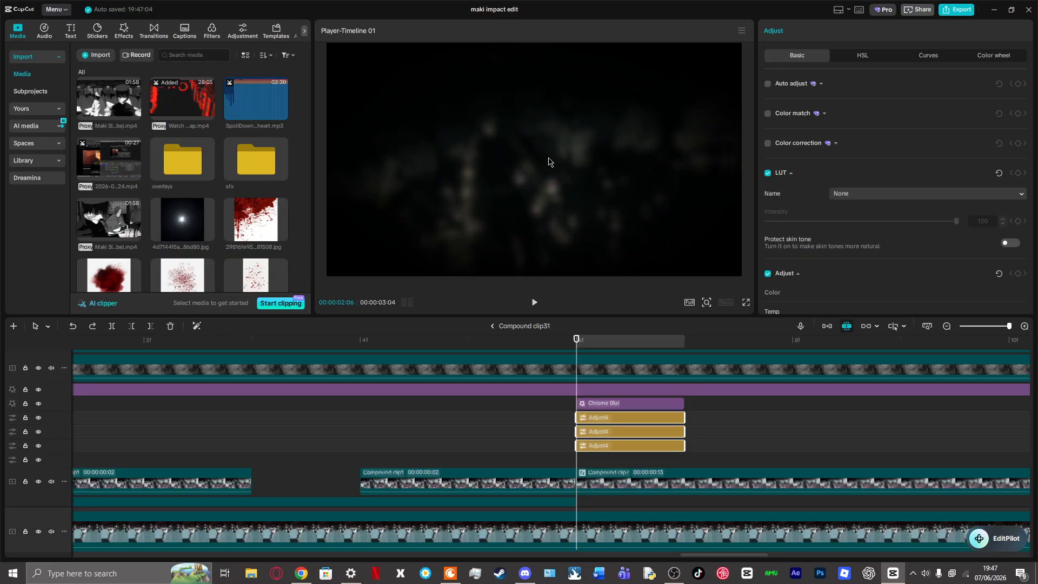
click(92, 327)
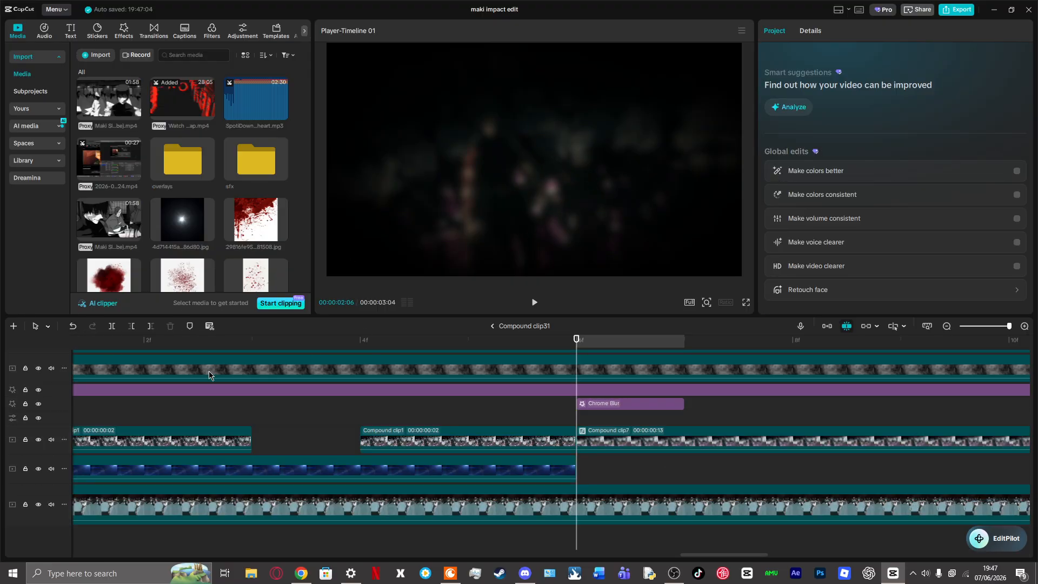
click(73, 326)
Step: Step frame by frame across the cut from 00:00:02:05 into Compound clip7
click(468, 436)
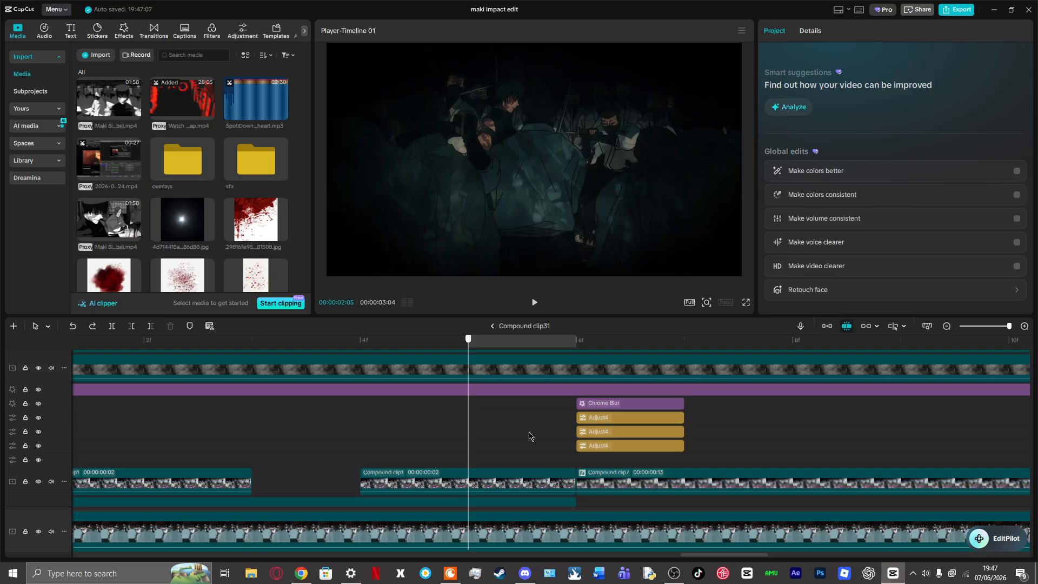
key(Right)
key(Right)
key(Left)
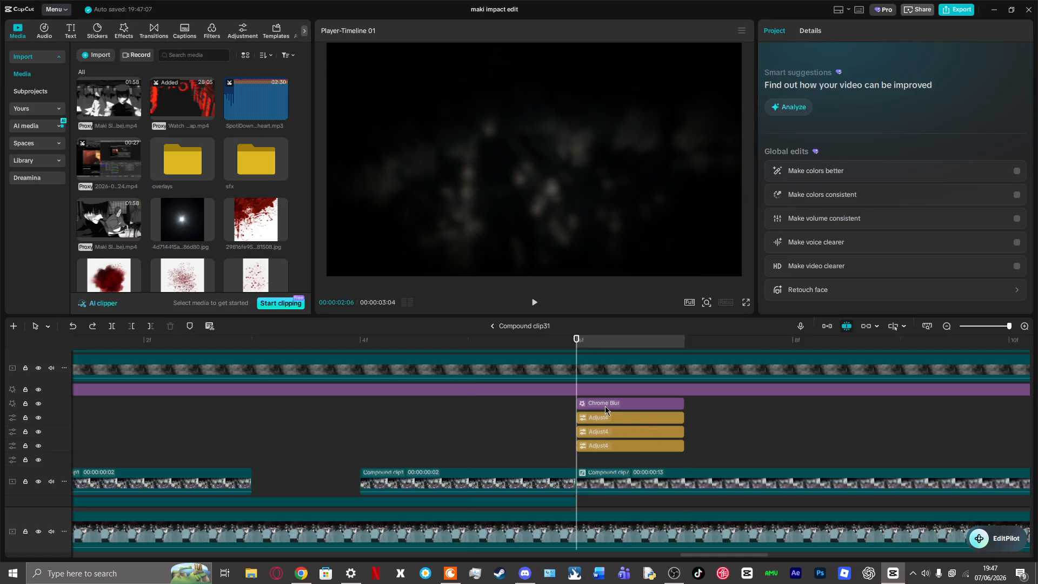
Step: Delete the Chrome Blur effect at 00:00:02:06 to compare the frame without it, and undo the deletion
click(605, 406)
key(Delete)
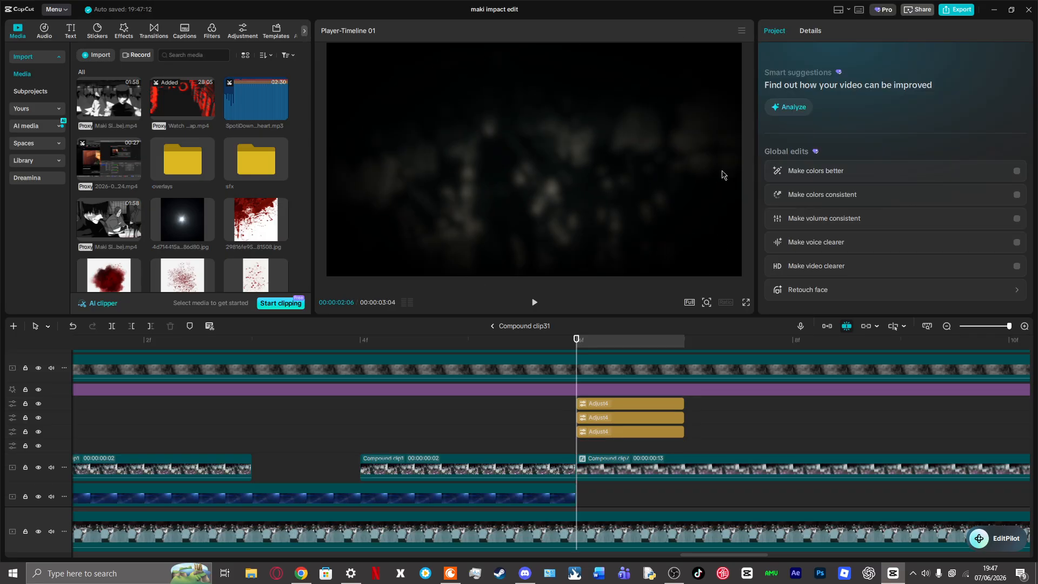
click(73, 328)
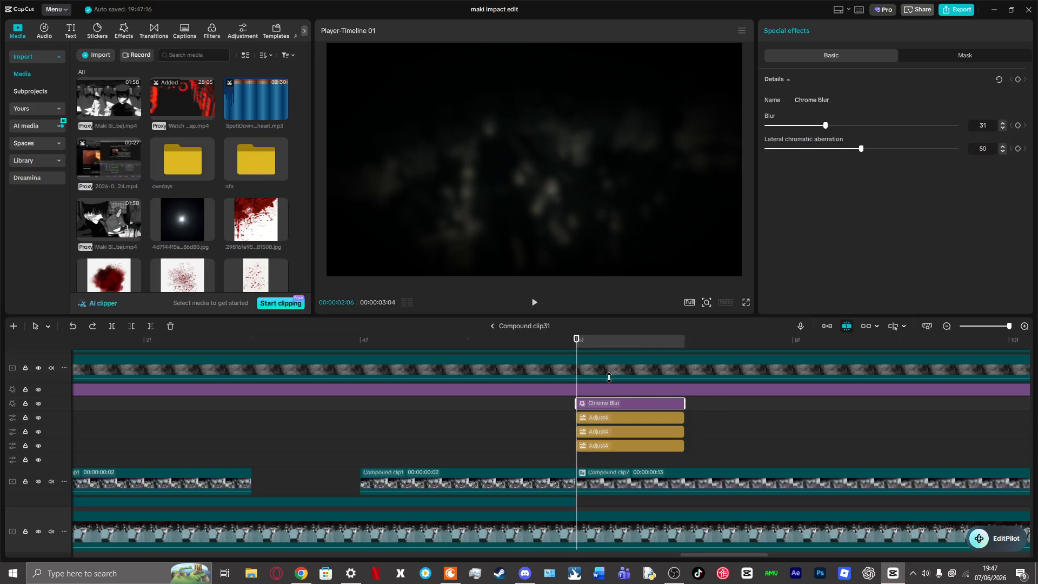
Step: Scrub from the Chrome Blur frame through Compound clip7 to the next cut at 00:00:02:19
drag(580, 346, 681, 354)
click(999, 326)
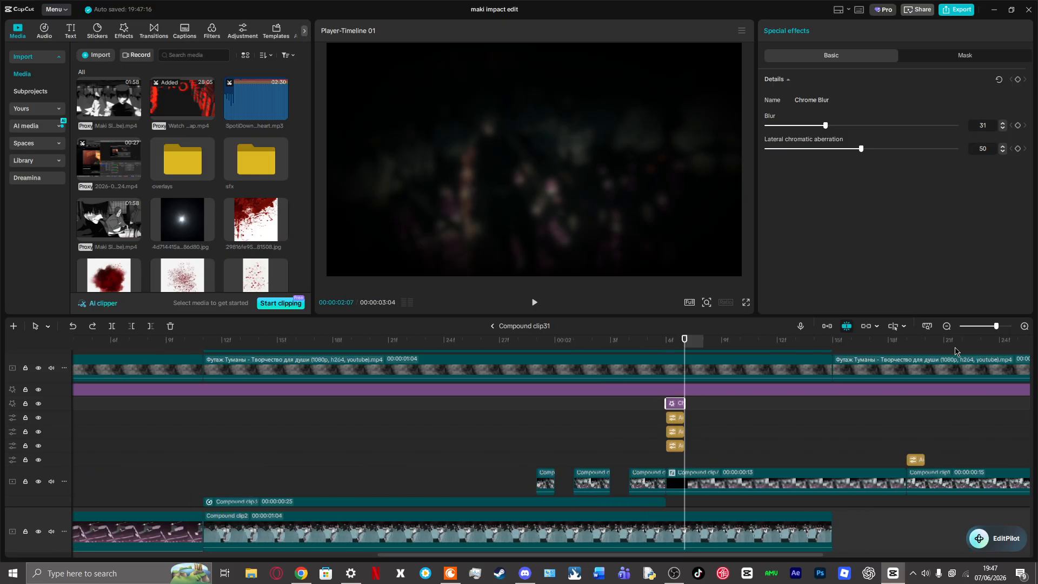
drag(681, 345, 901, 370)
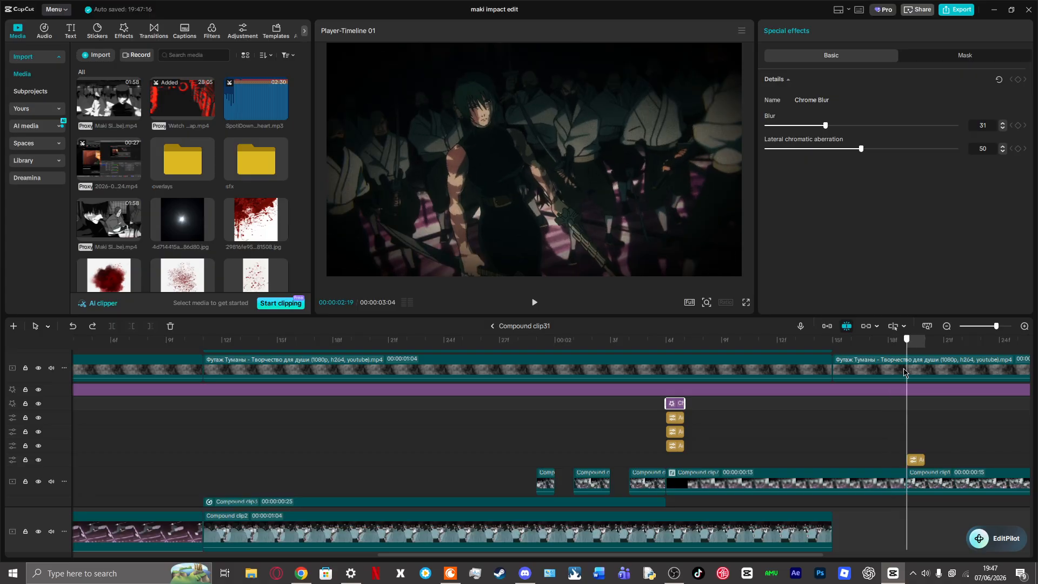
Step: Try a slightly larger scale on the final Compound clip1 segment and go back to its start at 00:00:02:19
drag(380, 555, 562, 556)
click(589, 486)
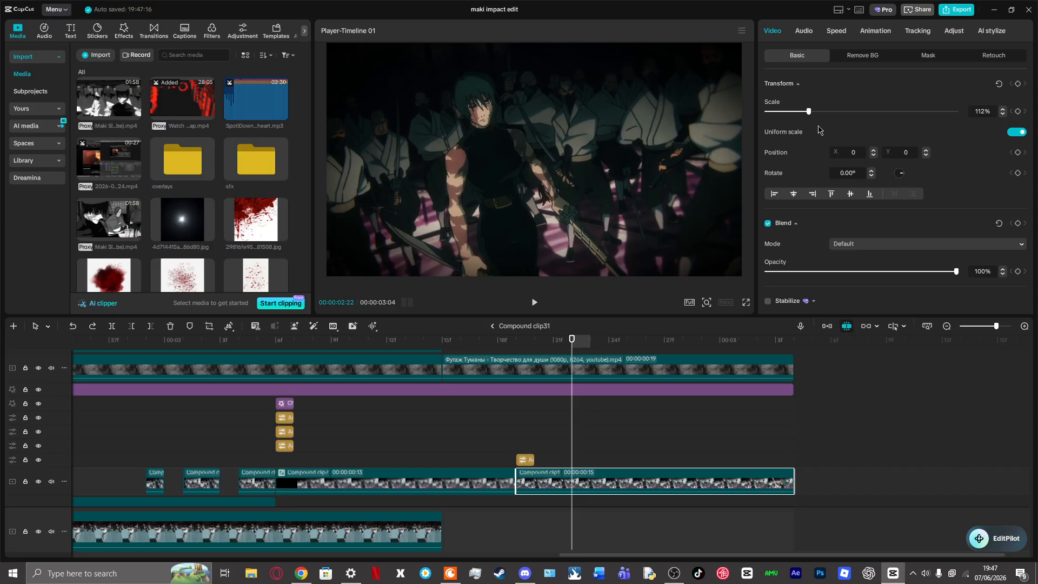
drag(809, 111, 815, 111)
key(Up)
Step: Delete the short adjustment layer at 00:00:02:19 to compare the frame without it, and undo the deletion
click(527, 463)
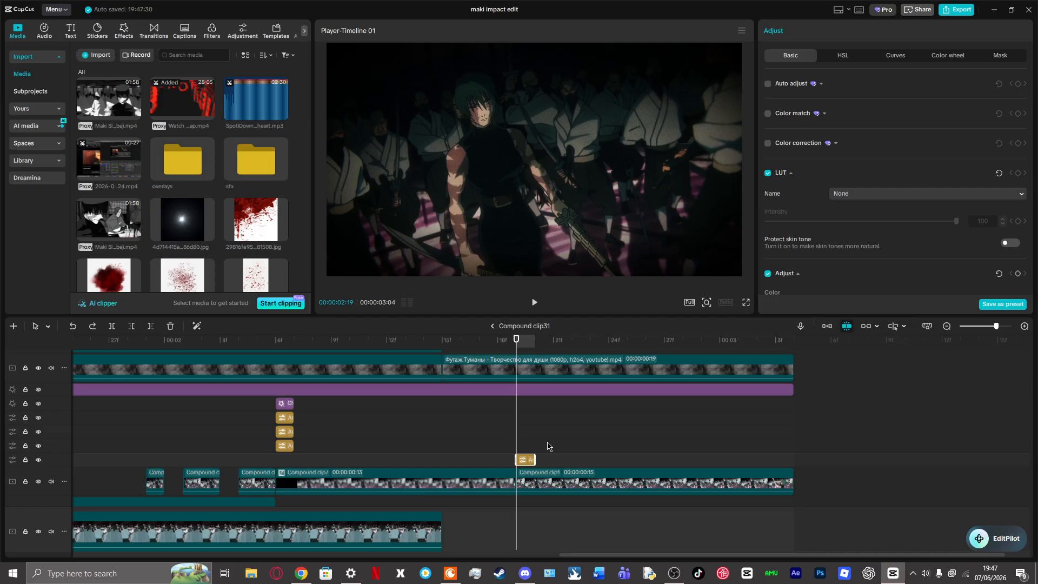
key(Delete)
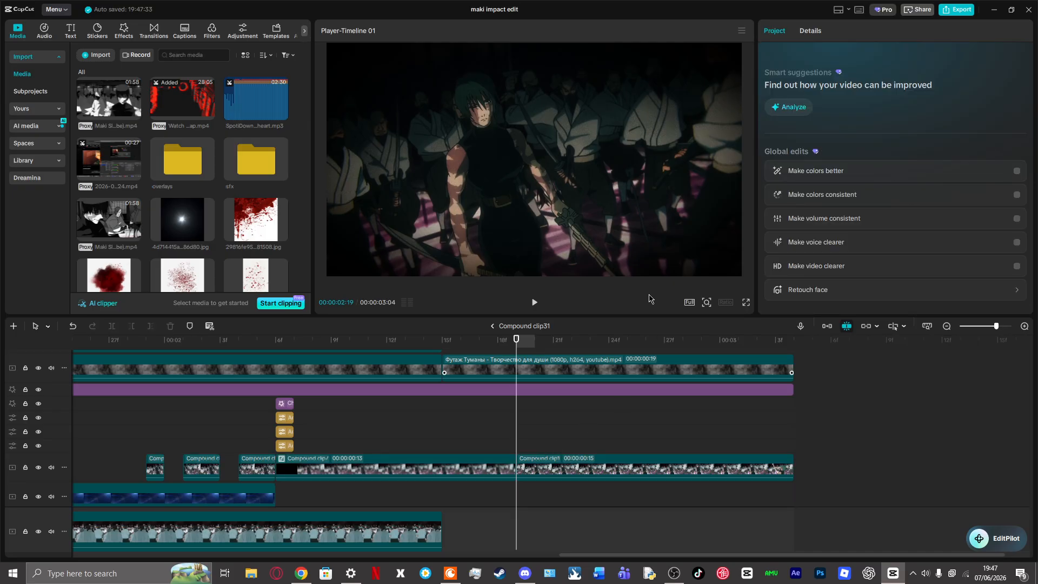
click(72, 326)
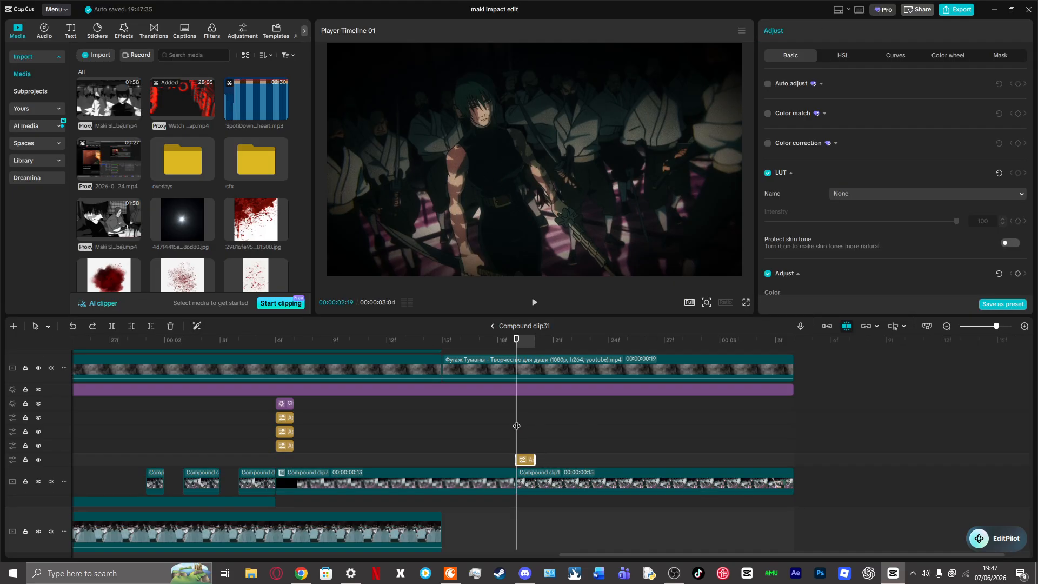
Step: Play the rest of Compound clip31 from 00:00:02:19 and return to the main timeline
key(space)
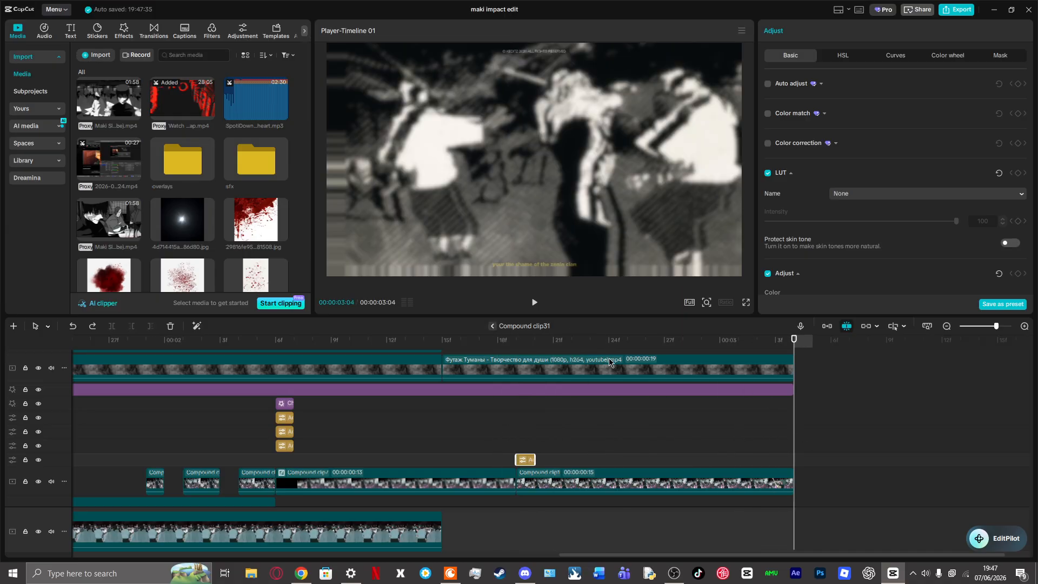
key(Escape)
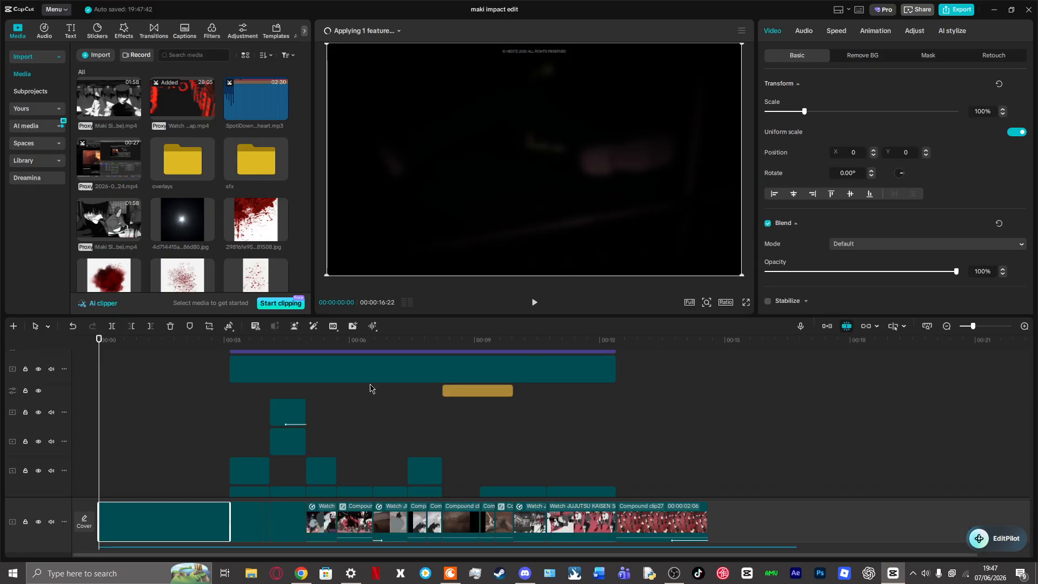
Step: Move to the start of Compound clip11 at 00:00:03:04 in the main timeline for a closer view of its layers
click(213, 460)
drag(213, 459, 231, 459)
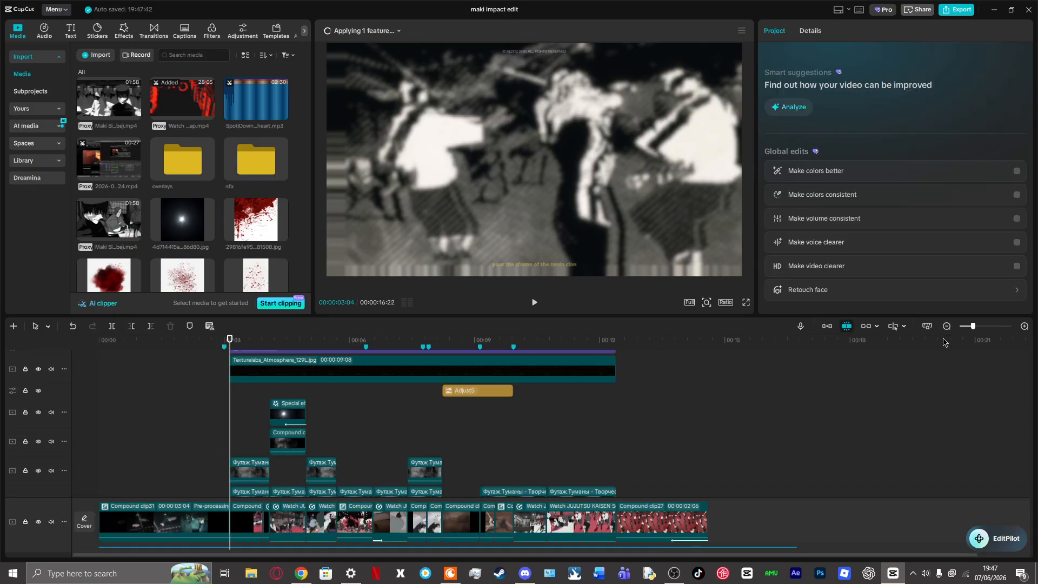
drag(980, 330, 991, 331)
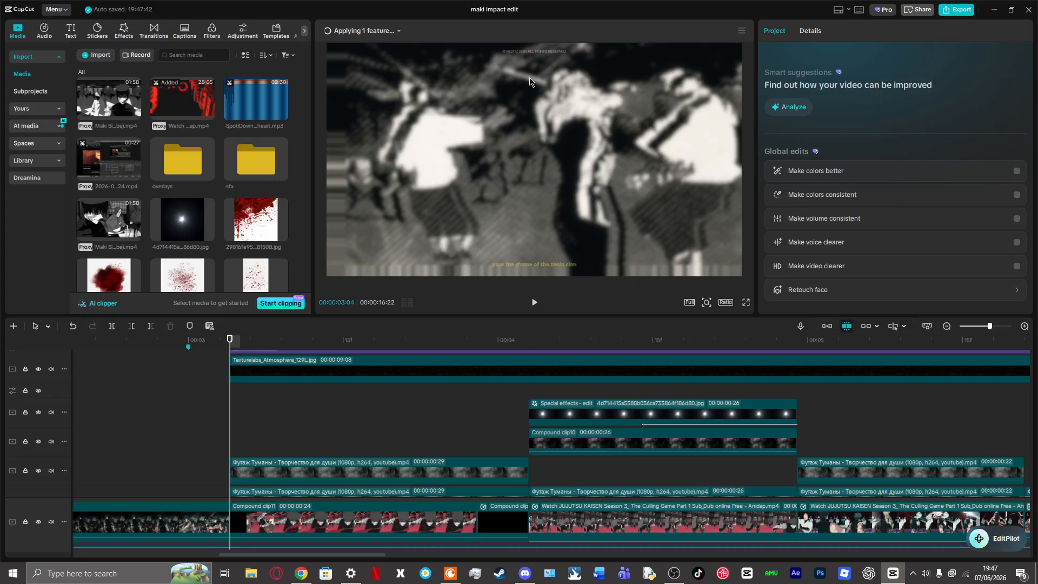
Step: Look through the camera movement, adjustment and overlay layers above Compound clip11, and open it to view its contents at 00:00:00:22
scroll(255, 482, up, 8)
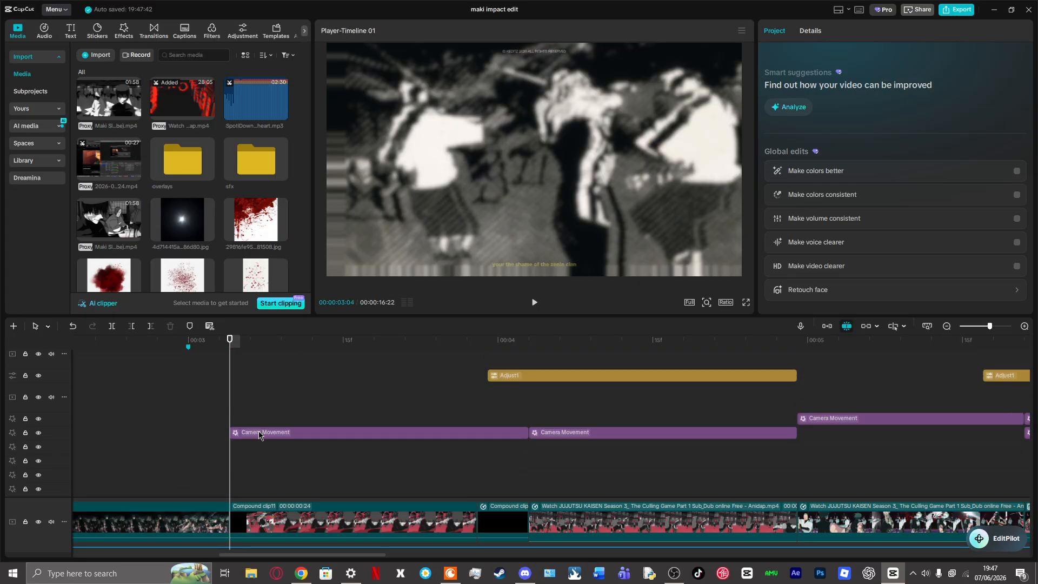
scroll(256, 444, up, 5)
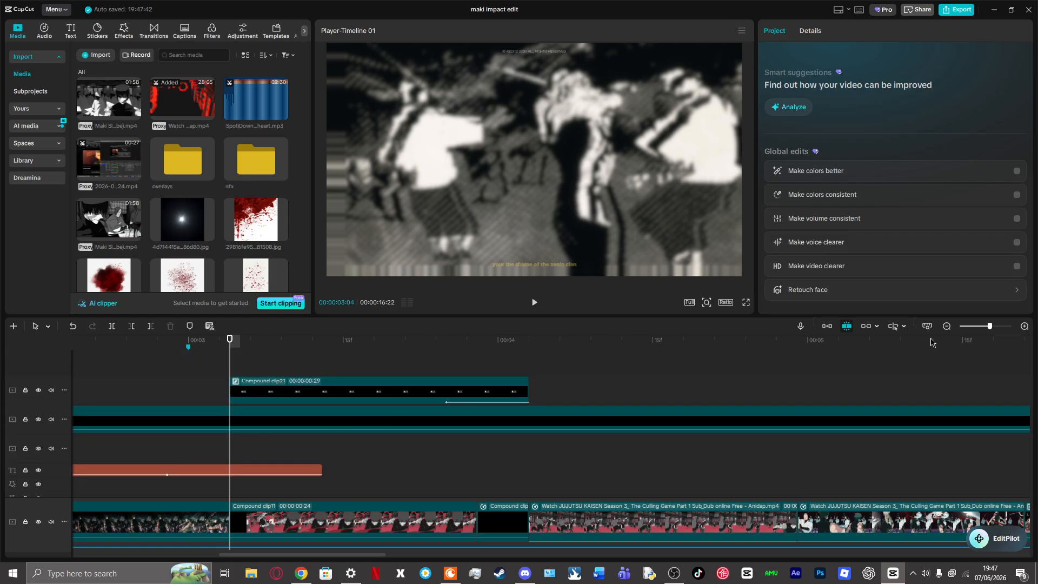
click(992, 327)
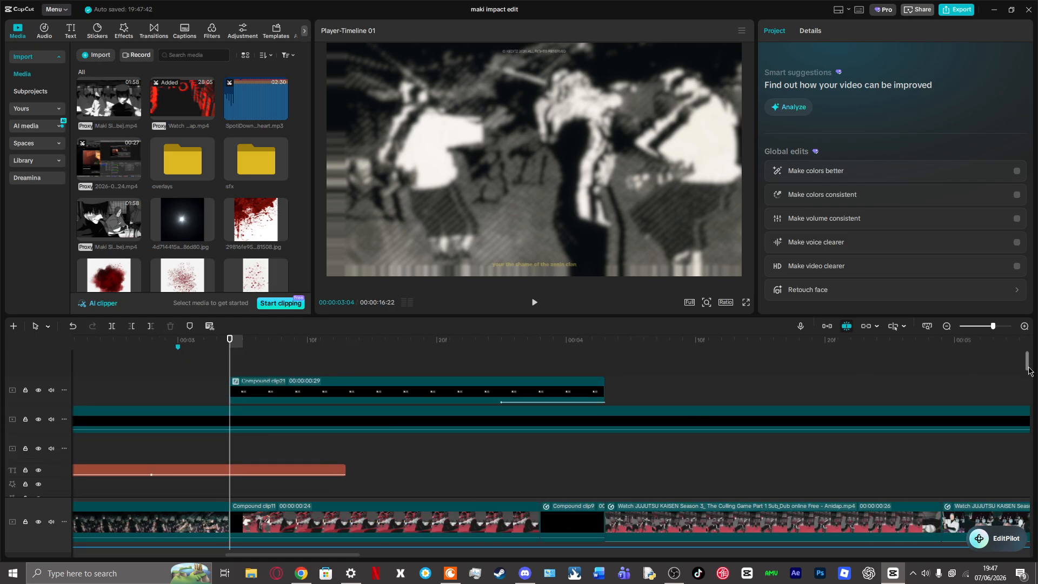
scroll(1029, 371, up, 5)
double_click(337, 527)
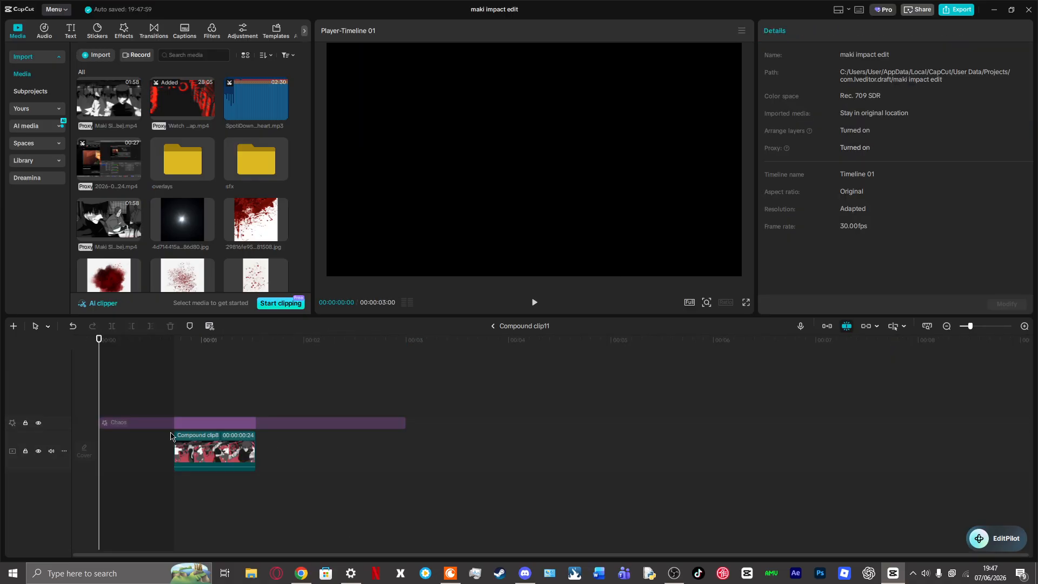
drag(101, 398, 264, 426)
Step: Try shifting the Chaos effect to start together with Compound clip8 at 00:00:00:22, and undo the move
click(181, 424)
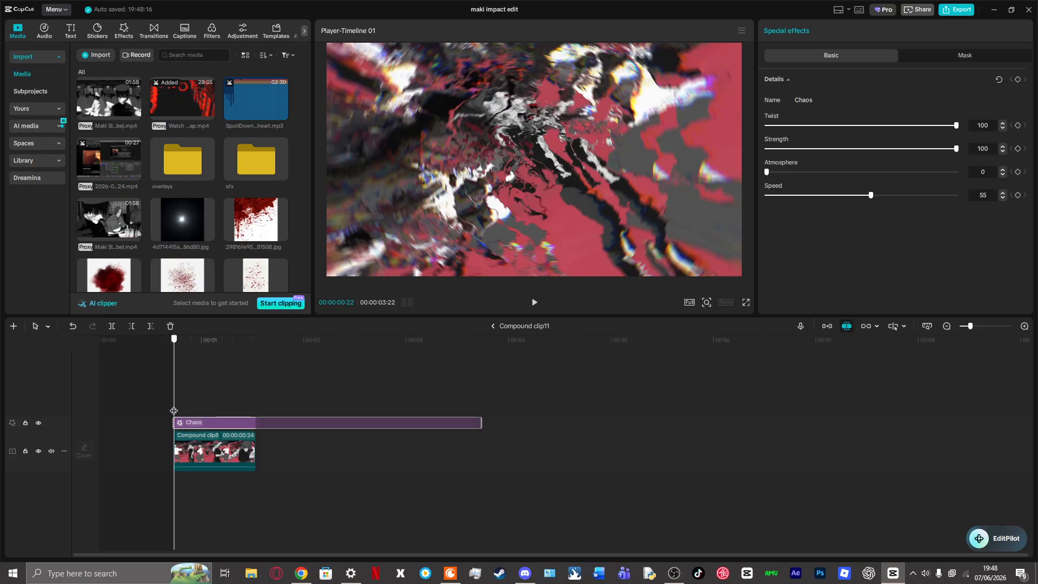
mouse_move(173, 411)
mouse_down()
mouse_move(239, 412)
mouse_move(200, 412)
mouse_move(225, 412)
mouse_move(205, 423)
mouse_move(226, 416)
mouse_move(126, 413)
mouse_move(173, 414)
mouse_up()
click(76, 328)
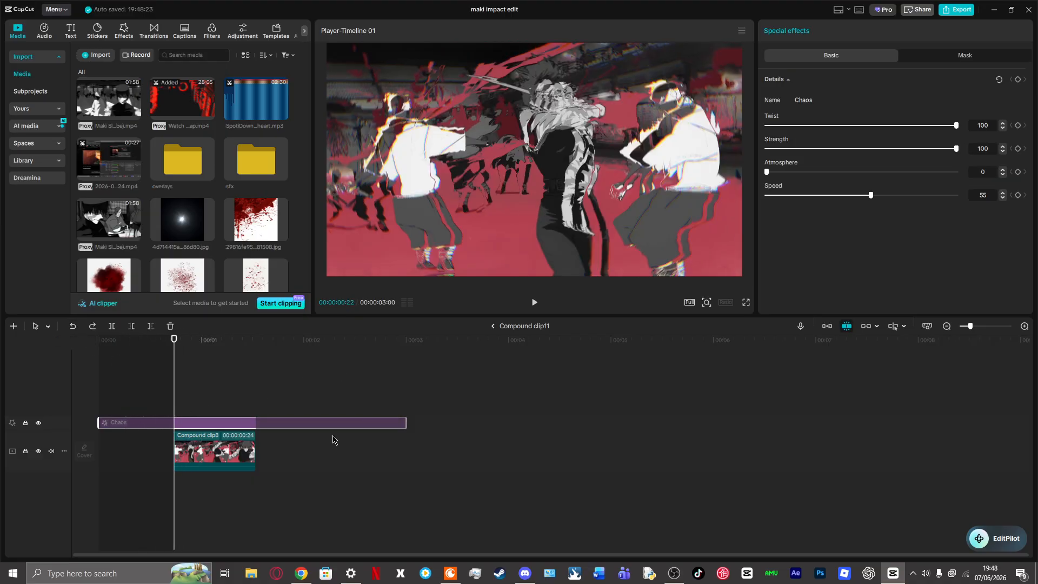
Step: Try undoing the pre-process and the compound clip on Compound clip8 inside Compound clip11, and revert the attempt
right_click(227, 456)
click(263, 367)
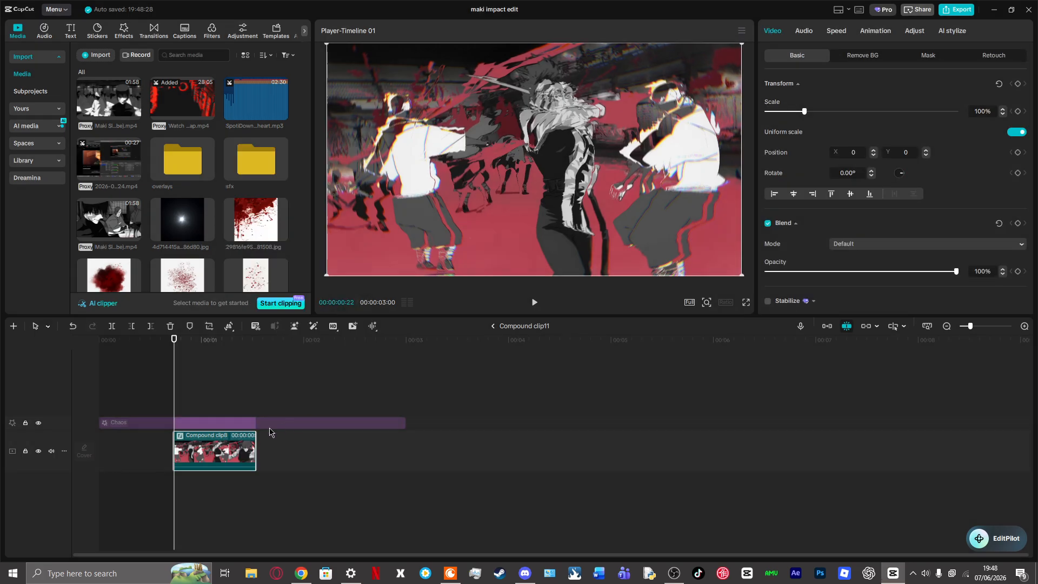
right_click(219, 457)
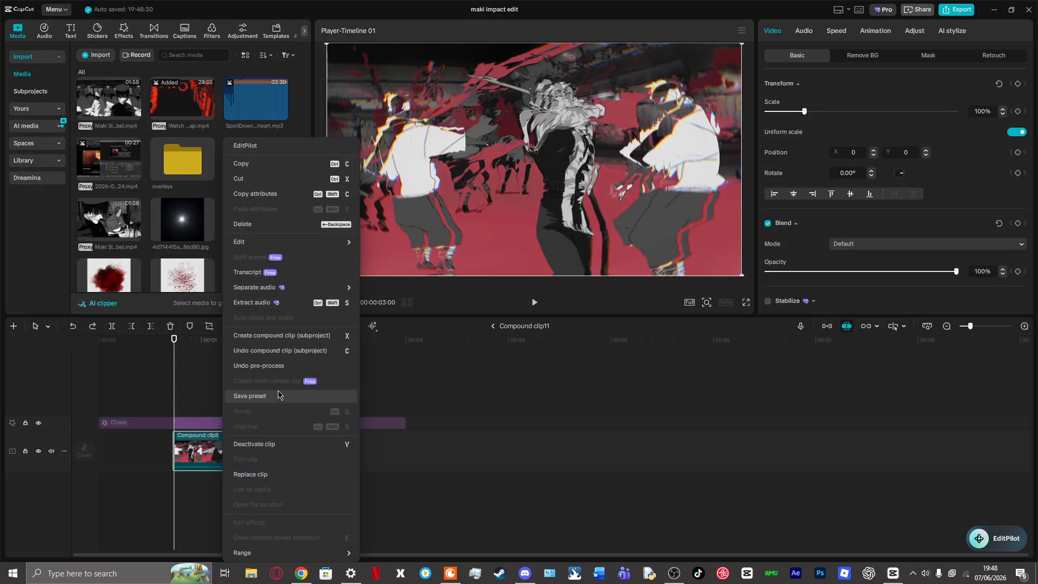
click(265, 352)
key(ctrl+z)
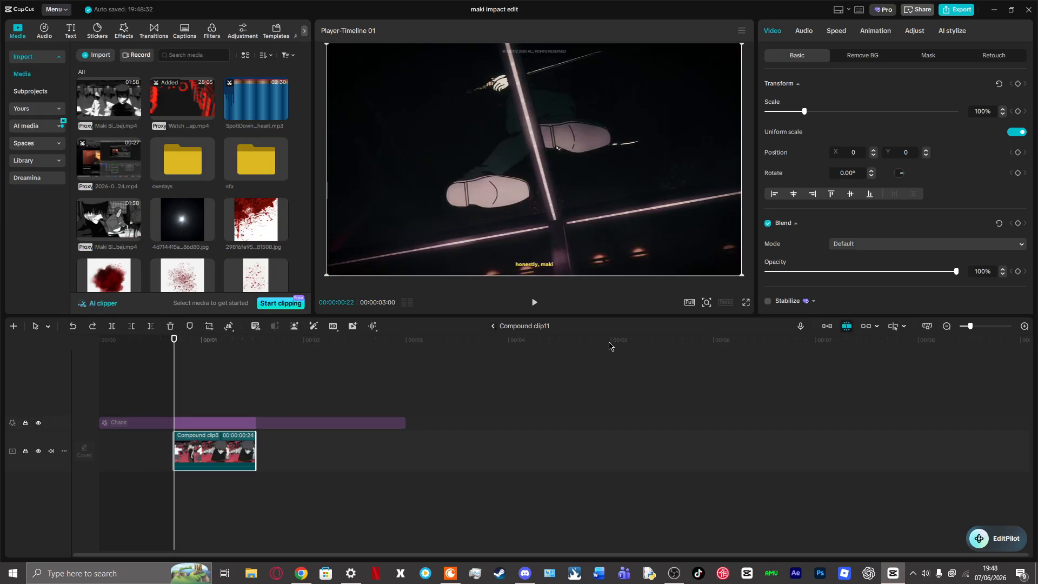
Step: Search the video effects for "chaos" and place the Chaos effect on a layer above Compound clip11 in the main timeline
click(117, 34)
click(122, 58)
text(ch)
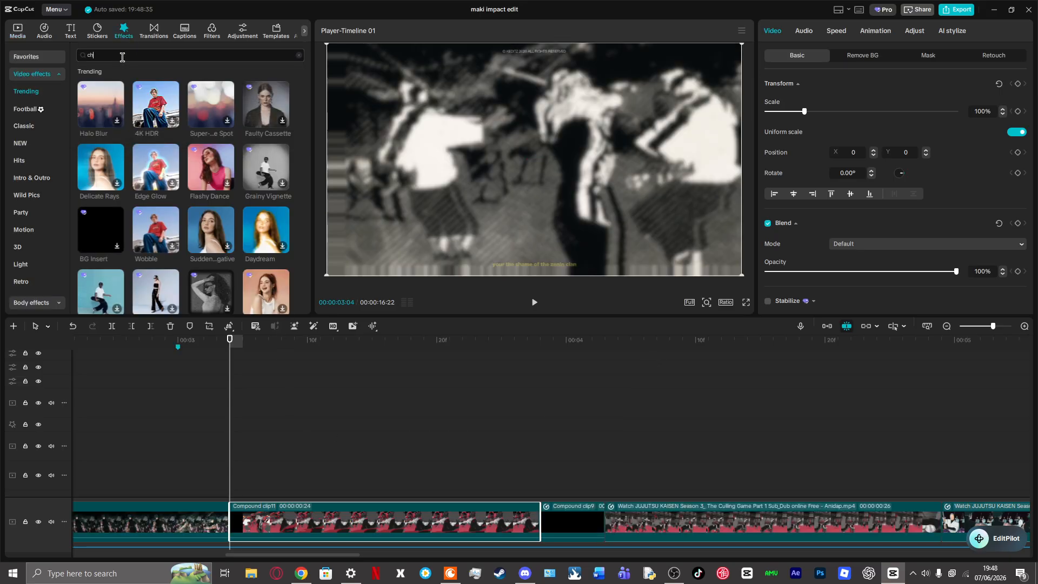
text(aos)
key(Return)
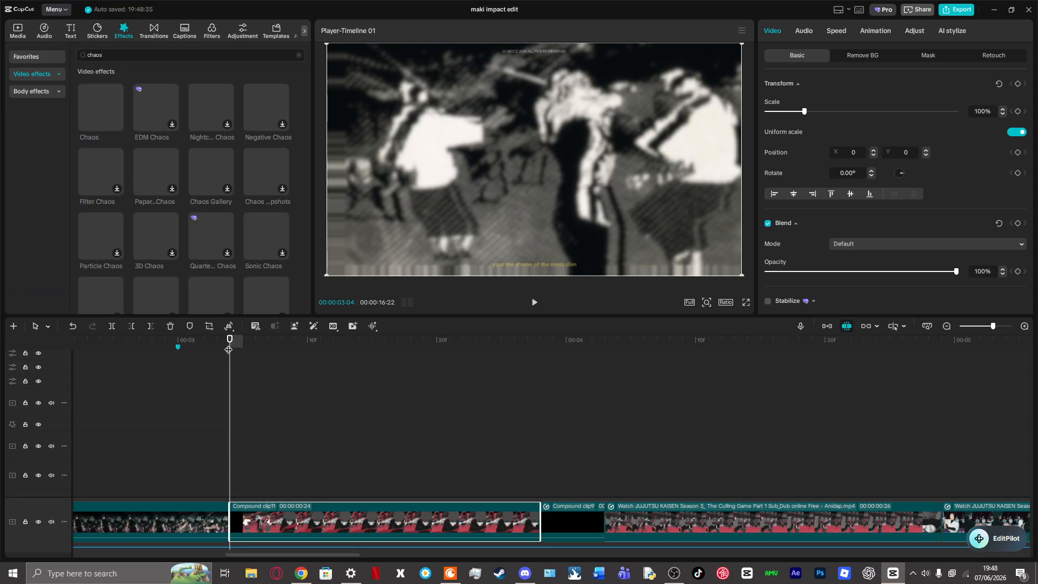
drag(104, 106, 152, 425)
drag(278, 428, 290, 448)
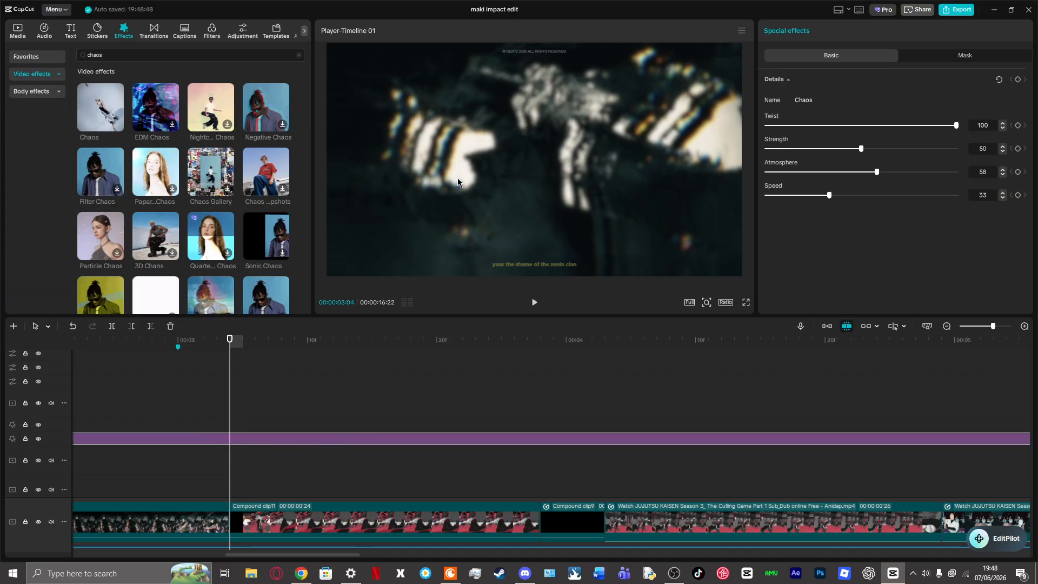
Step: Set the Chaos effect's speed to 100 and reposition it along the timeline to compare the distortion at 00:00:03:04
drag(994, 326, 983, 330)
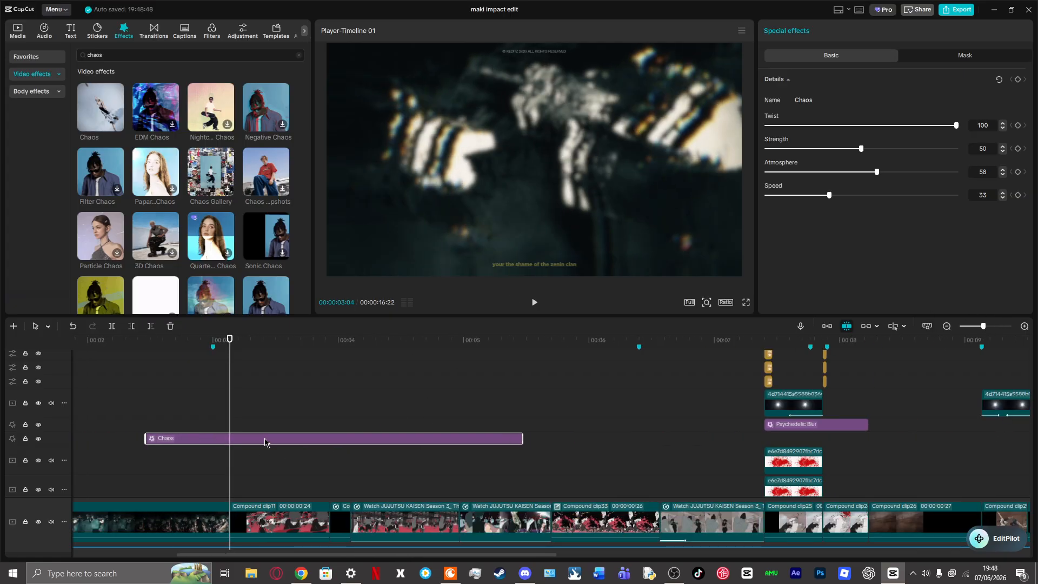
drag(268, 439, 223, 438)
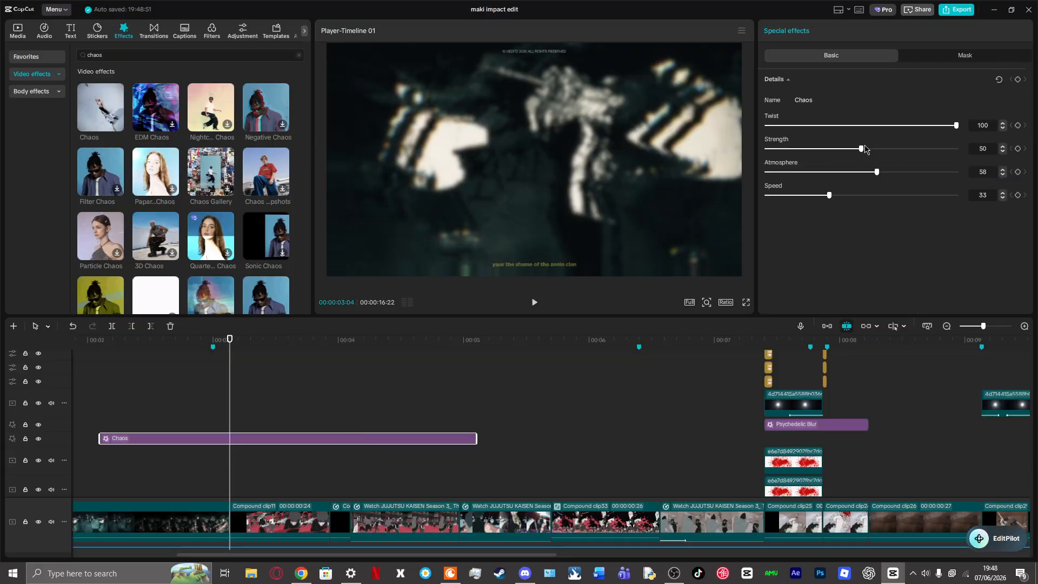
drag(833, 199, 981, 215)
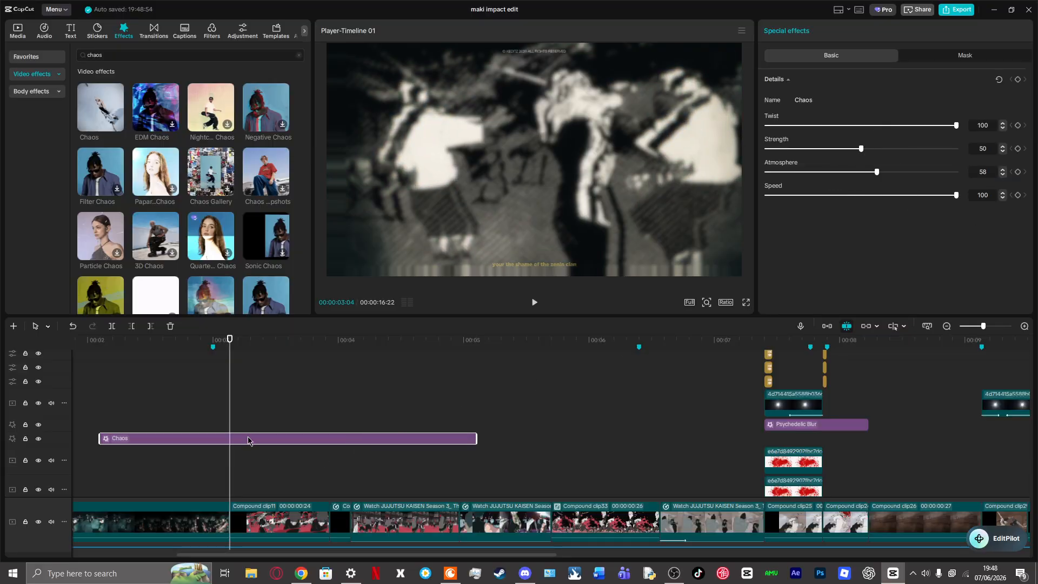
drag(248, 441, 283, 447)
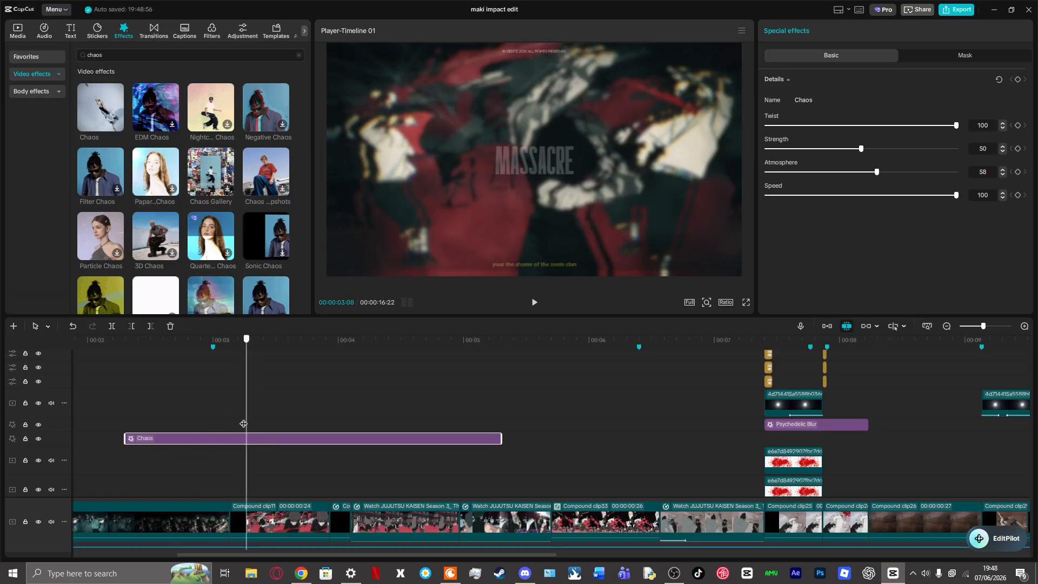
key(Left)
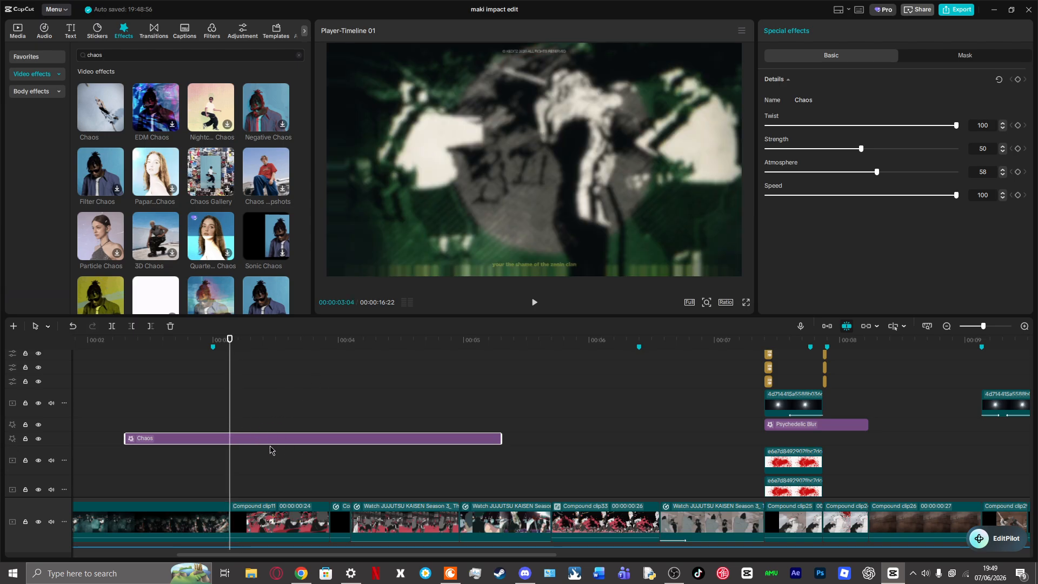
Step: Combine the Chaos effect and Compound clip11 into a compound clip and trim both ends to a 24-frame length
click(273, 524)
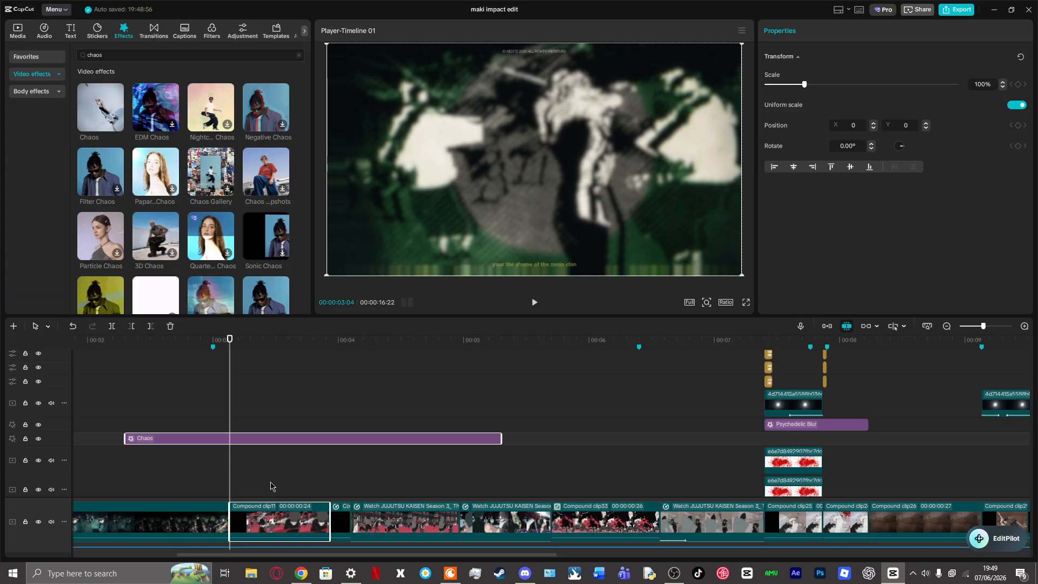
key(alt+g)
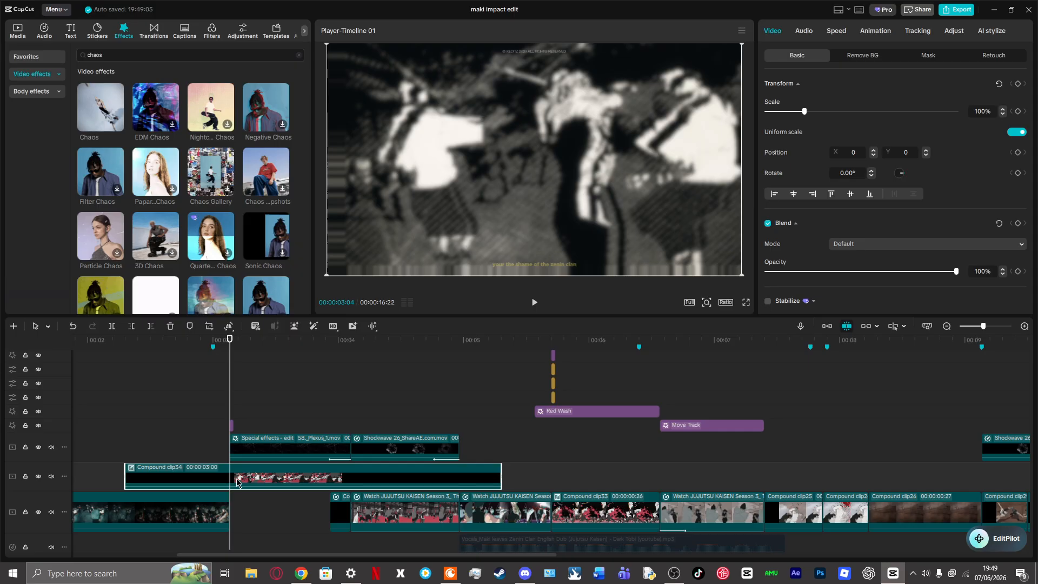
key(q)
key(w)
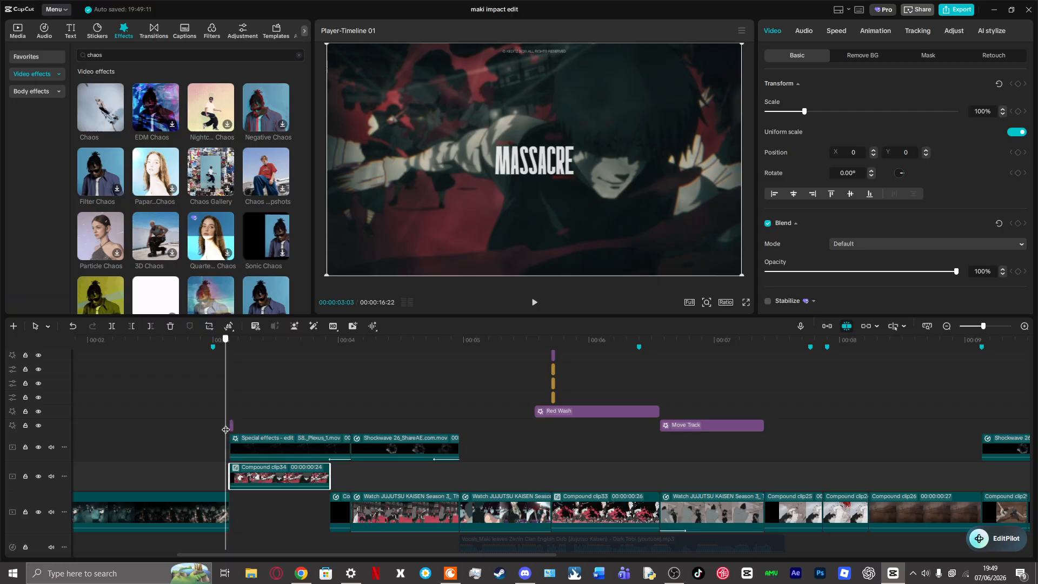
Step: Undo the trims and the compounding of Compound clip11 with the Chaos effect
click(72, 327)
click(72, 327)
click(72, 327)
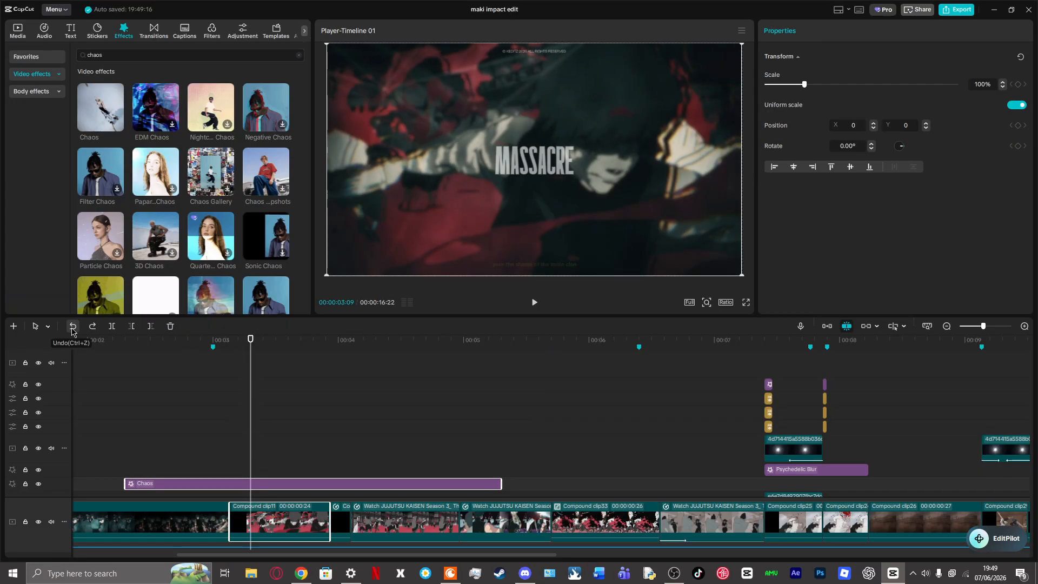
Step: Check the original Chaos effect inside Compound clip11, and delete the demonstration Chaos effect from the main timeline
click(166, 485)
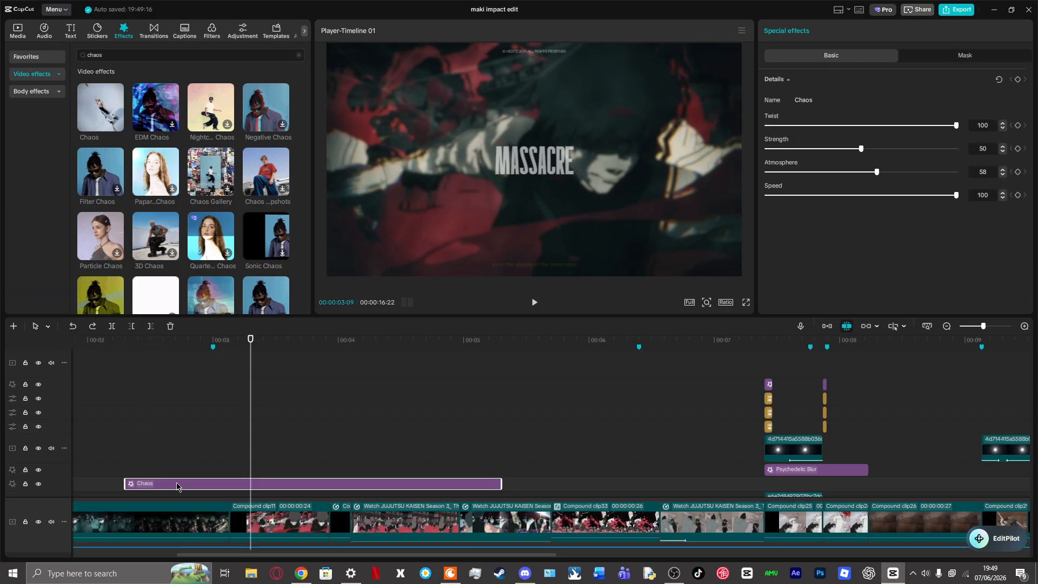
double_click(281, 527)
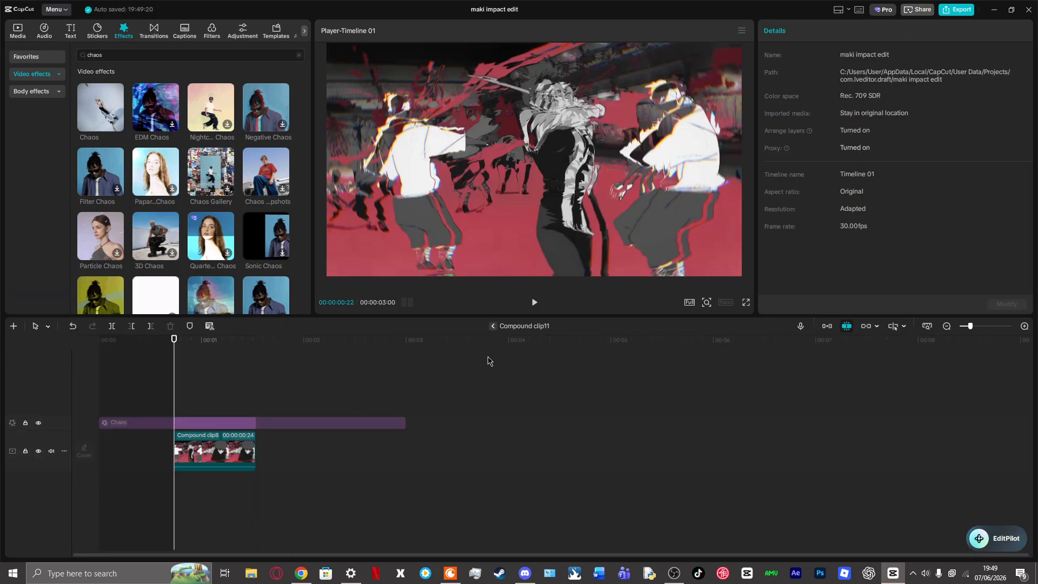
key(Escape)
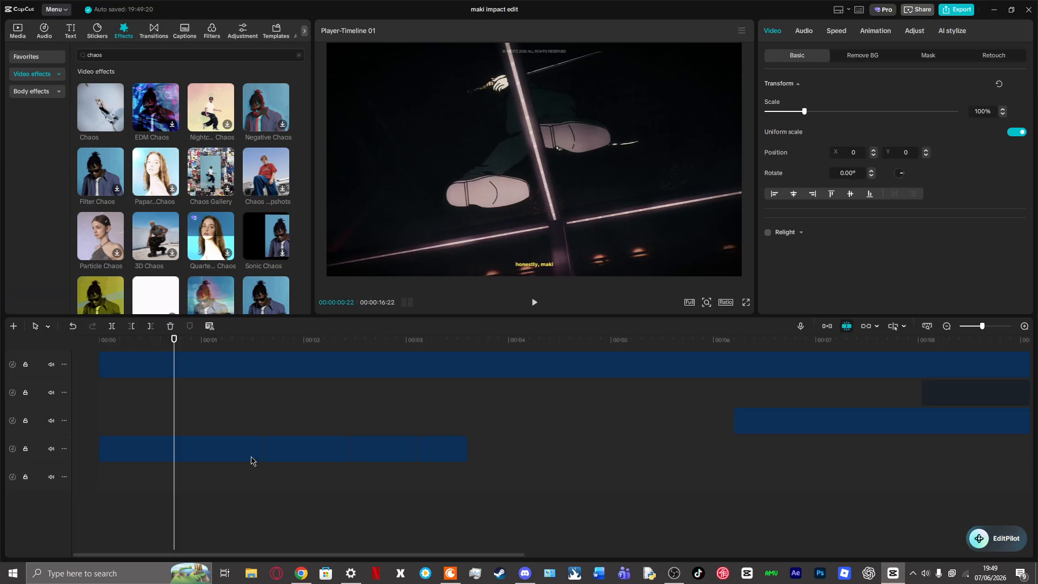
click(254, 486)
key(Delete)
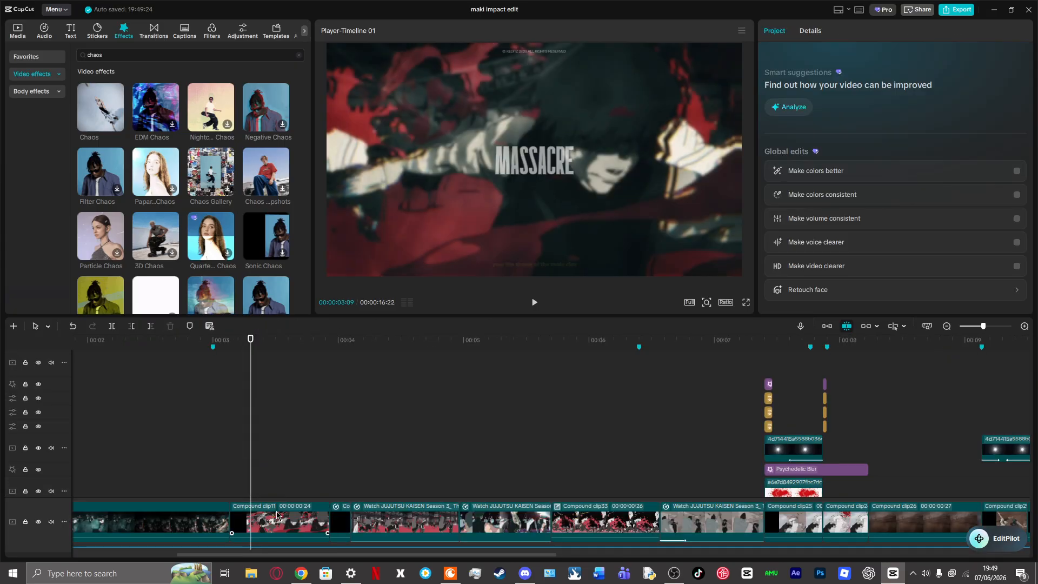
Step: Select Compound clip11, go to 00:00:03:22 and apply the Custom speed curve to it
click(260, 519)
mouse_move(301, 469)
mouse_down()
mouse_move(236, 479)
mouse_move(305, 483)
mouse_up()
click(835, 31)
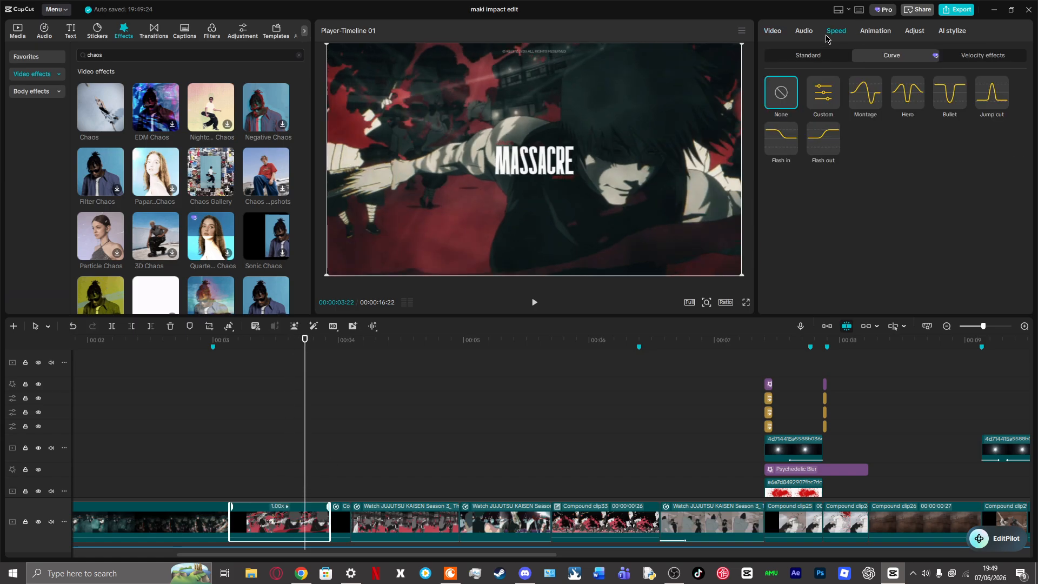
click(828, 92)
Step: Open Compound clip8 inside Compound clip11 and display the Custom speed curve of its source clip
double_click(296, 523)
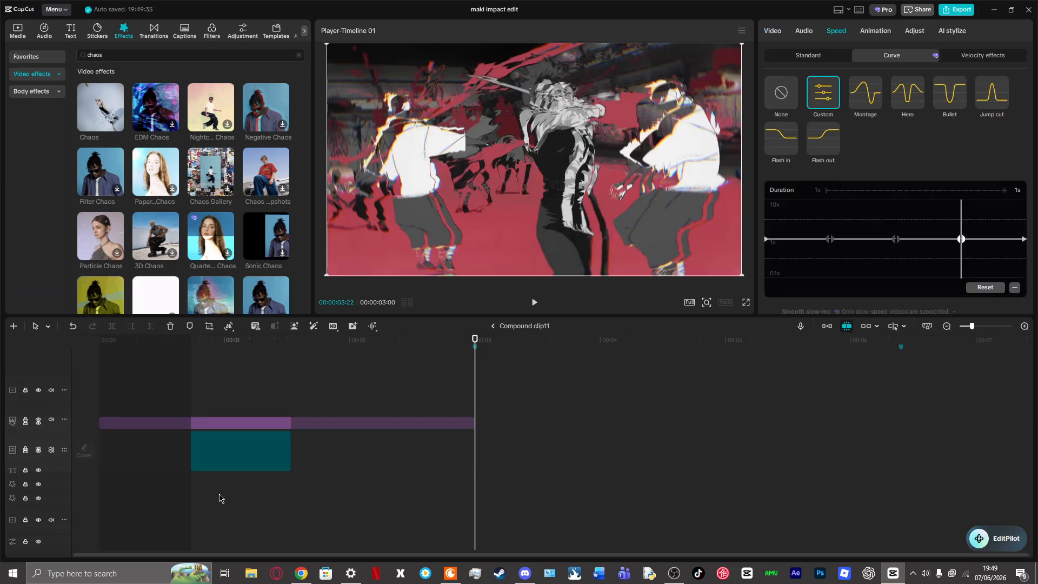
click(225, 455)
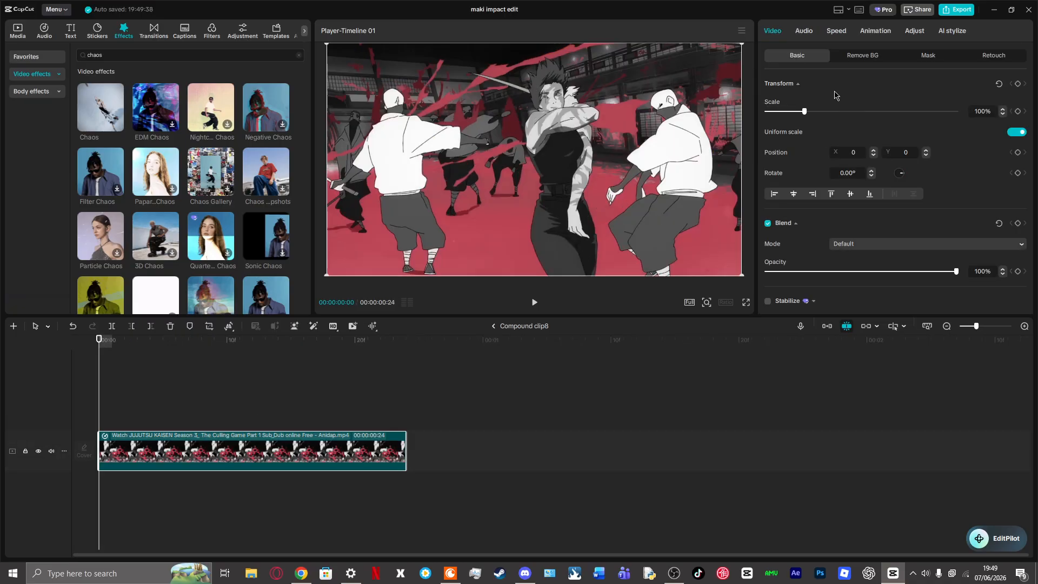
click(835, 31)
click(823, 92)
Step: Play the speed-ramped clip inside Compound clip8 and return to the main timeline
click(535, 303)
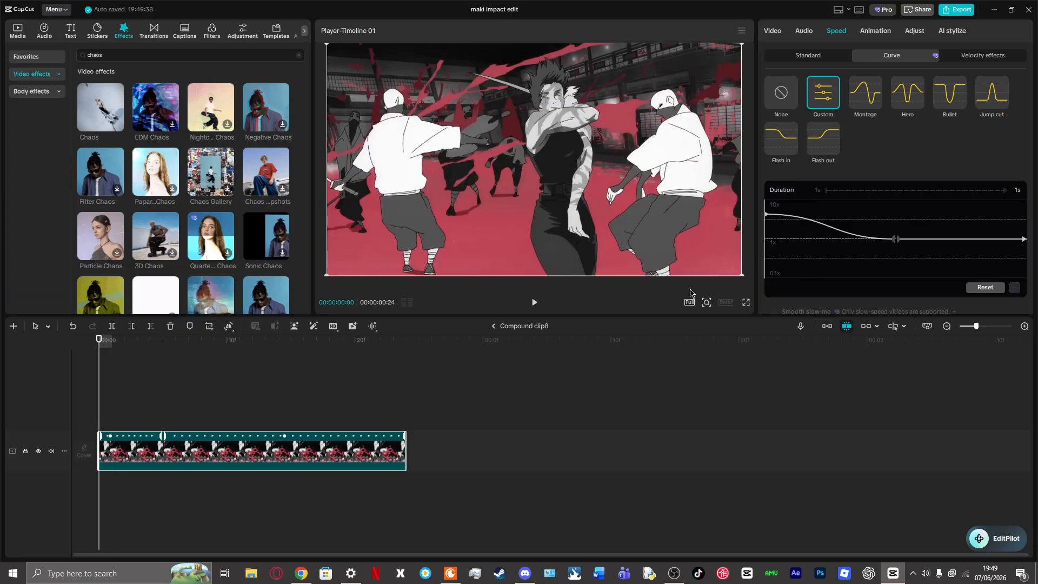
click(535, 303)
click(535, 302)
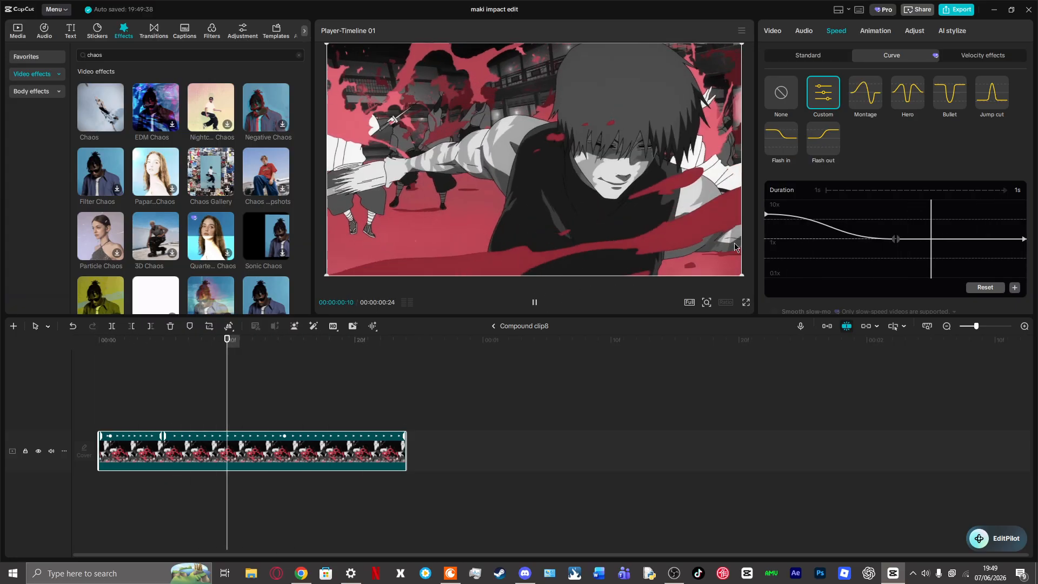
click(534, 303)
click(493, 326)
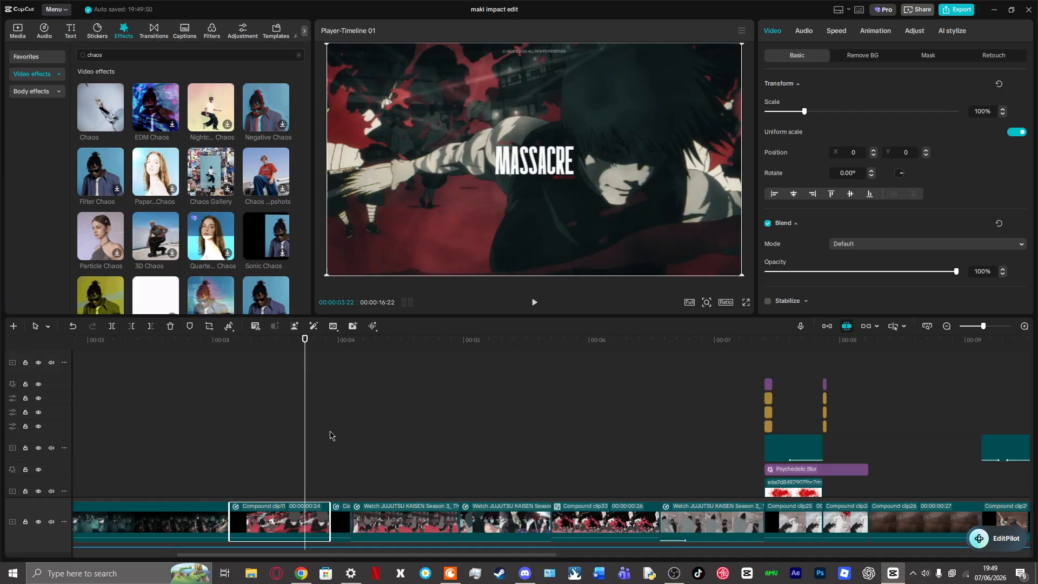
Step: Go to 00:00:03:25 and show the Reverse option among Compound clip11's edit commands without applying it
mouse_move(306, 443)
mouse_down()
mouse_move(340, 449)
mouse_move(318, 452)
mouse_up()
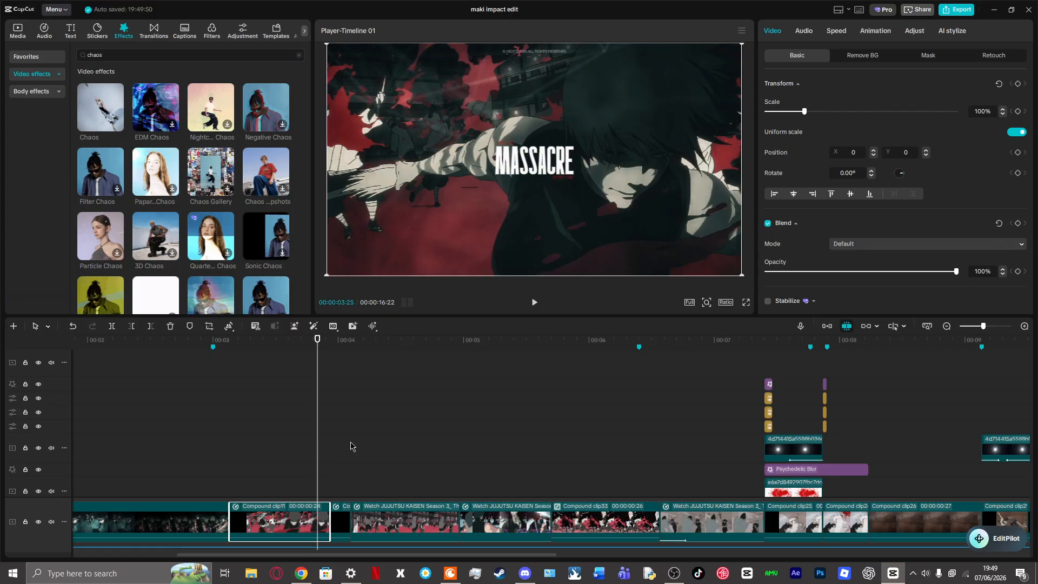
right_click(290, 523)
mouse_move(314, 216)
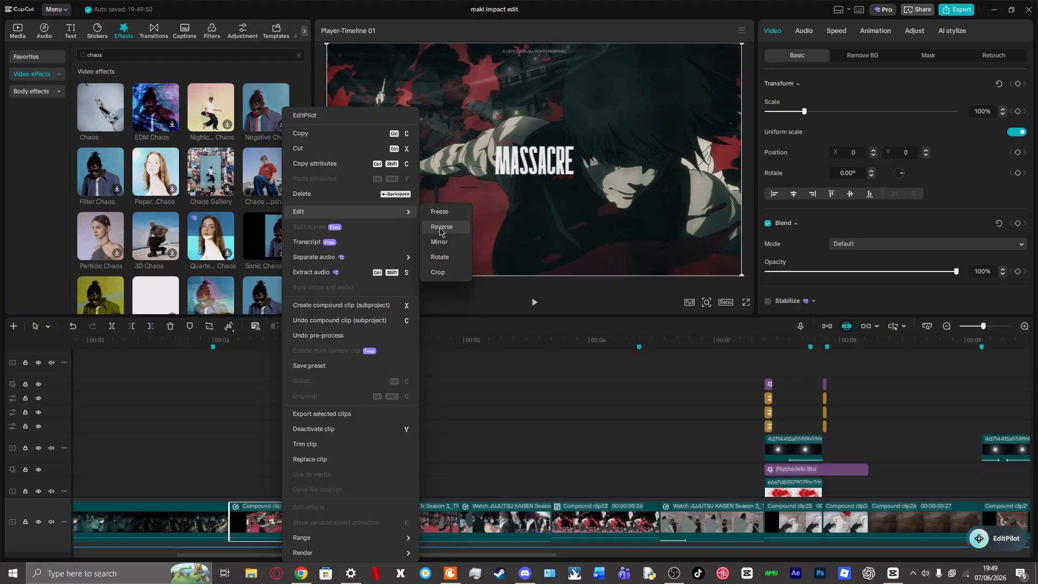
click(270, 464)
Step: Step frame by frame past the end of Compound clip11 to examine the transition, and go back to 00:00:03:19
drag(318, 482, 329, 500)
key(Right)
key(Right)
key(Right)
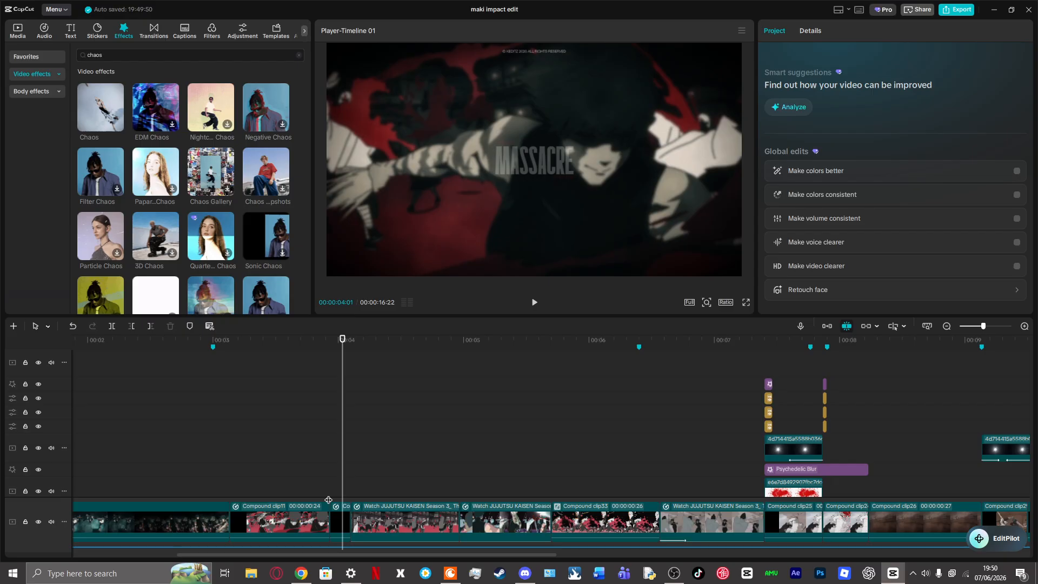
key(Right)
click(295, 499)
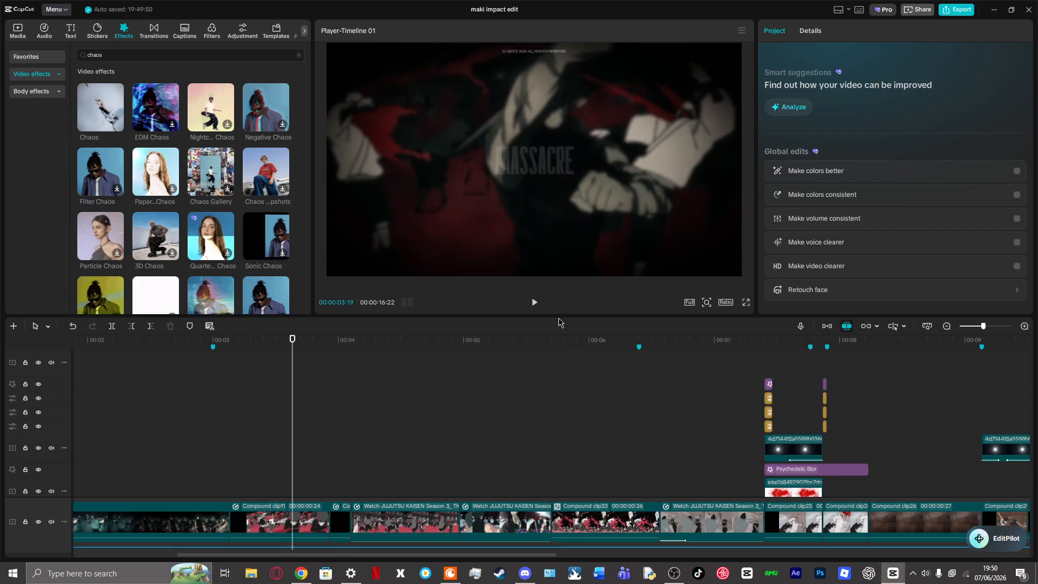
Step: Play the transition from 00:00:03:19 past Compound clip11 and scrub over the start of the following JUJUTSU KAISEN clip
click(534, 303)
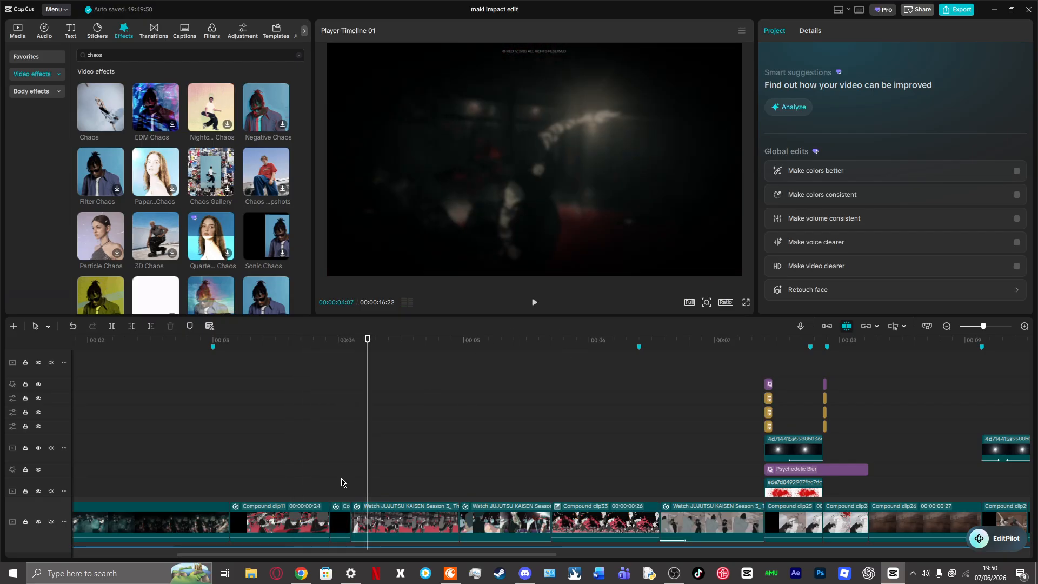
drag(347, 483, 304, 497)
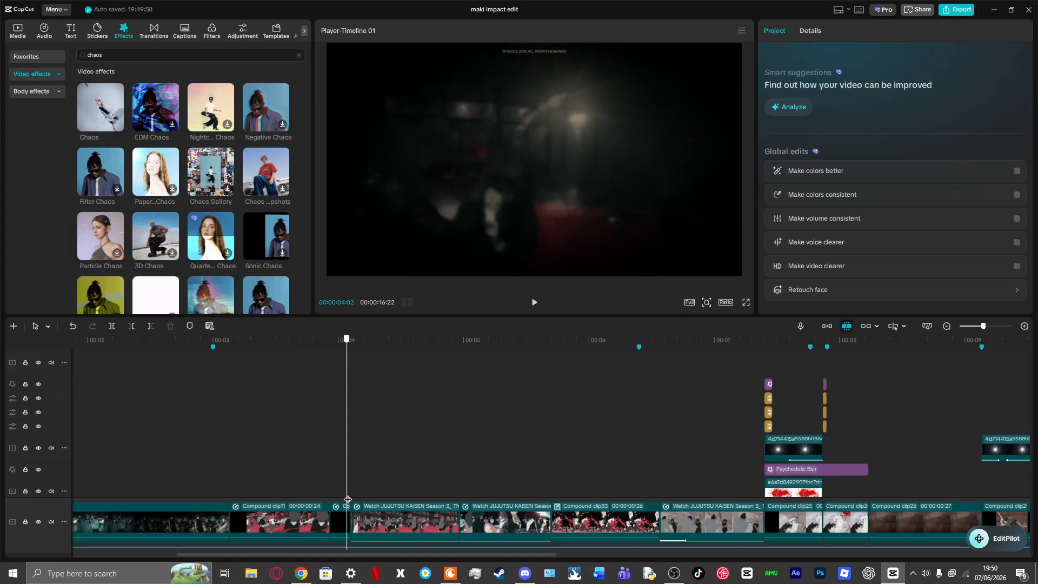
drag(372, 500, 455, 498)
Step: Display the Custom speed curve of the JUJUTSU KAISEN clip starting at 00:00:04:03 and scrub through its slow section
click(415, 513)
click(837, 31)
click(892, 56)
click(824, 93)
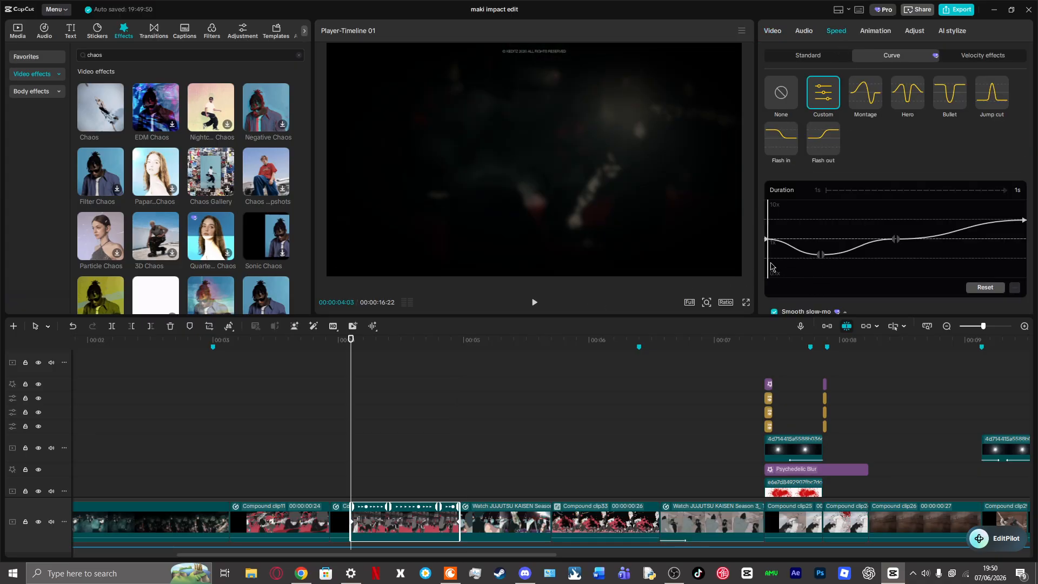
drag(771, 266, 833, 268)
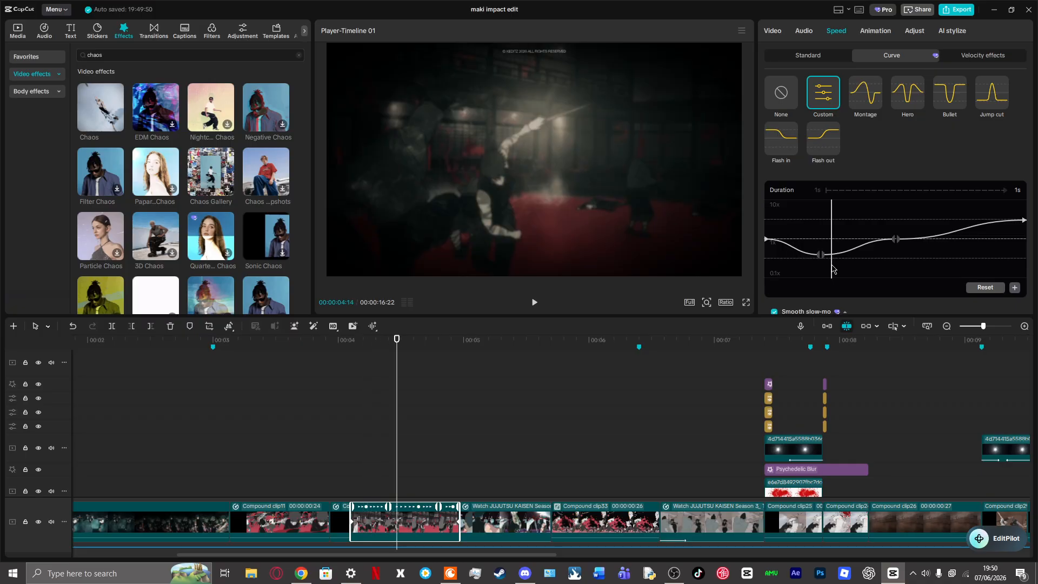
Step: Scrub the same clip in the timeline, preview the rest of its Custom speed curve, and return to 00:00:04:03
drag(336, 477, 409, 478)
click(409, 518)
click(831, 34)
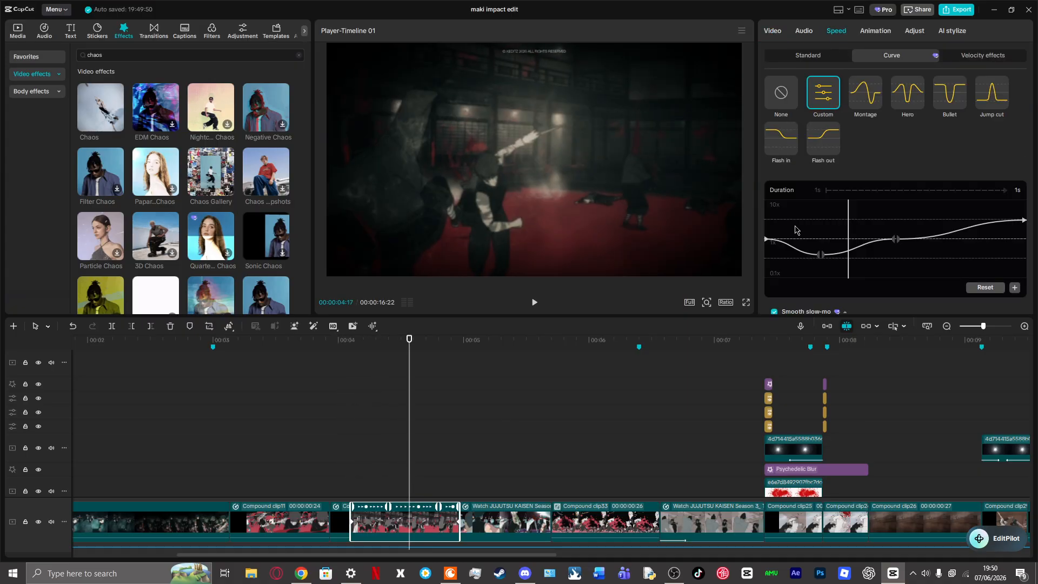
drag(789, 265, 1012, 265)
click(366, 493)
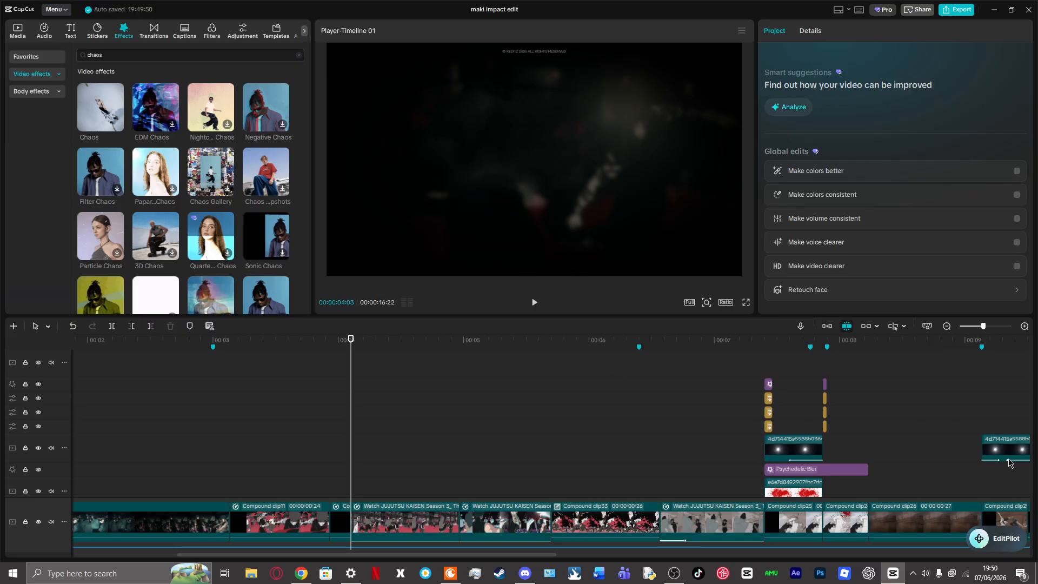
Step: Select the Camera Movement effect above the 00:00:04:03 clip and examine its keyframed settings in a closer timeline view
scroll(1027, 439, up, 10)
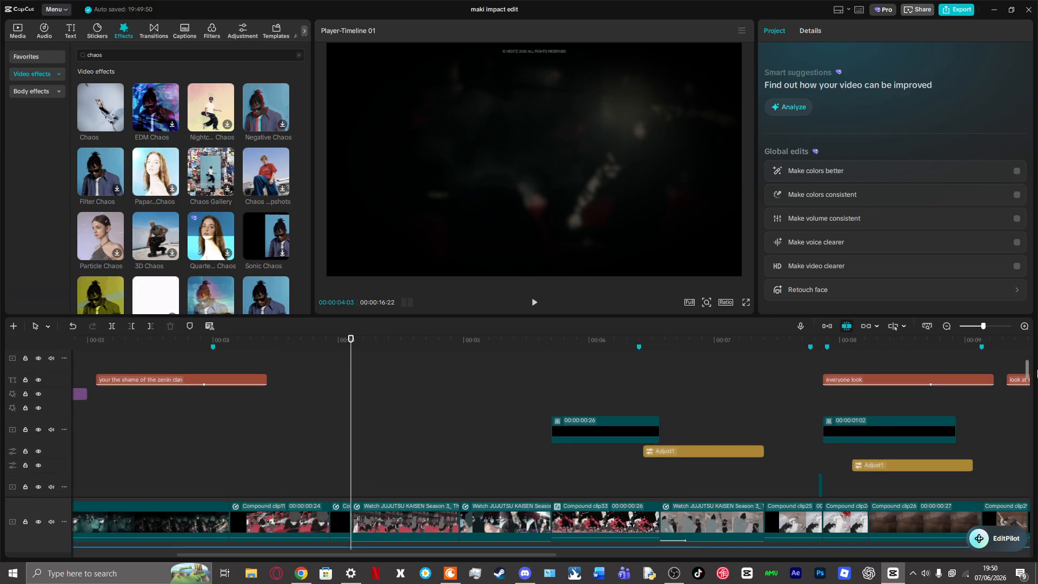
click(383, 431)
click(359, 411)
mouse_move(359, 413)
mouse_down()
mouse_move(338, 416)
mouse_move(429, 414)
mouse_move(351, 415)
mouse_up()
click(372, 426)
click(385, 480)
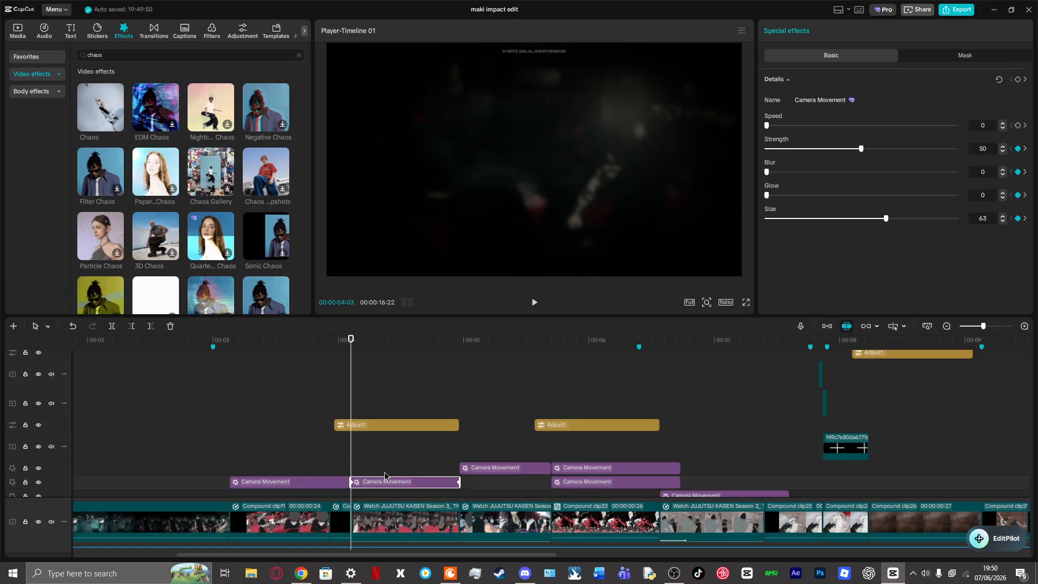
scroll(831, 415, down, 3)
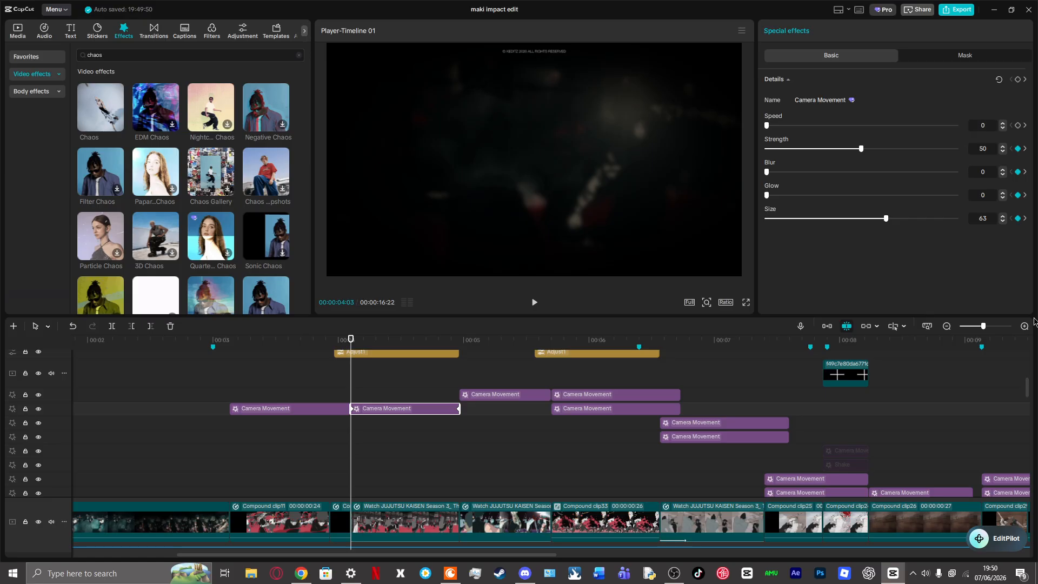
drag(984, 327, 991, 327)
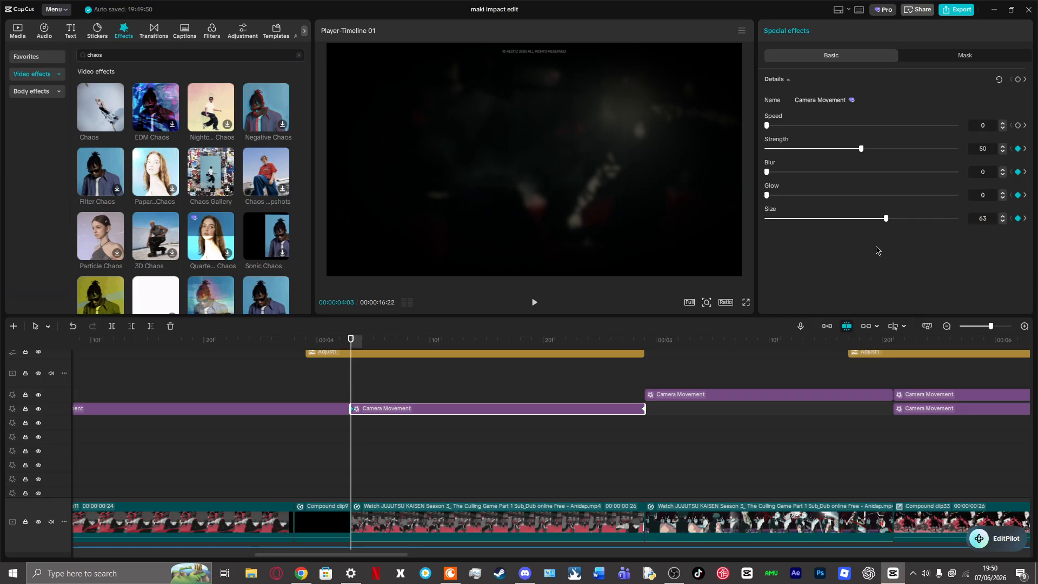
drag(354, 391, 356, 420)
Step: Inspect the Shake effect over the 00:00:04:03 clip and the Blur effect's keyframe at the cut
scroll(401, 444, down, 3)
scroll(394, 446, down, 1)
click(354, 401)
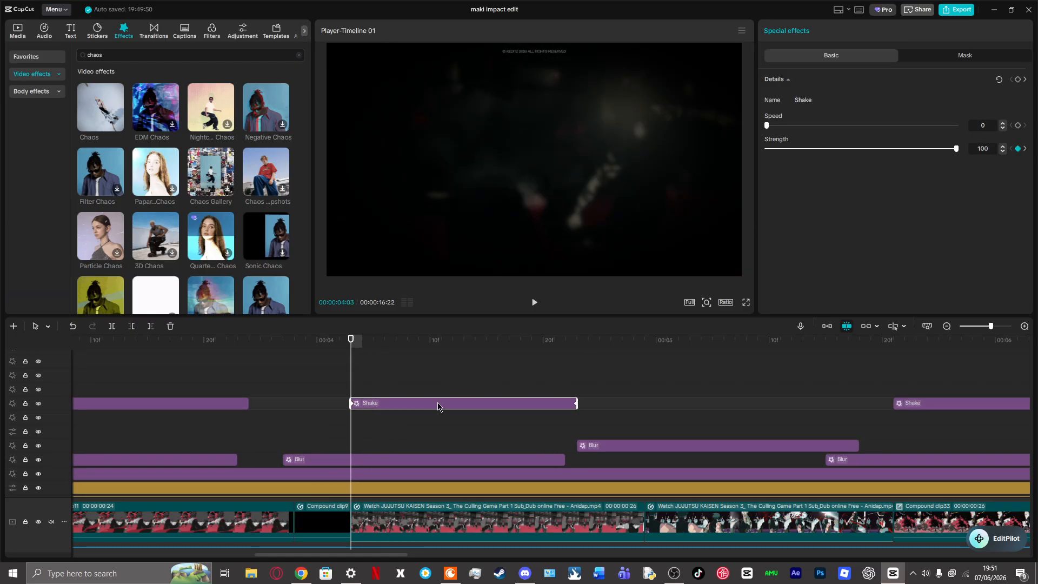
mouse_move(347, 391)
mouse_down()
mouse_move(558, 385)
mouse_move(363, 401)
mouse_up()
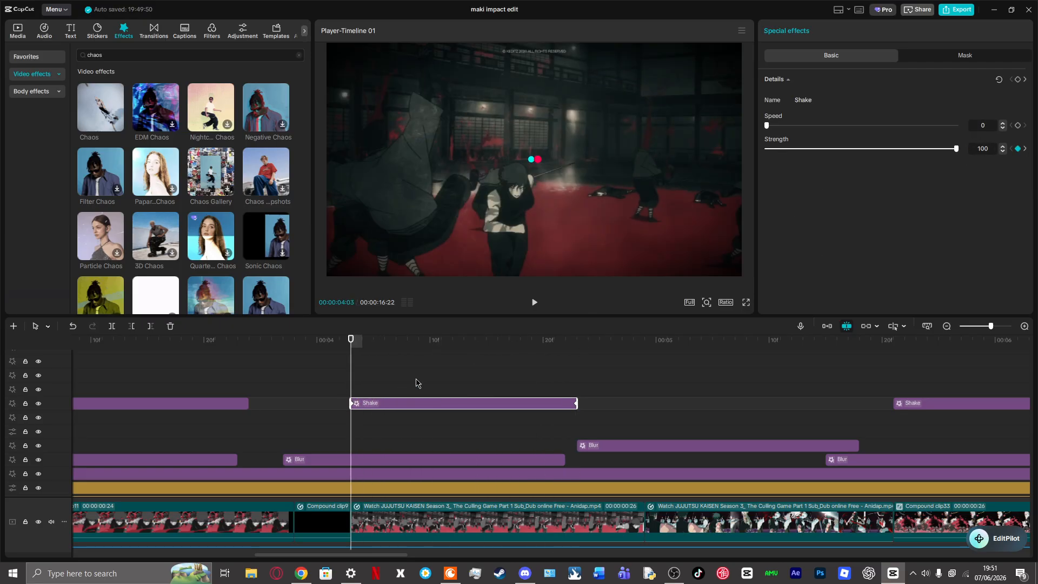
drag(355, 382, 381, 403)
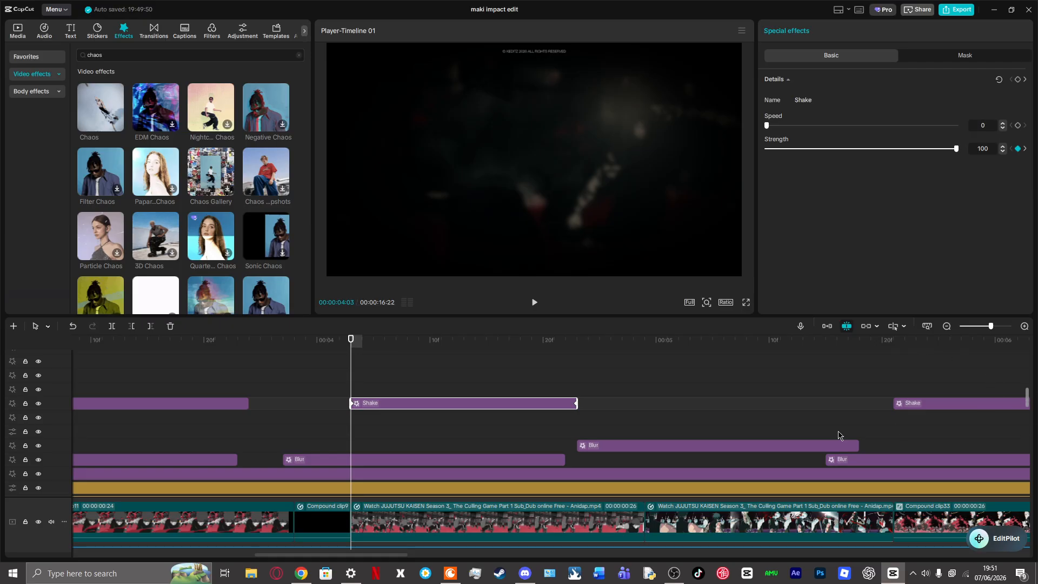
click(405, 466)
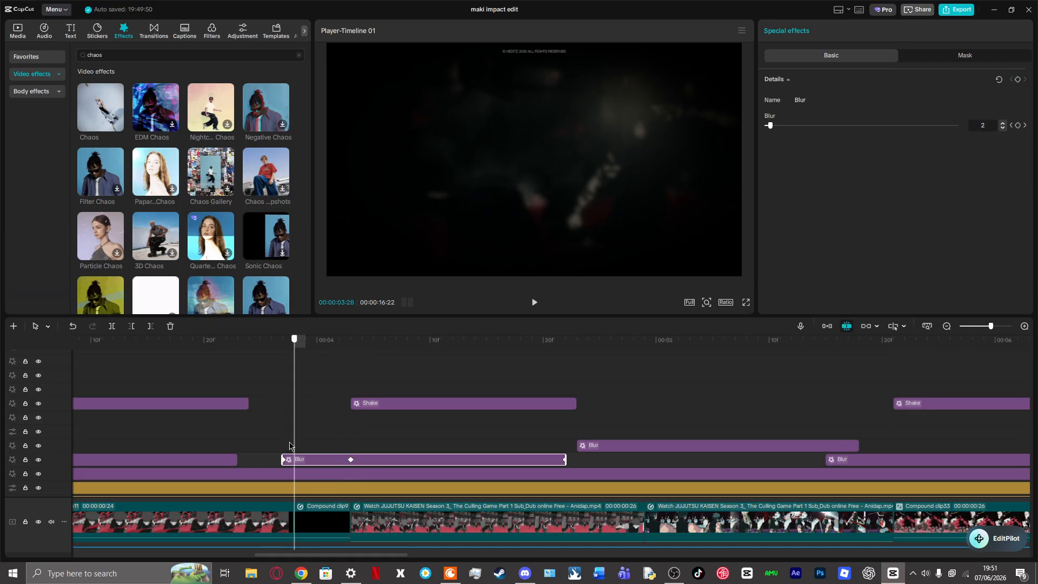
drag(290, 443, 357, 457)
Step: Preview the Screen-blended glow image overlay above Compound clip10, try repositioning it at 00:00:04:14, and undo the move
scroll(436, 455, down, 5)
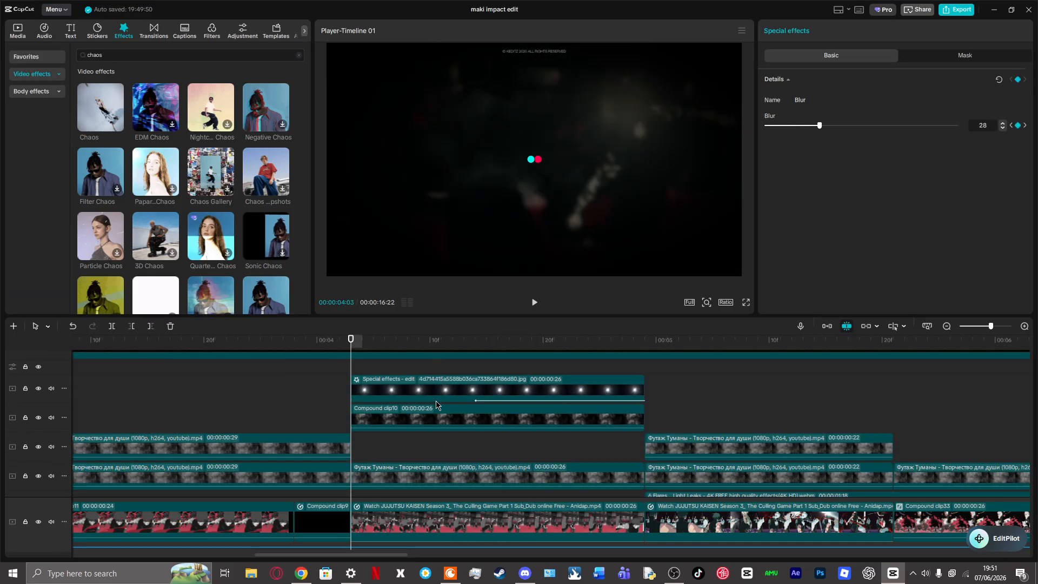
click(372, 381)
drag(355, 368, 475, 369)
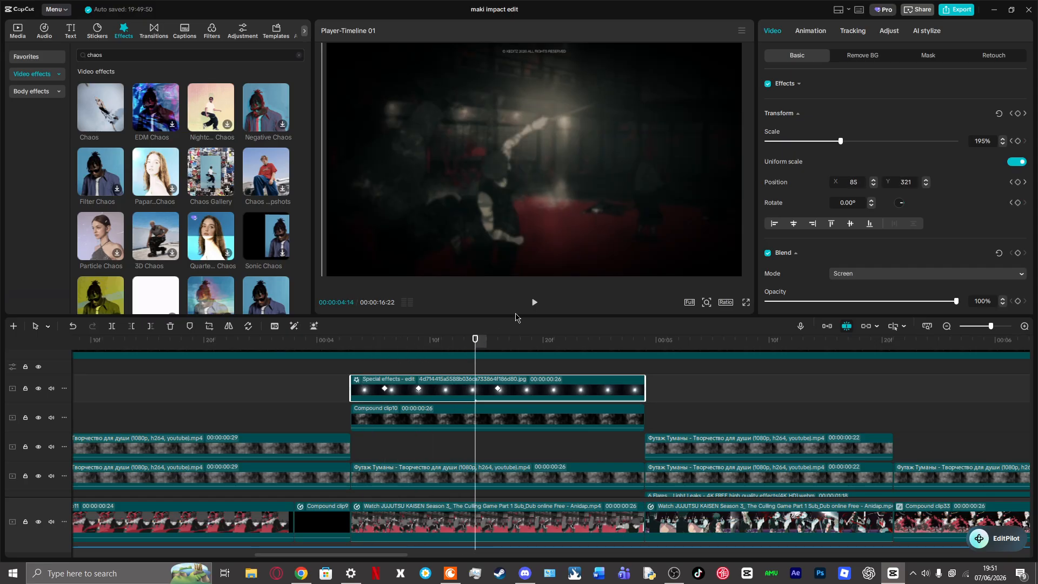
drag(578, 183, 570, 158)
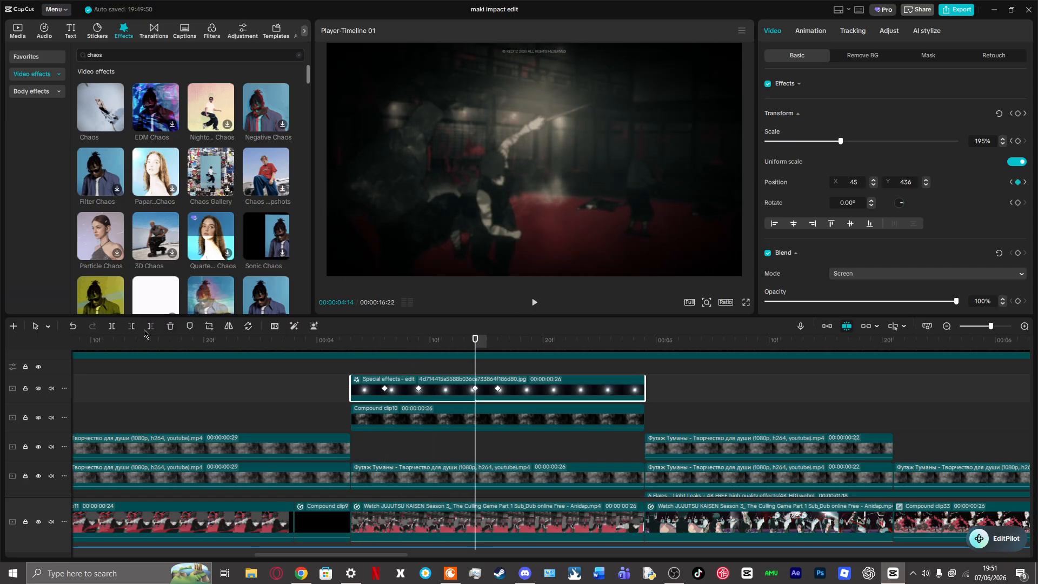
click(447, 369)
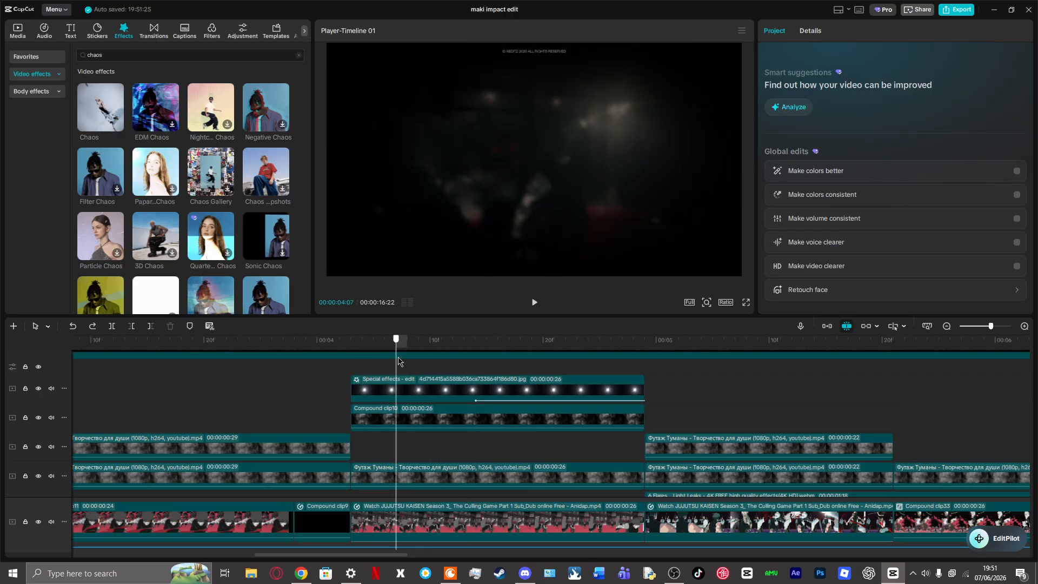
Step: Show the Blend settings of the Compound clip10 overlay, try shifting it in the preview, and undo the shift
click(381, 419)
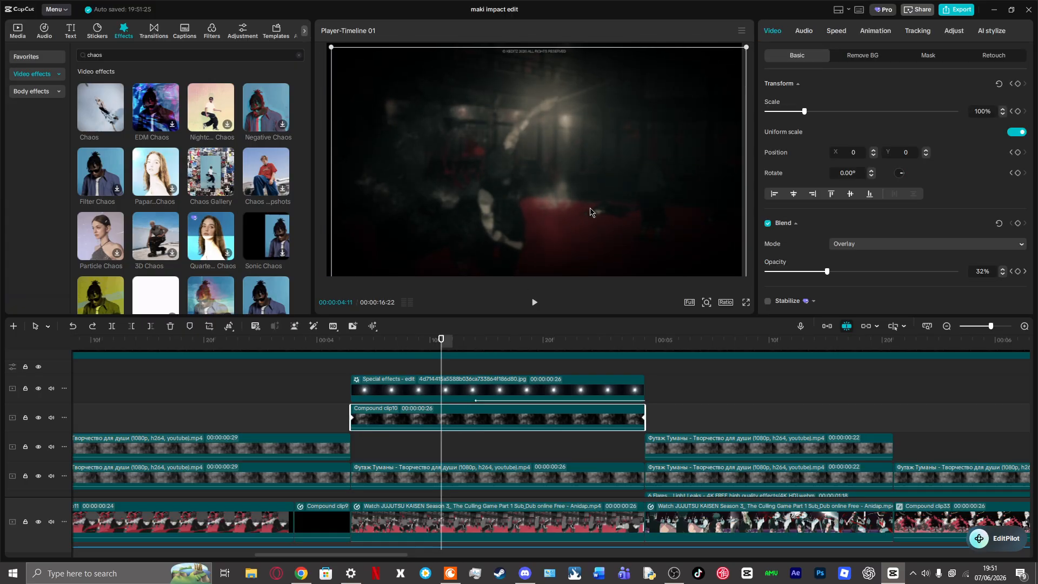
click(73, 327)
scroll(486, 407, down, 4)
scroll(495, 418, up, 13)
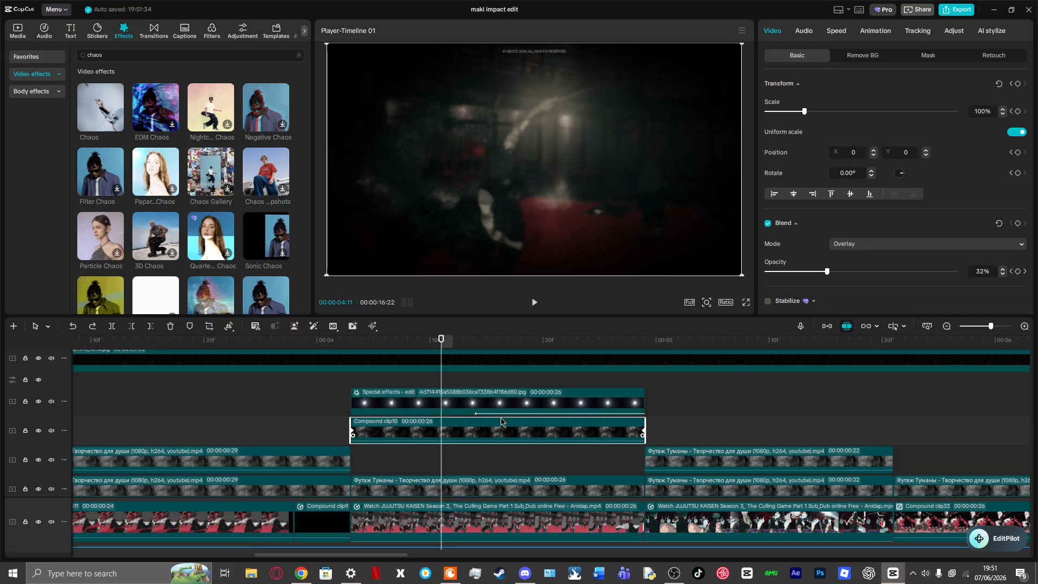
Step: Select the Shockwave 26 overlay above the 00:00:04:03 clip, try moving it in the preview, and undo the move
scroll(496, 416, down, 6)
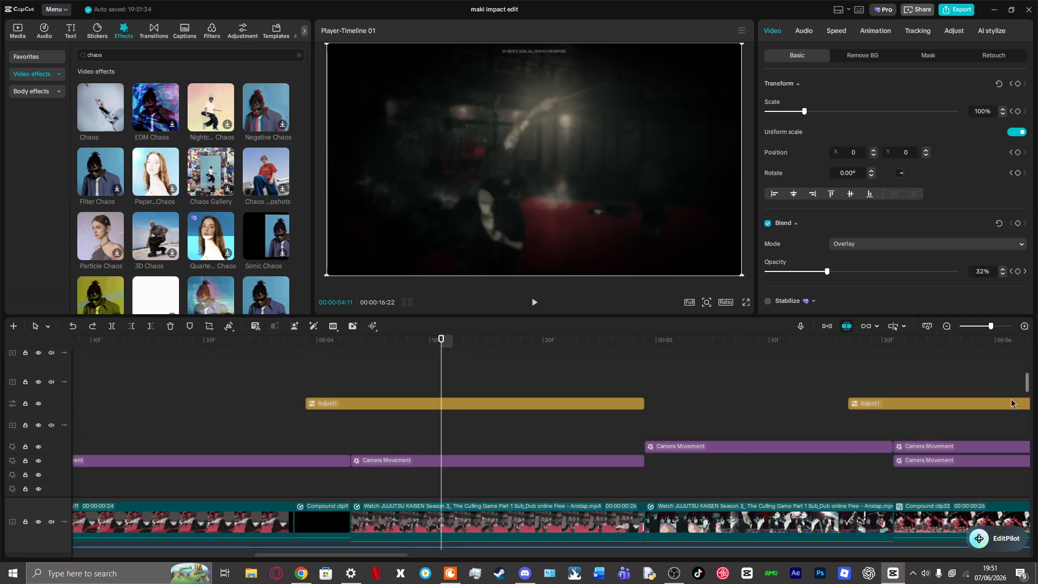
drag(1028, 390, 1036, 466)
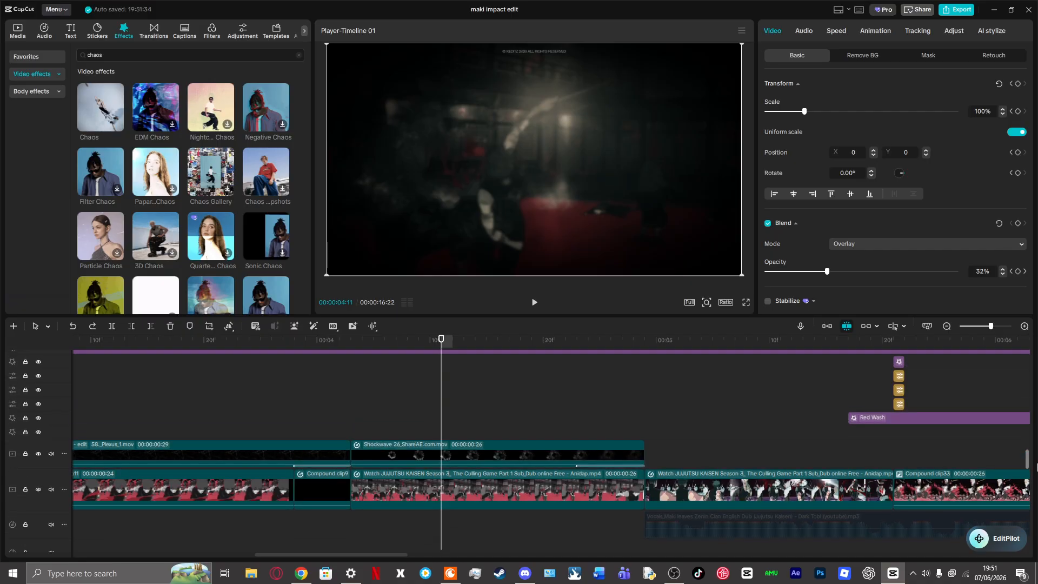
click(426, 454)
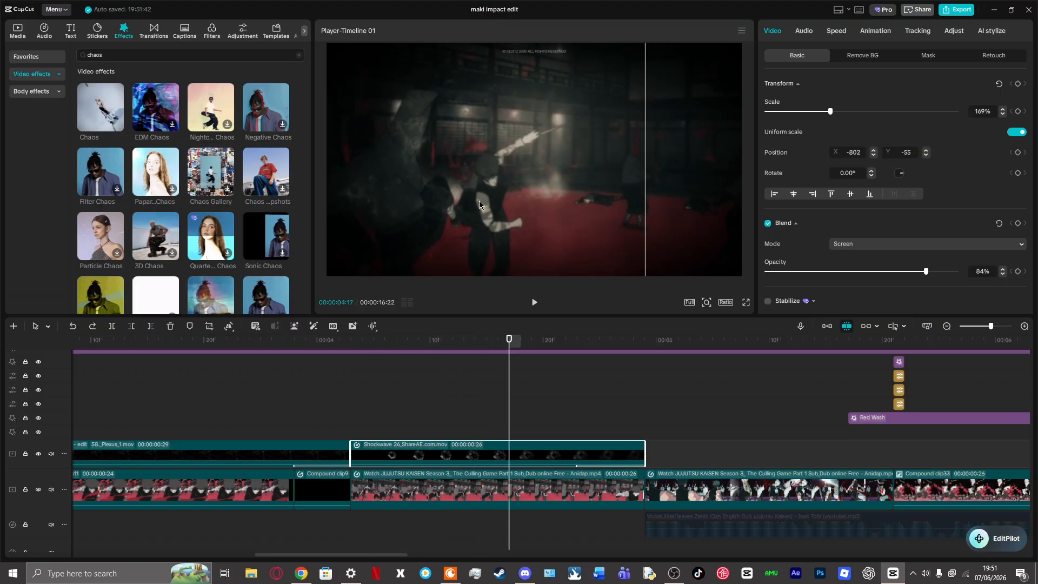
click(73, 326)
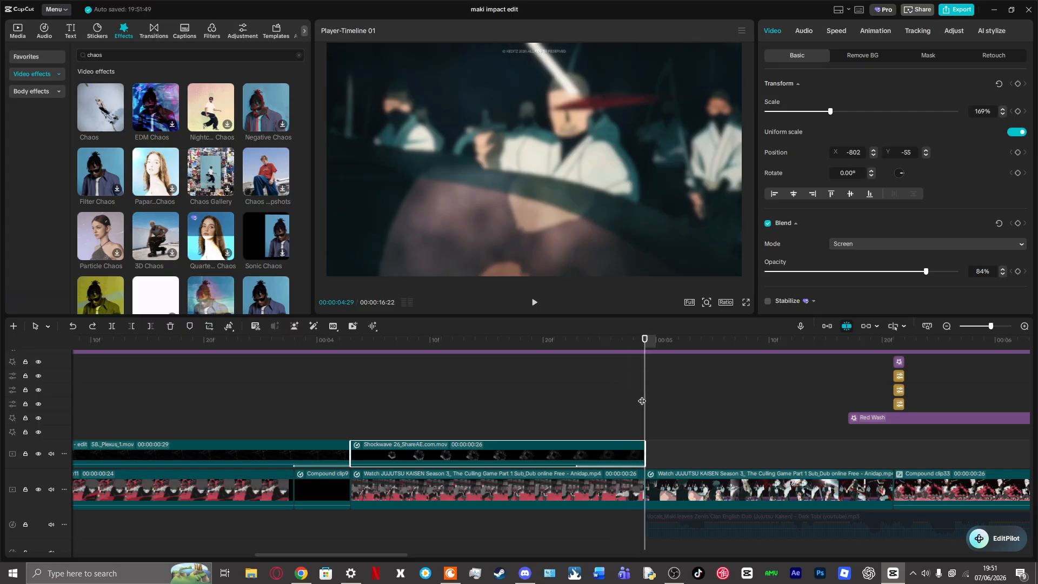
Step: Step frame by frame from 00:00:04:29 into the next JUJUTSU KAISEN clip to examine its opening motion
key(Right)
key(Right)
key(Right)
key(Right)
key(Right)
key(Right)
key(Right)
key(Right)
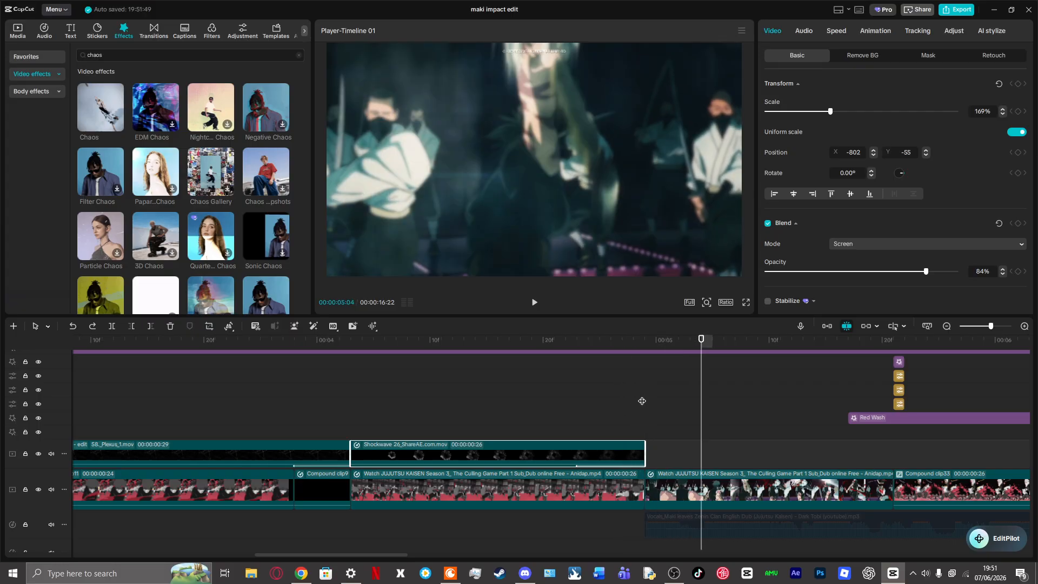
Step: Display the Custom speed curve of the JUJUTSU KAISEN clip starting at 00:00:04:29 and scrub along its fast opening
click(765, 495)
click(837, 31)
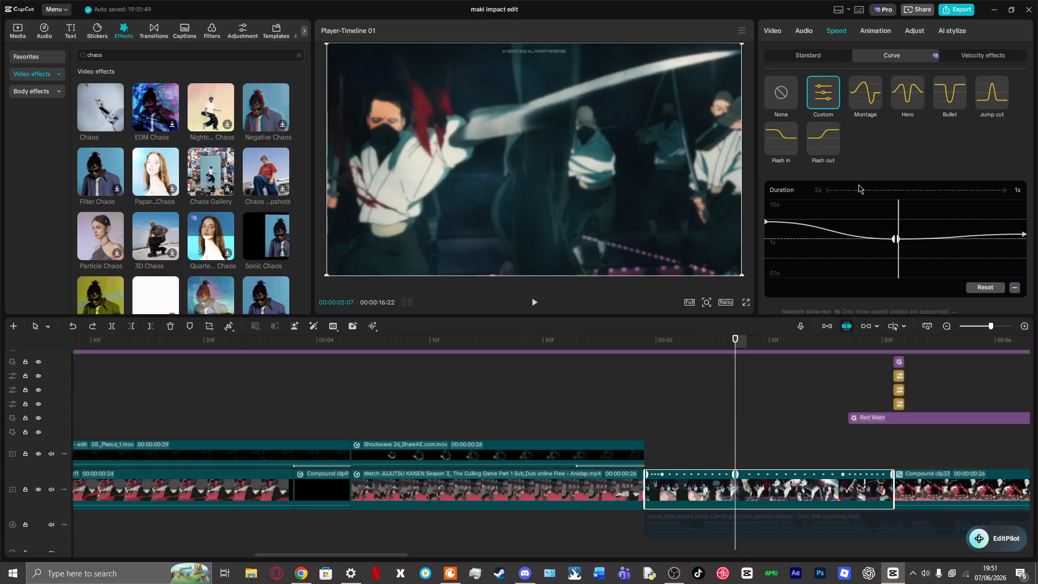
click(810, 262)
drag(811, 262, 783, 304)
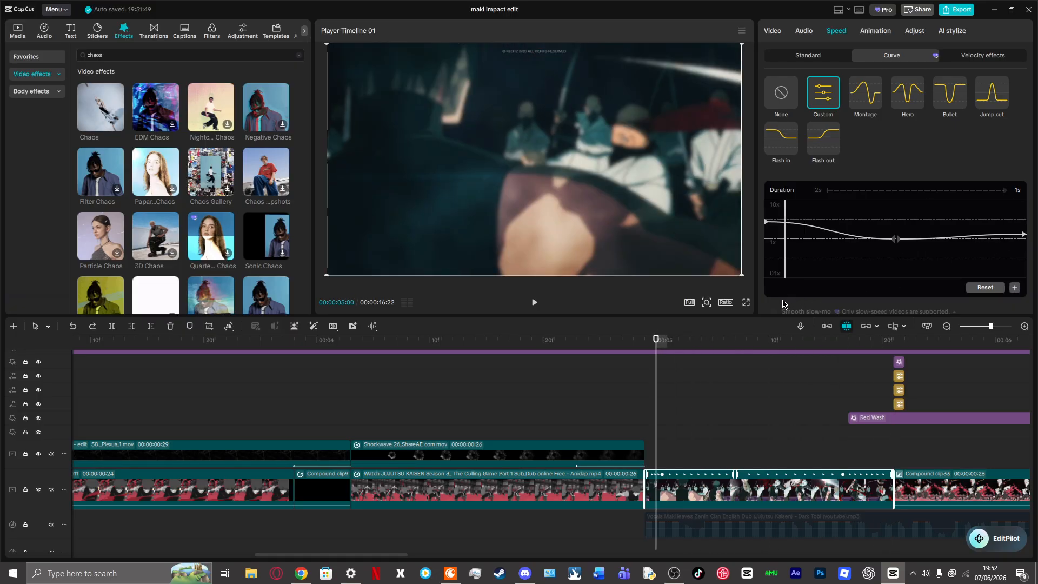
Step: Inspect the Blur effect's keyframe at the 00:00:04:29 cut and show the favourite transitions in the Transitions library
drag(1030, 452, 1007, 409)
click(701, 467)
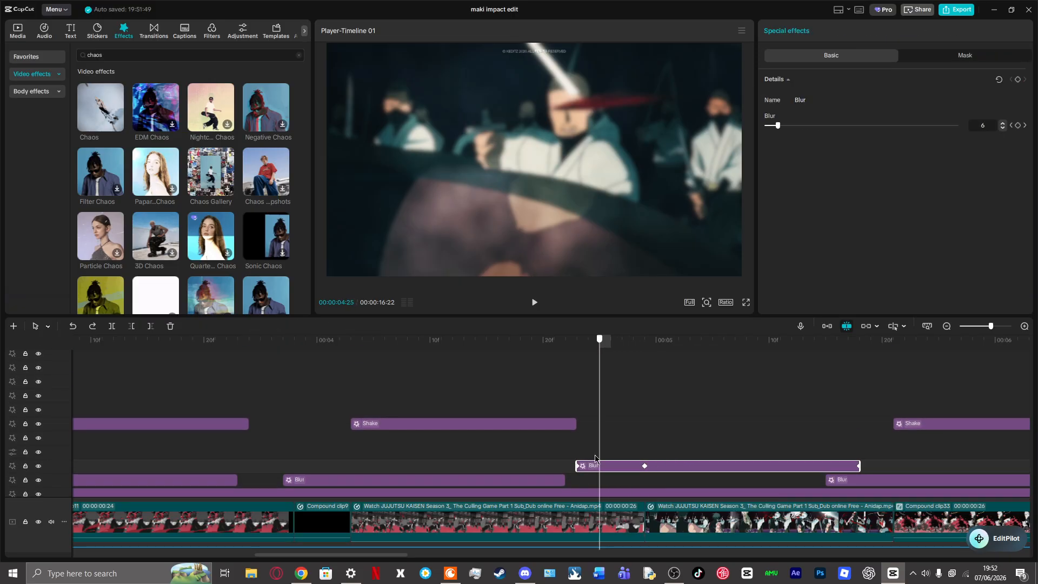
scroll(652, 453, up, 5)
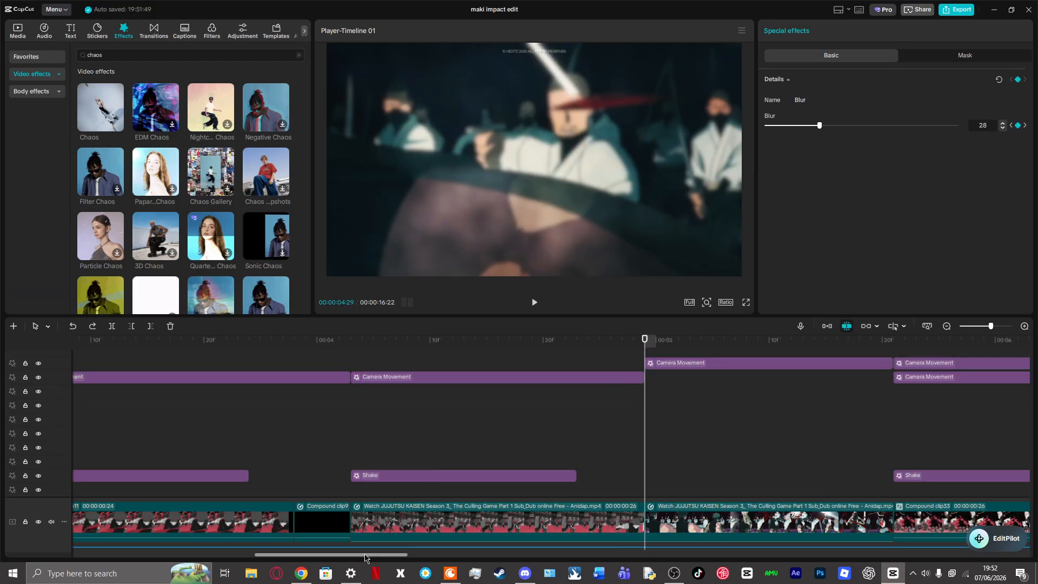
drag(365, 557, 392, 558)
scroll(453, 443, down, 3)
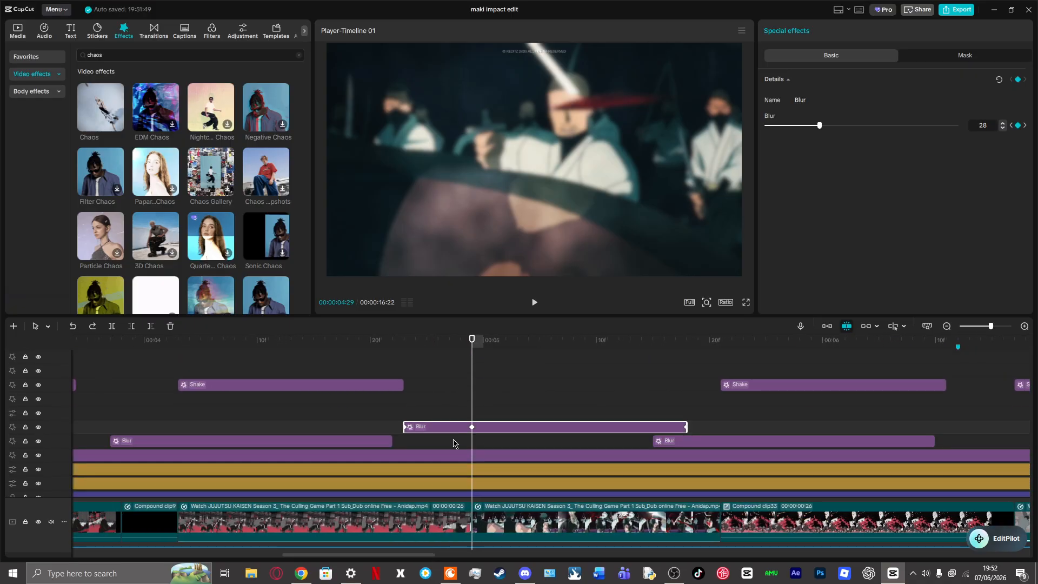
click(149, 38)
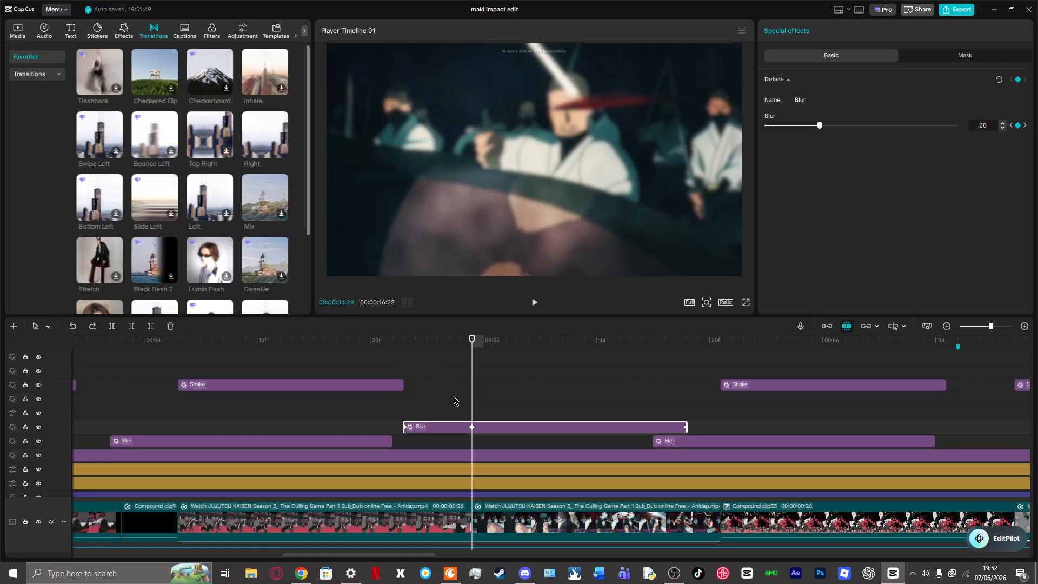
Step: Go to 00:00:04:26 and step frame by frame across the blurred cut to 00:00:05:02
drag(454, 401, 438, 417)
click(409, 417)
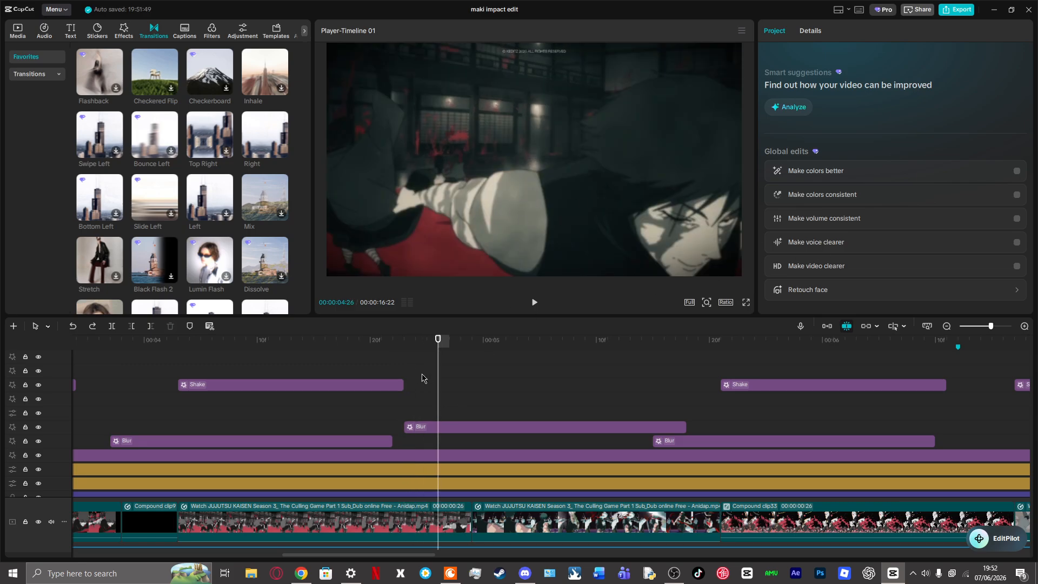
key(Right)
key(Right)
key(Right)
key(Right)
key(Right)
key(Right)
key(Right)
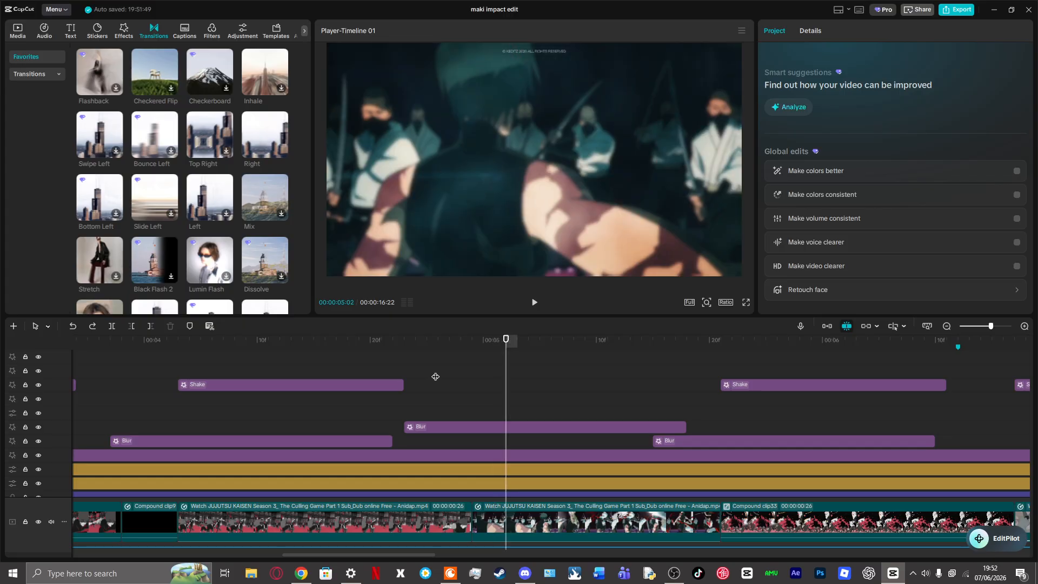
Step: Move back before the 00:00:04:29 cut and play the blurred transition repeatedly
click(407, 400)
click(534, 302)
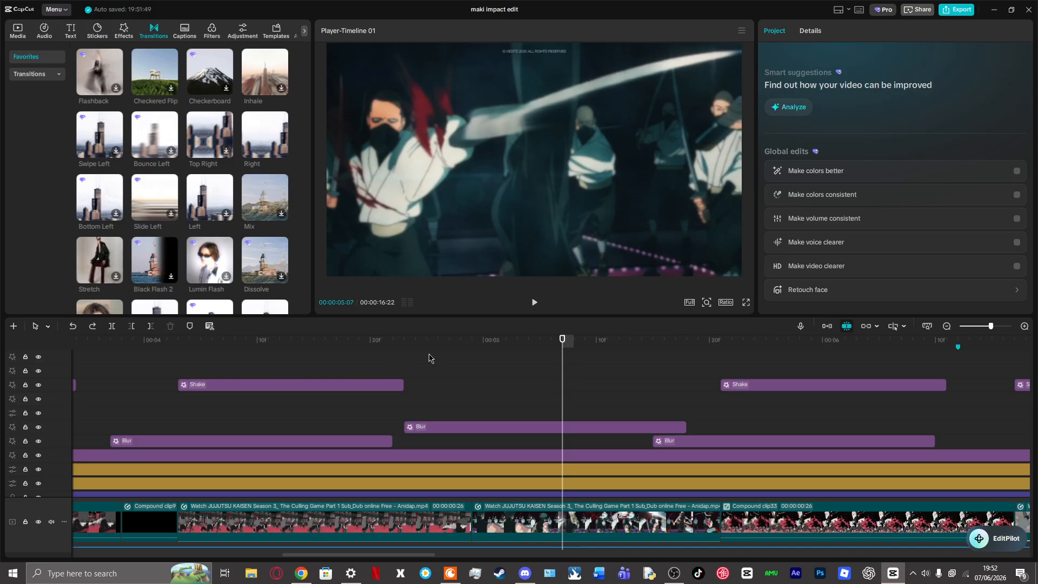
click(534, 301)
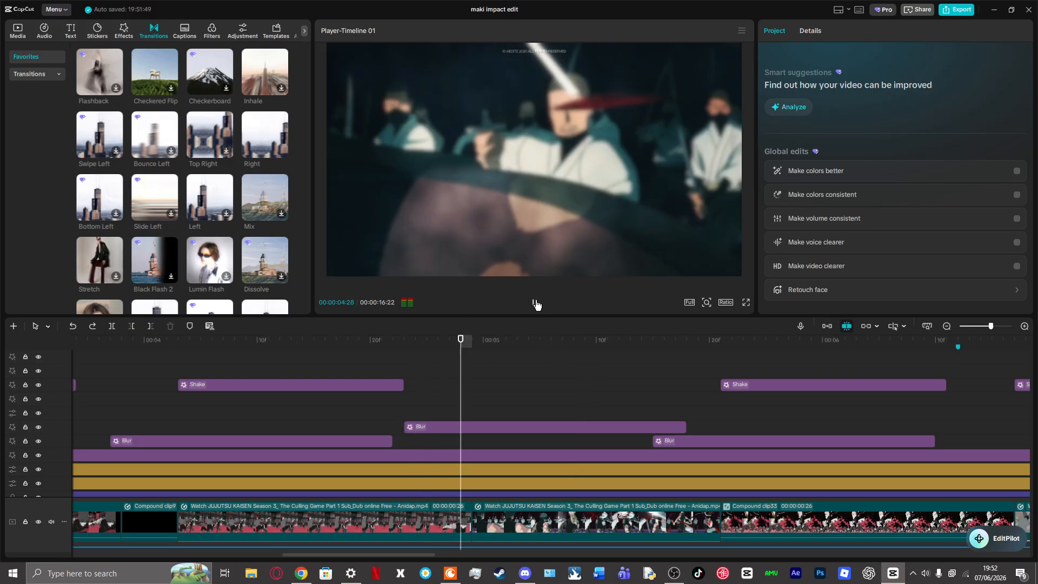
Step: Inspect the Adjust1 adjustment overlapping the start of Compound clip33 and scrub to the cut at 00:00:05:21
drag(530, 393, 693, 398)
scroll(751, 427, down, 5)
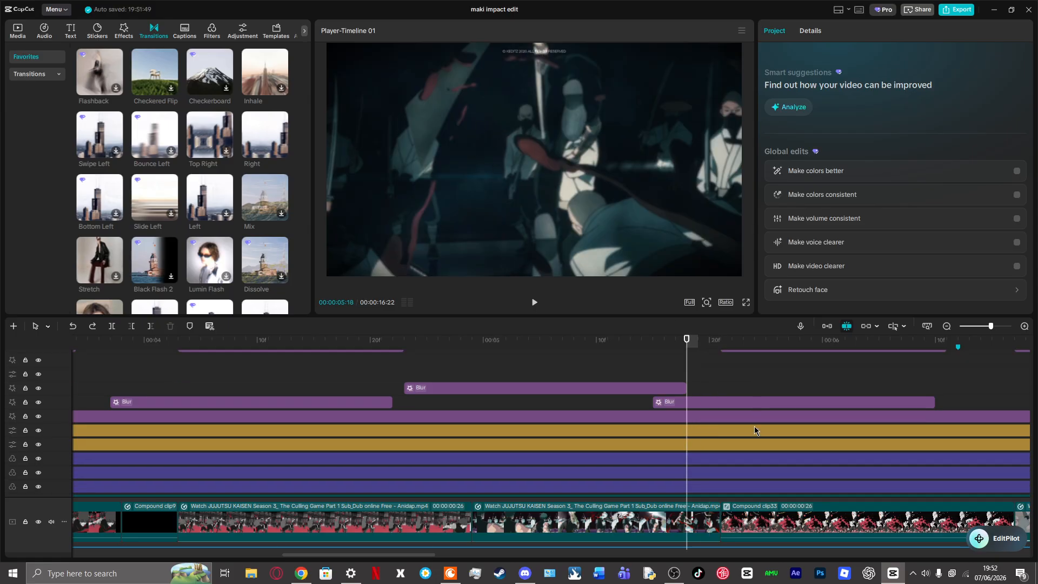
click(692, 368)
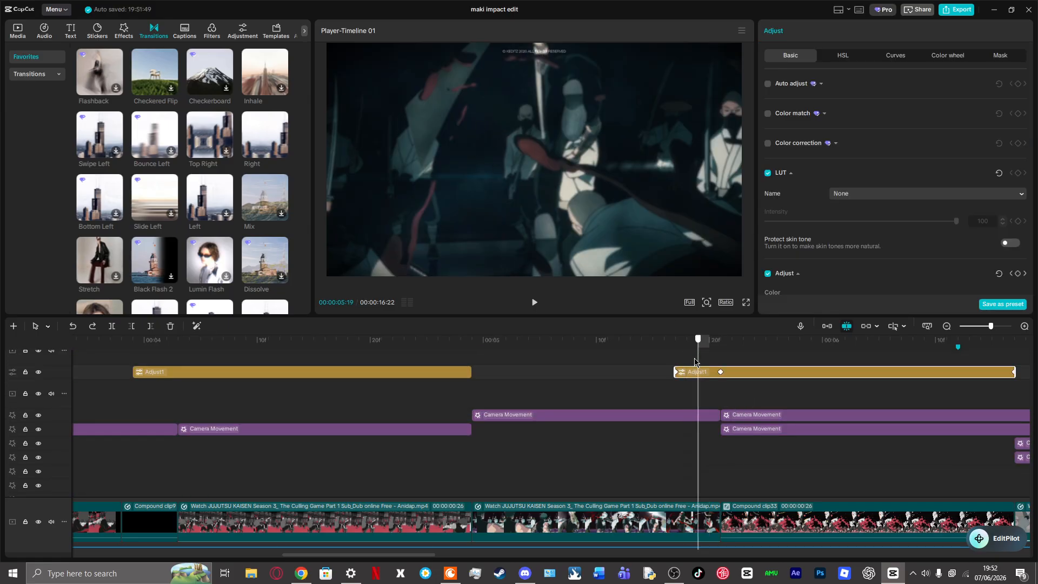
drag(695, 362, 721, 361)
Step: Highlight the two stacked Camera Movement effects above Compound clip33 and scrub through them to 00:00:06:03
click(750, 445)
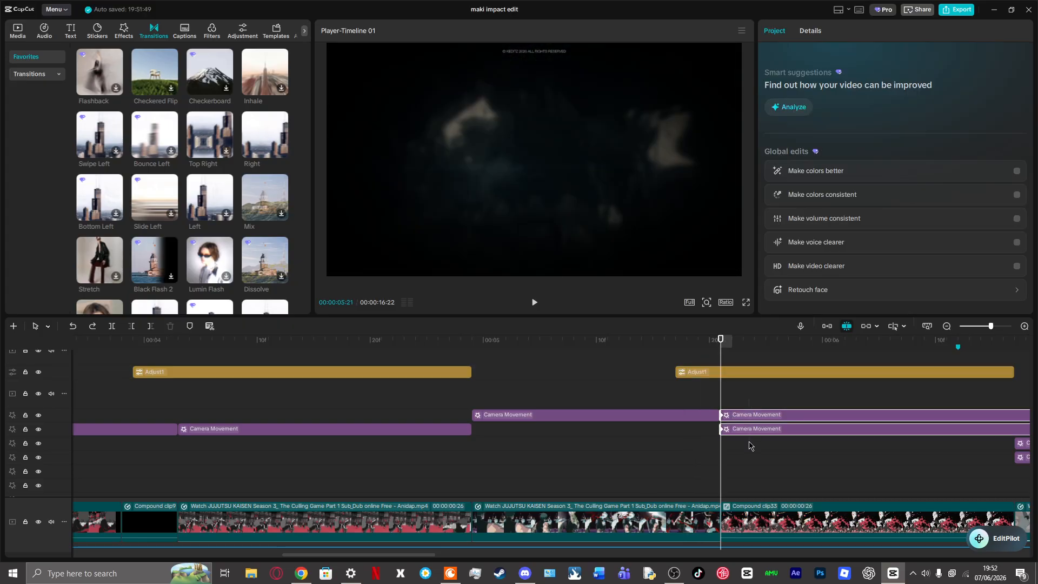
drag(750, 442, 749, 444)
click(729, 403)
drag(732, 406, 861, 400)
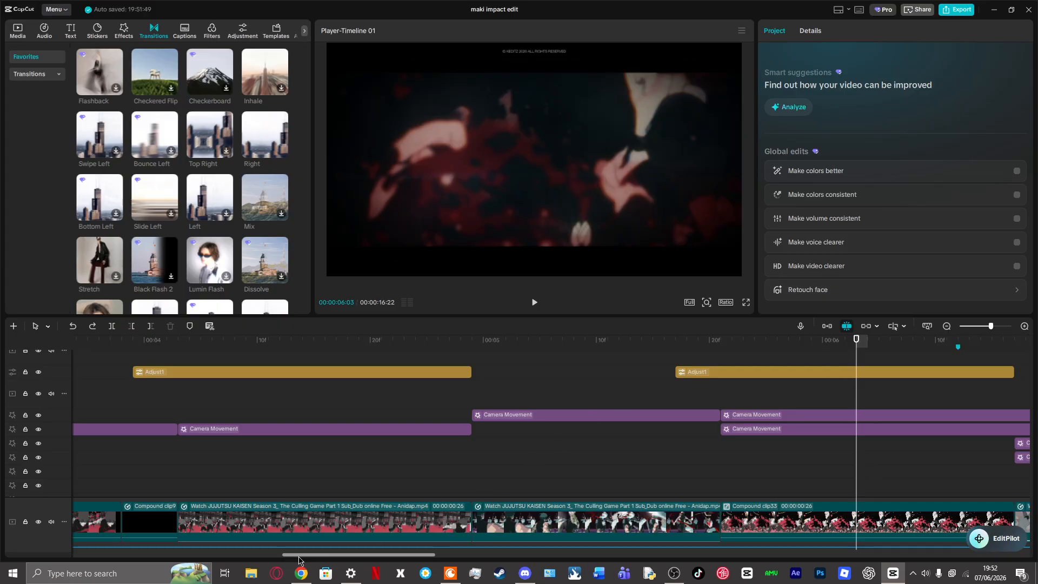
Step: Inspect the upper Camera Movement effect's keyframe values at 00:00:05:21 and scrub along the effects to 00:00:06:09
drag(299, 560, 381, 560)
click(336, 413)
click(234, 414)
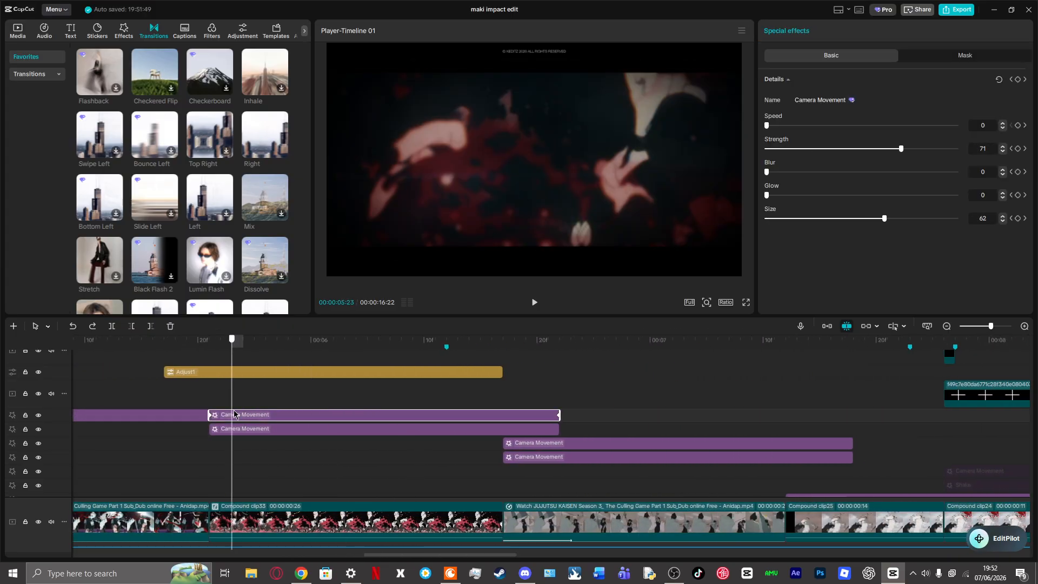
click(211, 415)
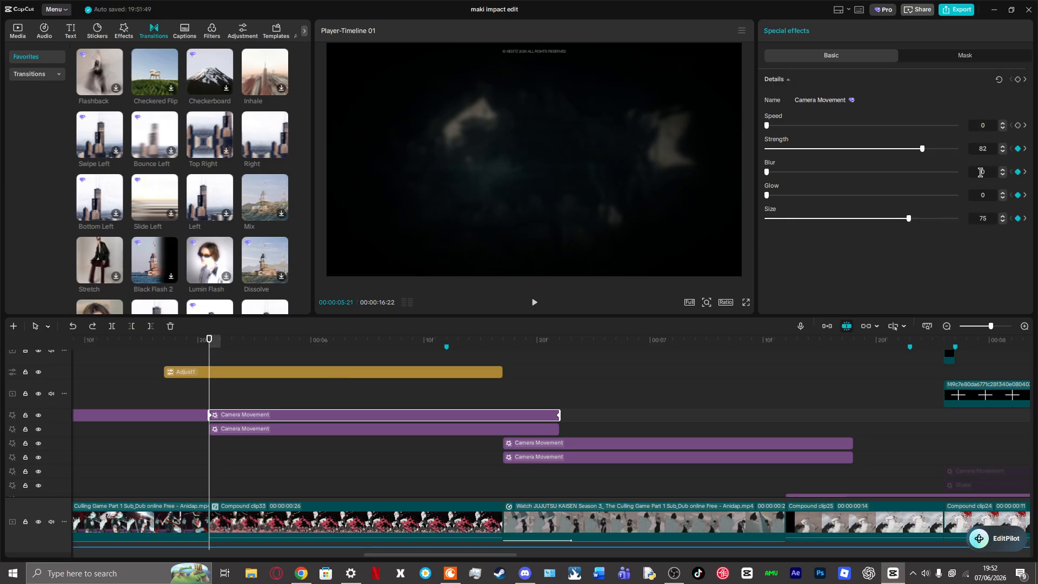
drag(212, 397, 413, 346)
click(271, 429)
Step: Show the black overlay above Compound clip33 and the Dust Settles In animation on the following JUJUTSU KAISEN clip
scroll(1027, 452, up, 3)
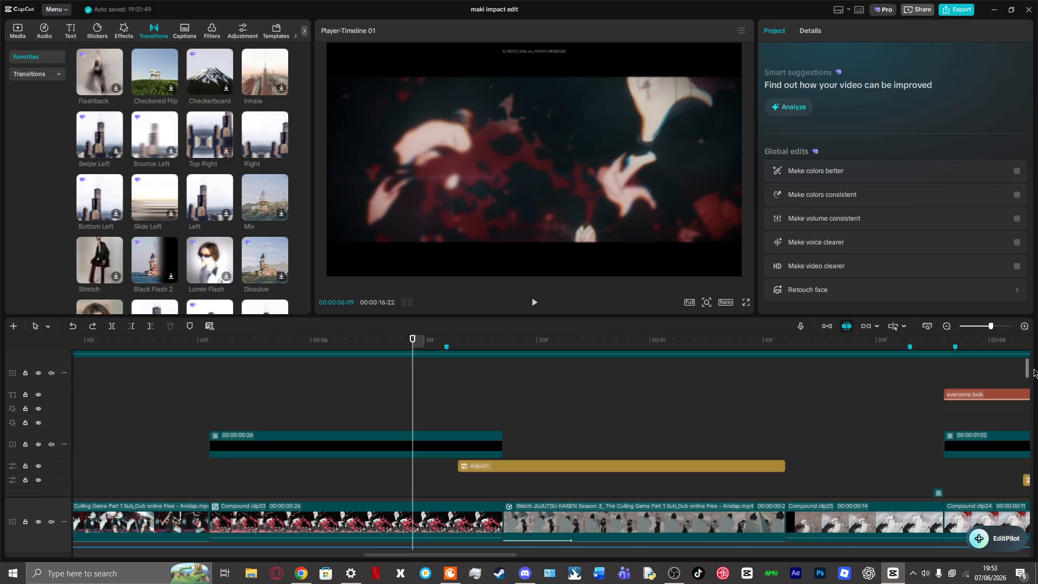
click(455, 453)
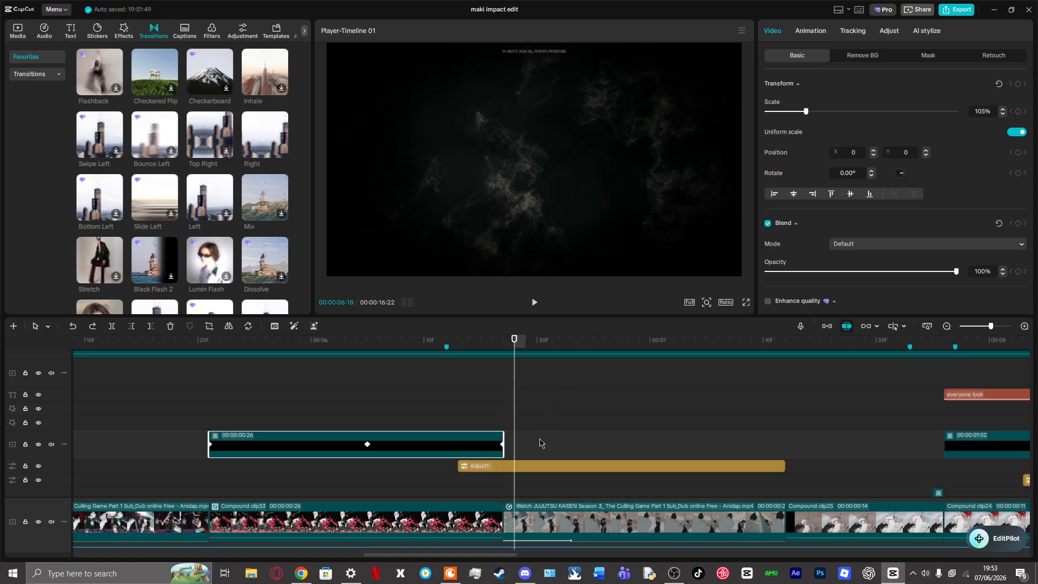
click(529, 516)
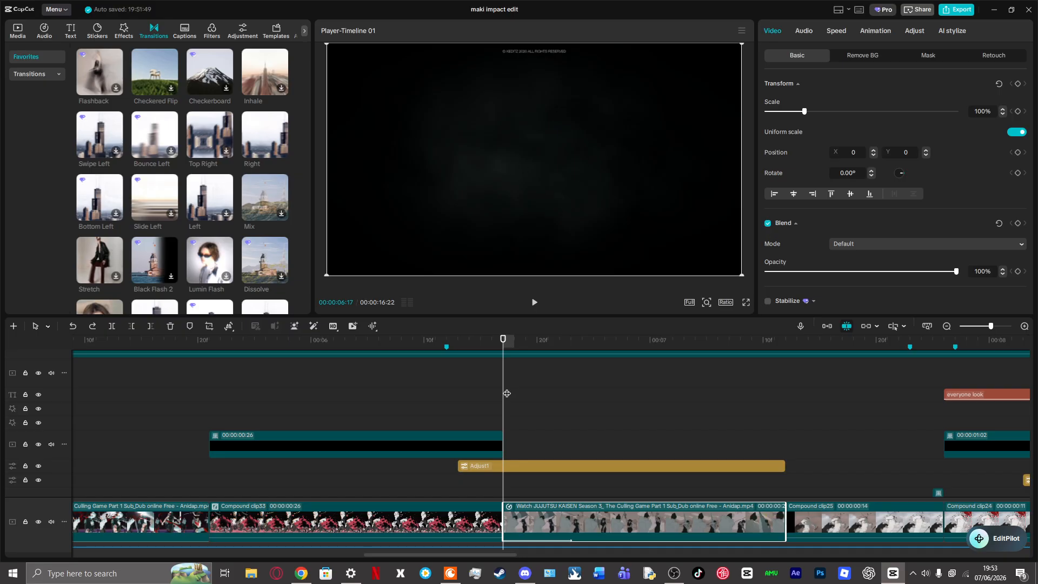
click(875, 32)
scroll(781, 267, down, 1)
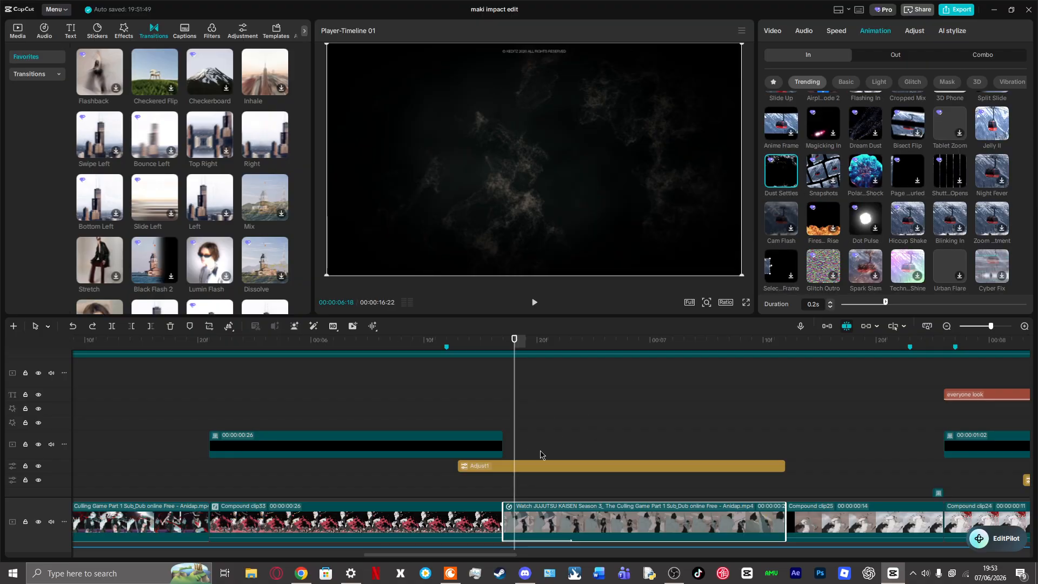
Step: Scrub the JUJUTSU KAISEN clip to its end at 00:00:07:12, select Compound clip25 and play into it
drag(513, 424, 831, 375)
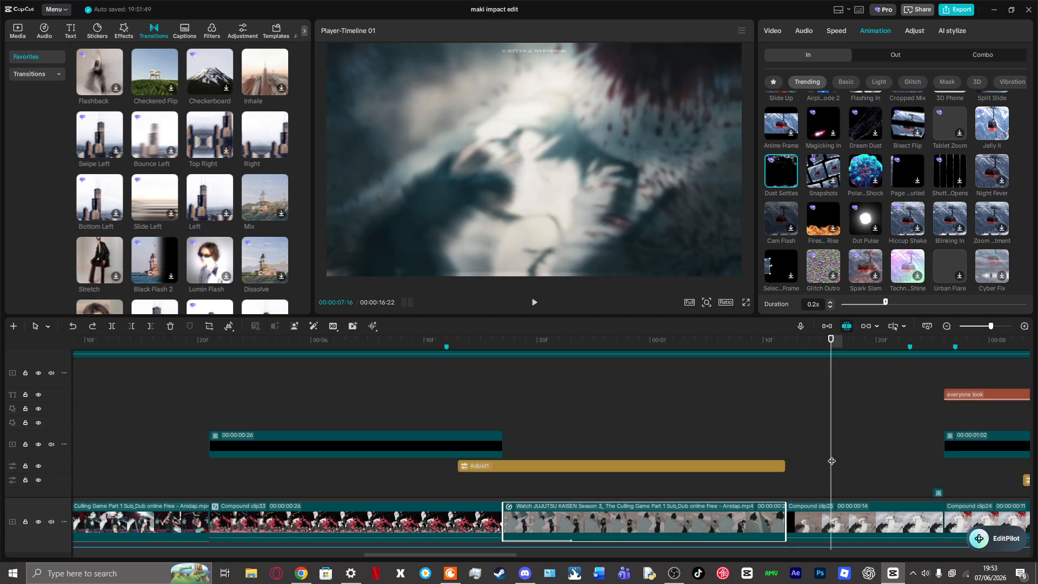
drag(794, 464, 785, 434)
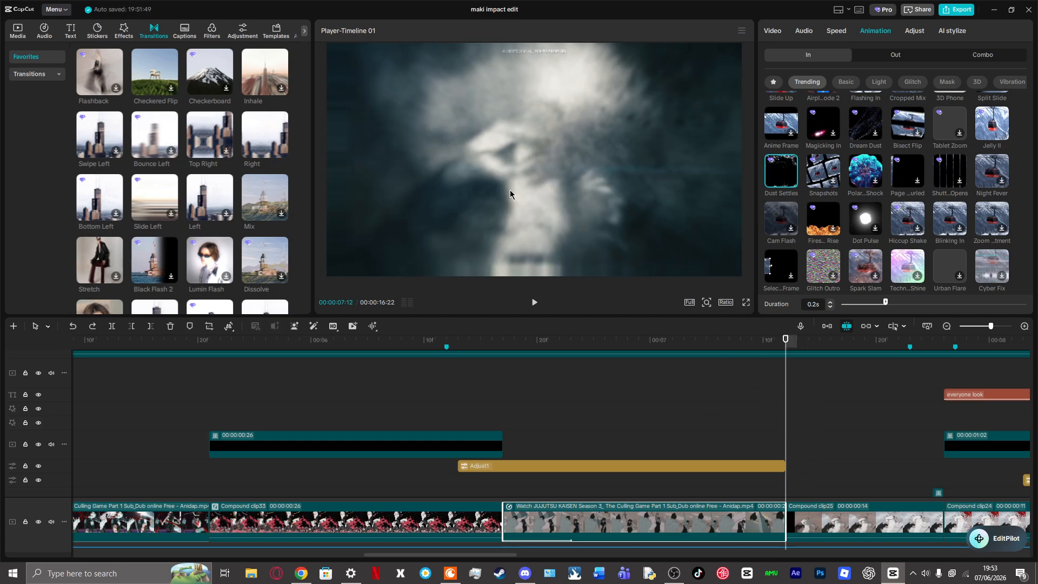
click(812, 519)
key(space)
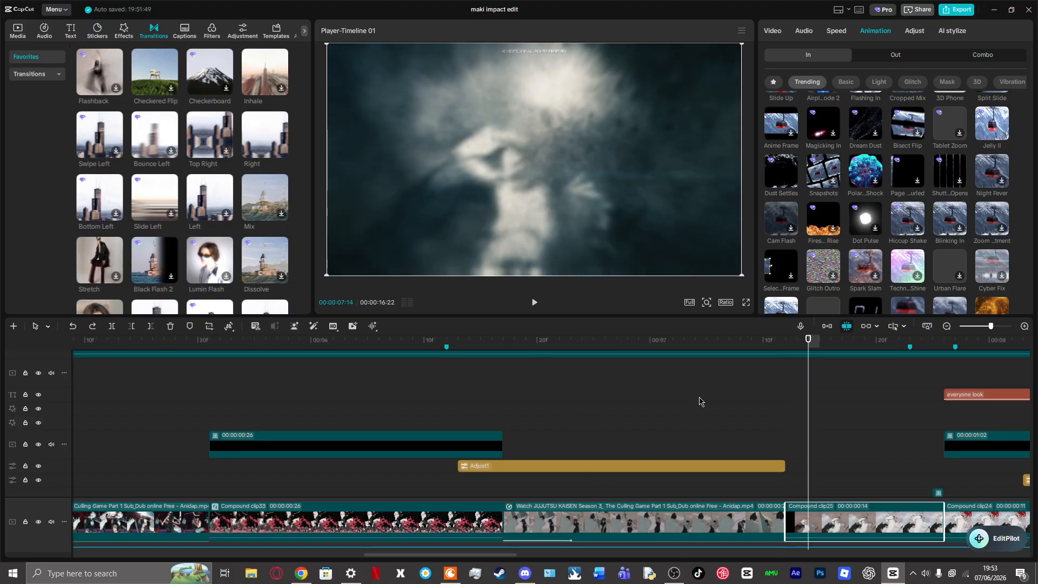
key(space)
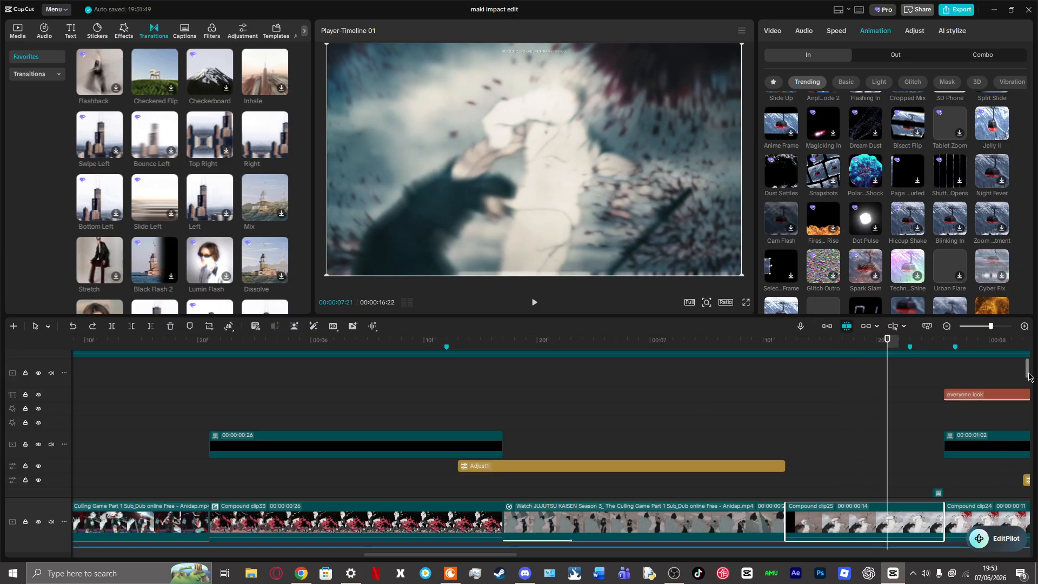
Step: Inspect the Blur effect's keyframe at the 00:00:07:12 cut into Compound clip25
drag(1029, 377, 1034, 401)
click(802, 398)
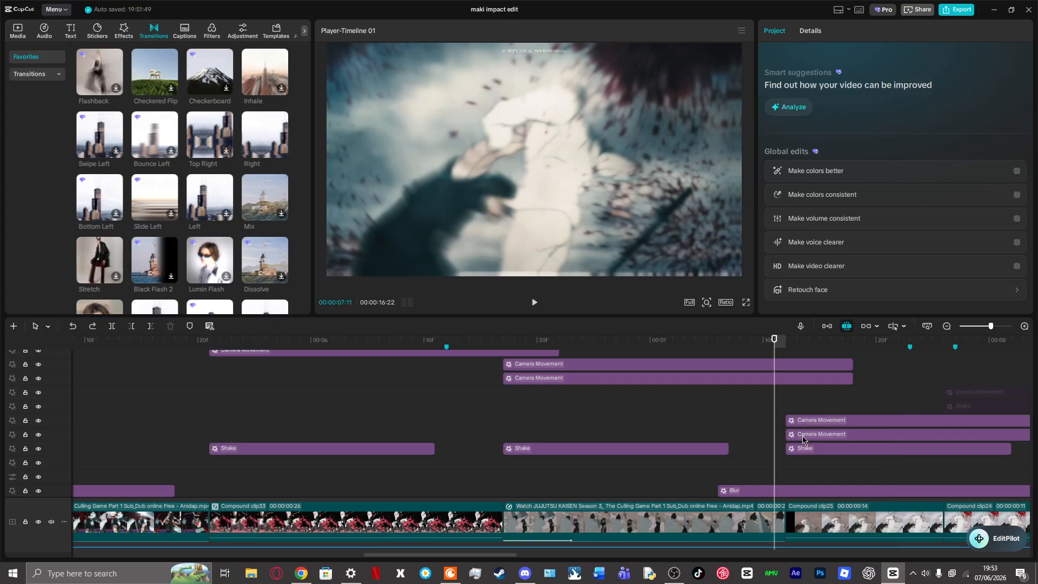
click(785, 489)
scroll(786, 476, down, 5)
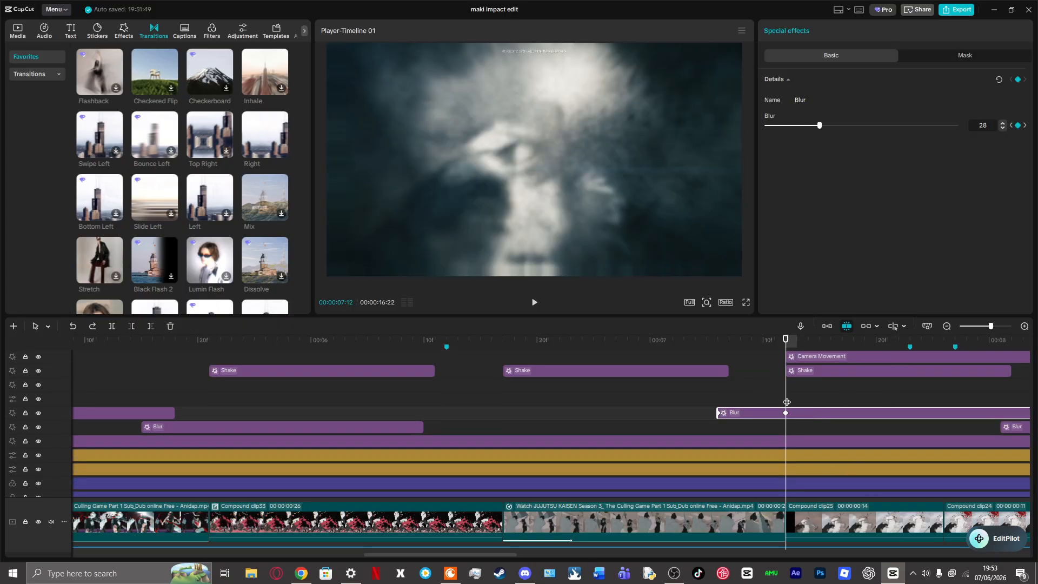
Step: Open Compound clip25 and inspect the Particle Blur 2 effect and its keyframe at 00:00:00:16
double_click(844, 516)
click(216, 422)
click(235, 409)
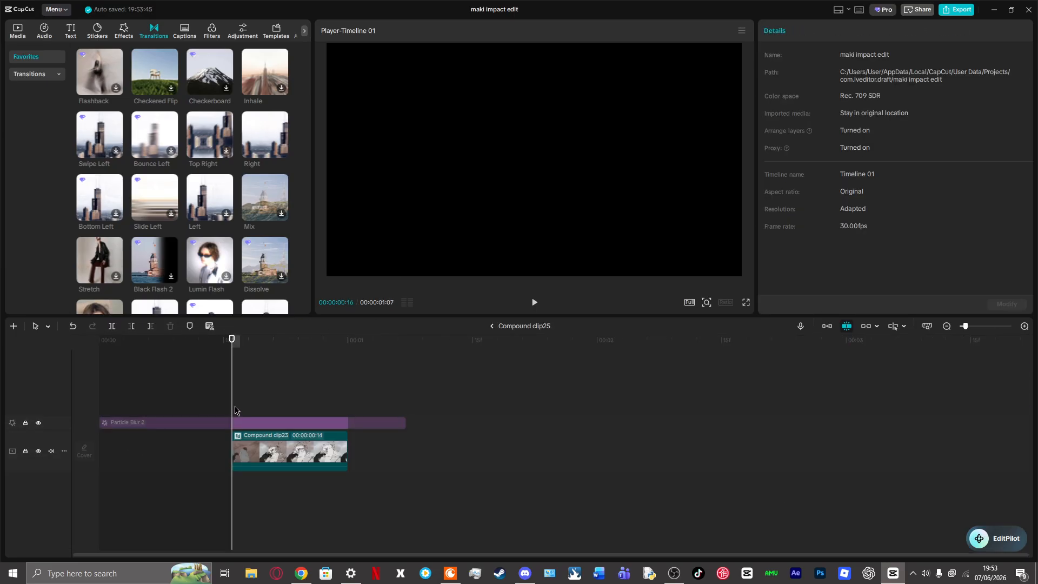
click(236, 424)
mouse_move(233, 412)
mouse_down()
mouse_move(296, 414)
mouse_move(246, 416)
mouse_up()
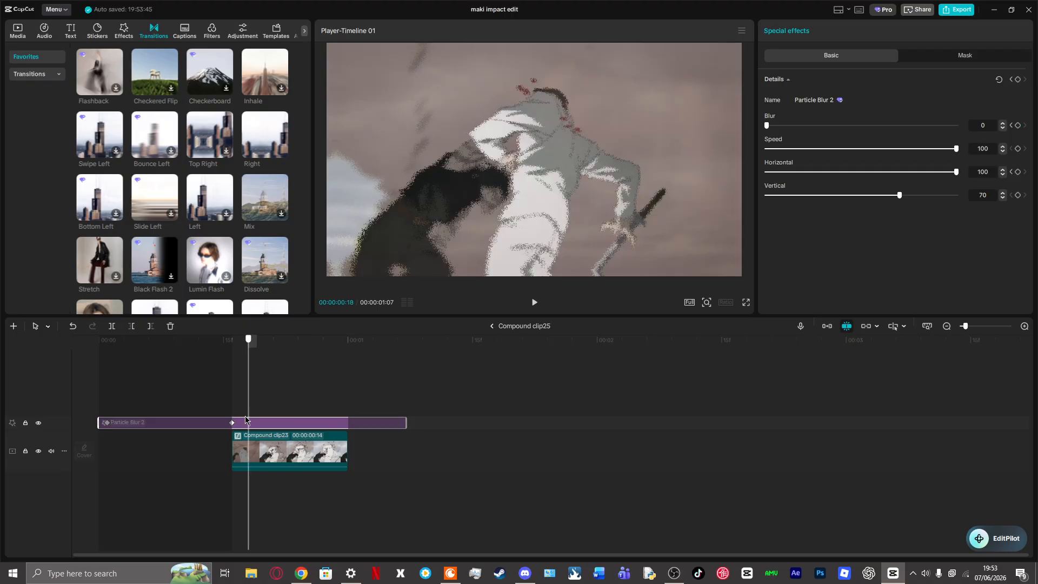
click(233, 422)
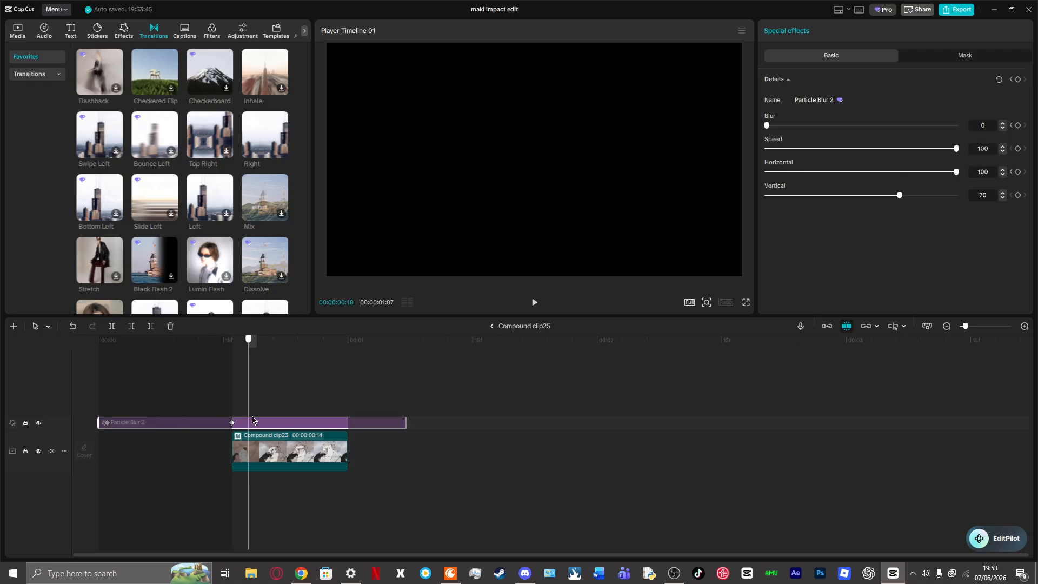
Step: Try shifting the Particle Blur 2 effect along the timeline, undo the move and return to the main timeline
drag(275, 423, 375, 423)
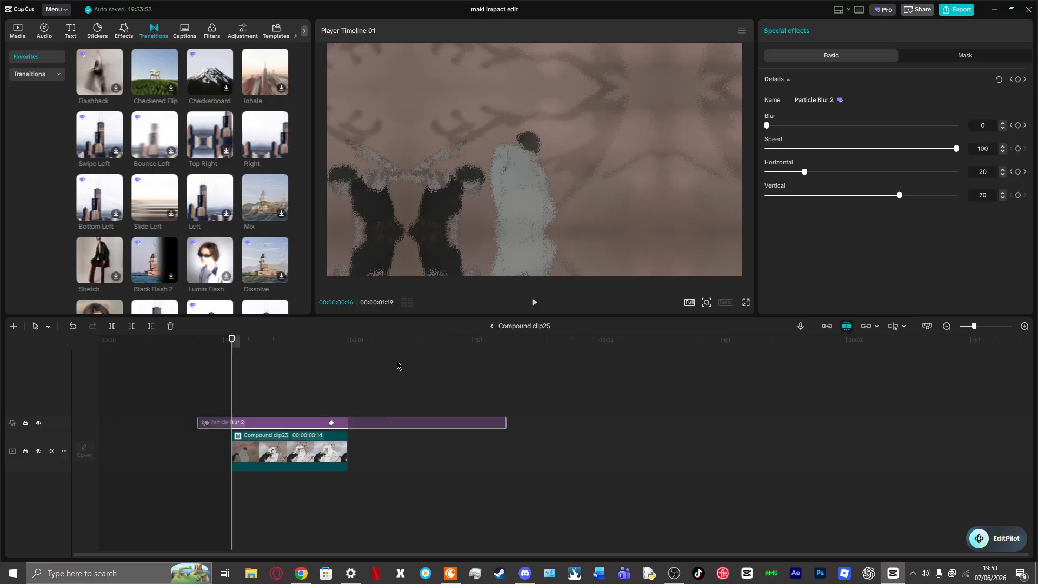
click(73, 326)
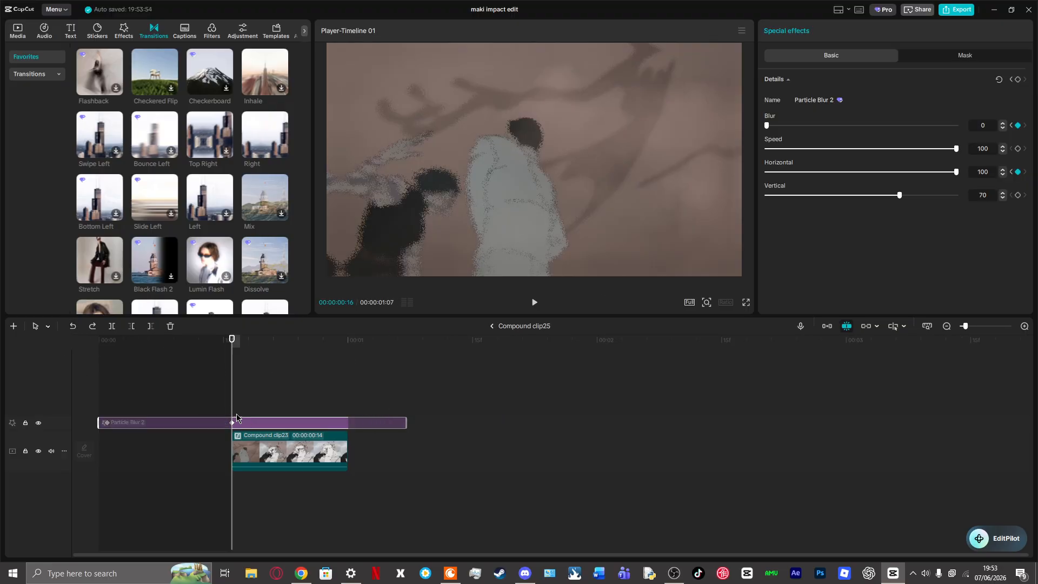
key(Right)
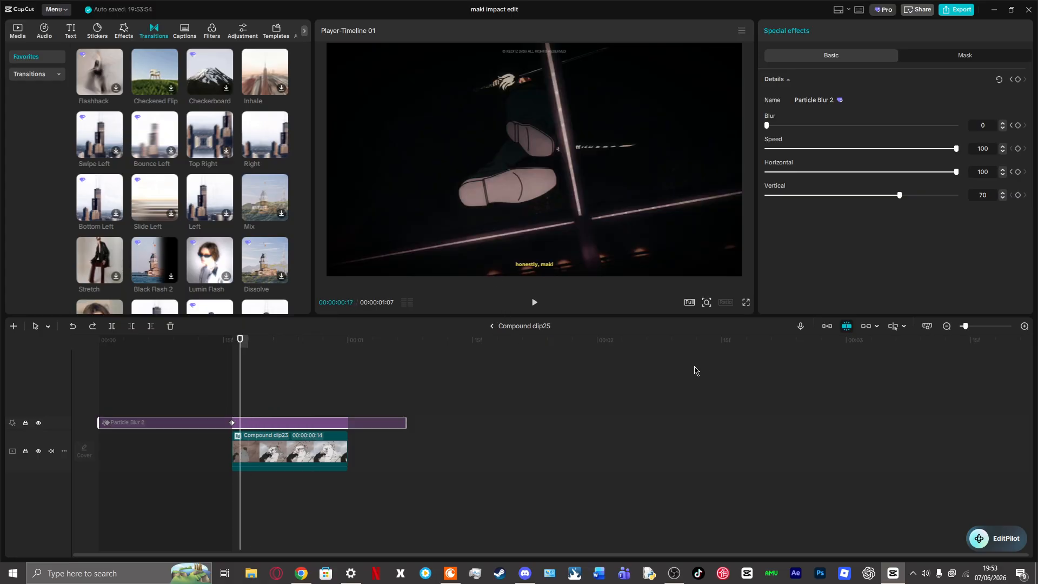
double_click(743, 417)
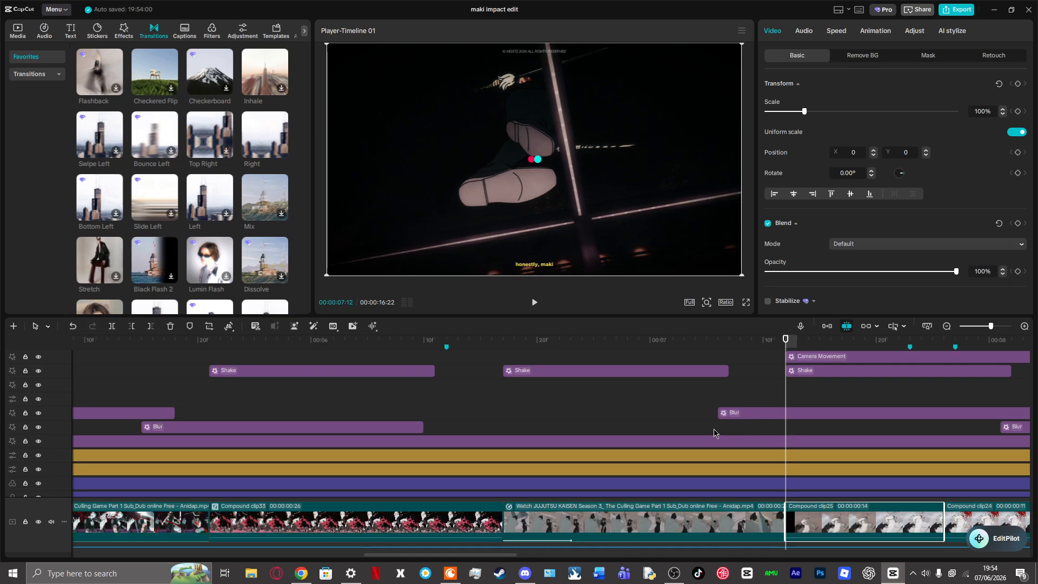
Step: Scrub across the 00:00:07:12 cut and briefly play the opening of Compound clip25
drag(780, 392, 795, 396)
key(space)
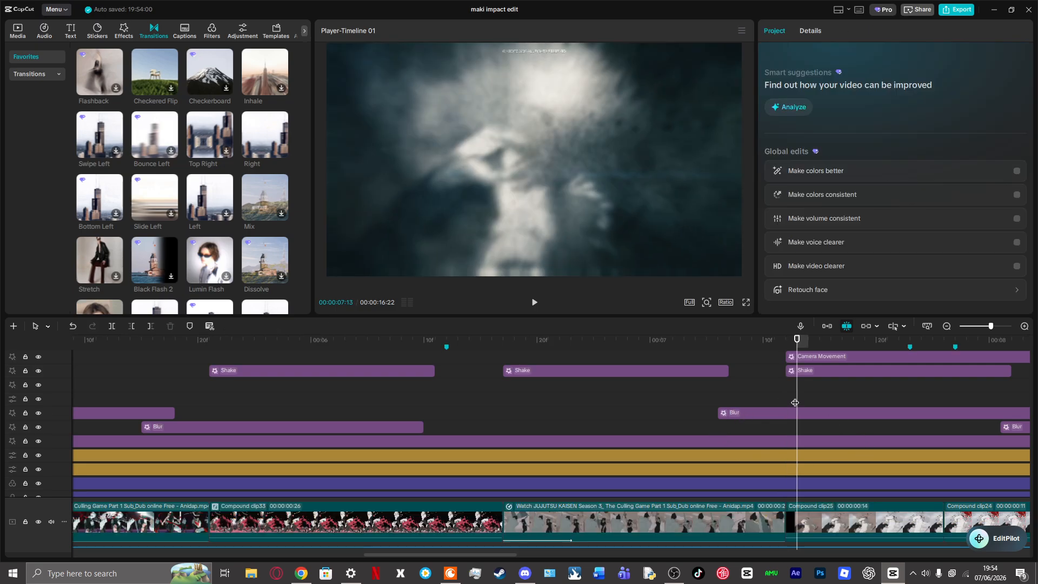
key(space)
Step: Look through the layer stack above Compound clip25 for the short effect and adjustment clips at its start
scroll(562, 413, up, 1)
click(551, 413)
scroll(570, 415, up, 5)
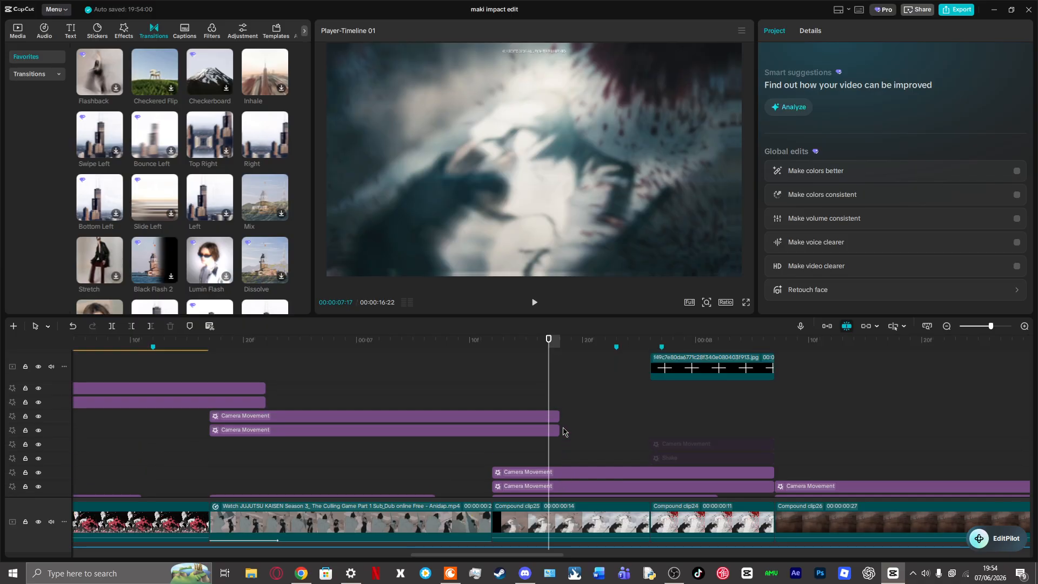
scroll(565, 454, down, 3)
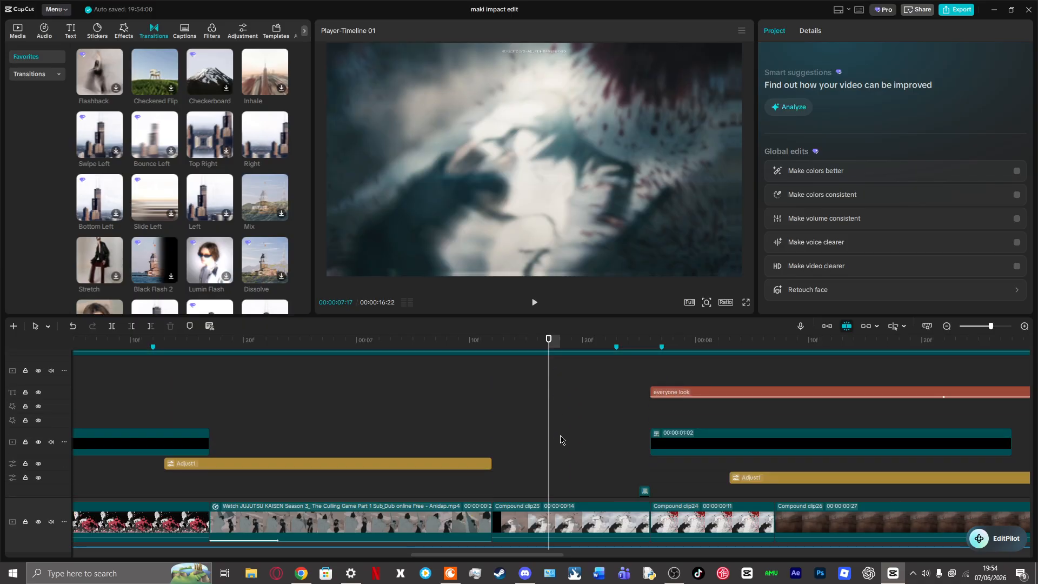
scroll(1021, 378, down, 6)
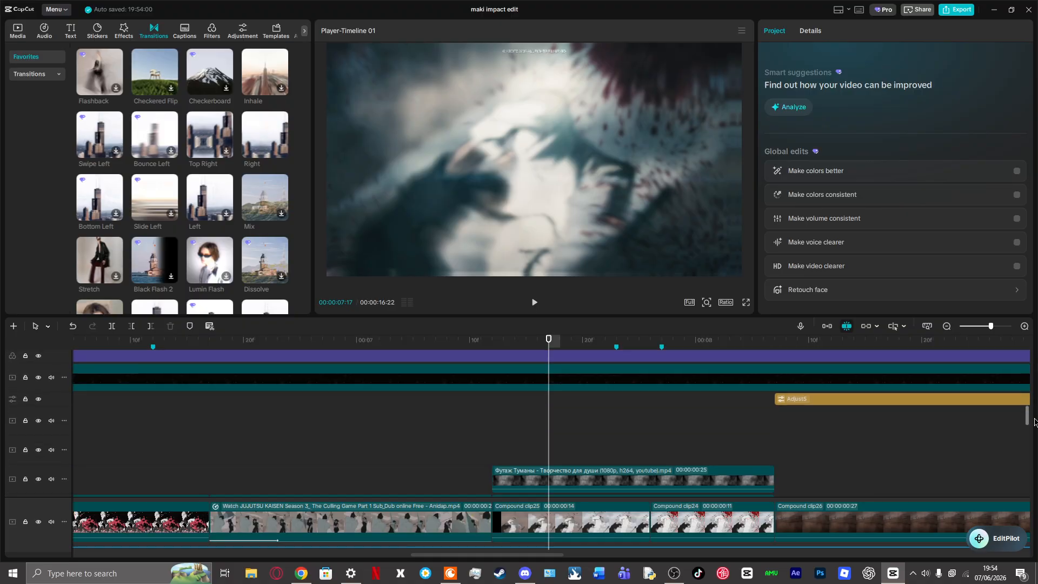
drag(1036, 433, 1036, 442)
drag(1036, 453, 1036, 437)
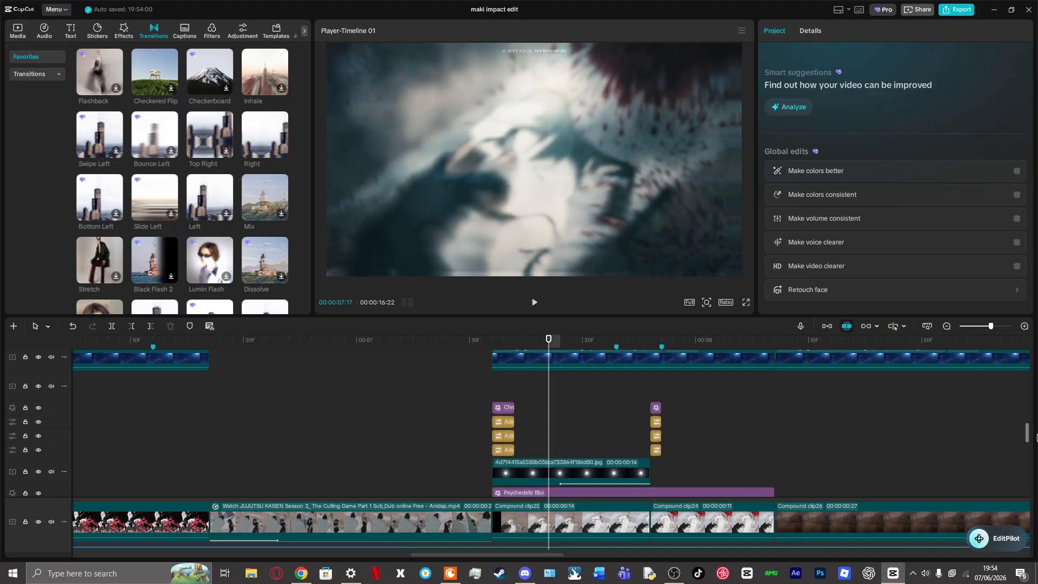
Step: Delete the Chrome Blur effect and three short adjustments at 00:00:07:12 together to compare the frame, and undo the deletion
drag(544, 435, 500, 403)
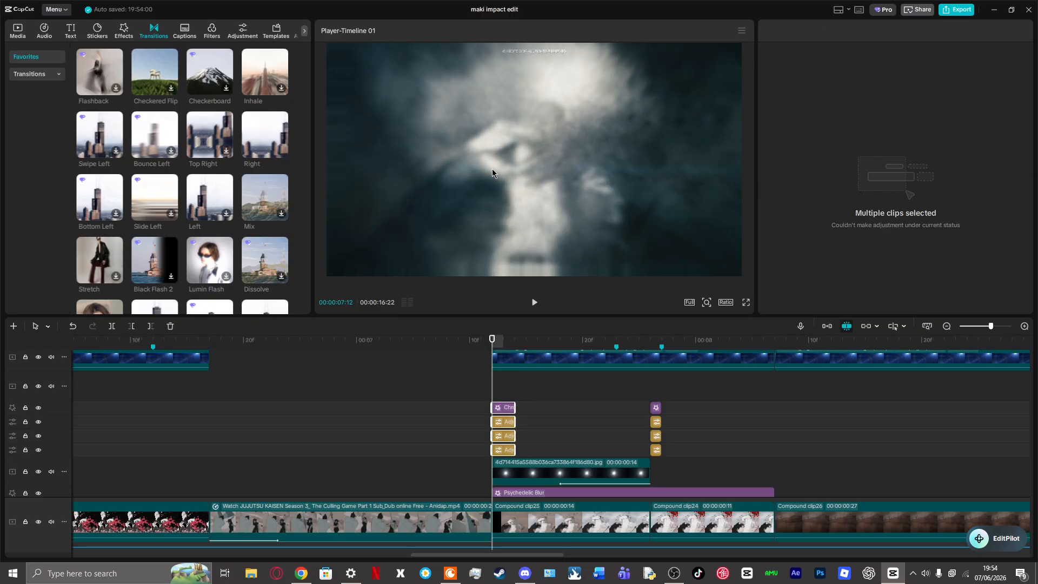
key(Delete)
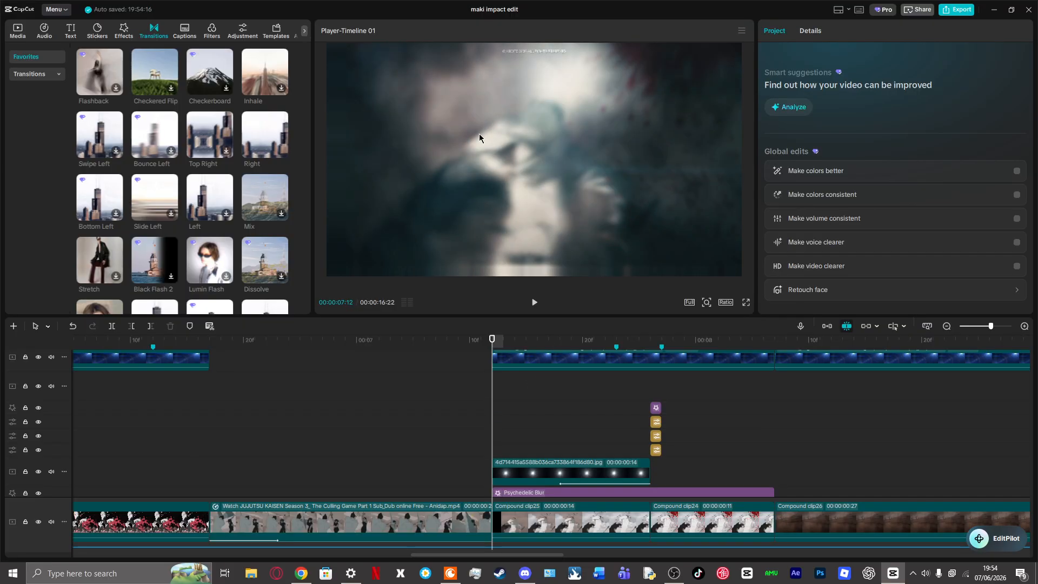
click(72, 326)
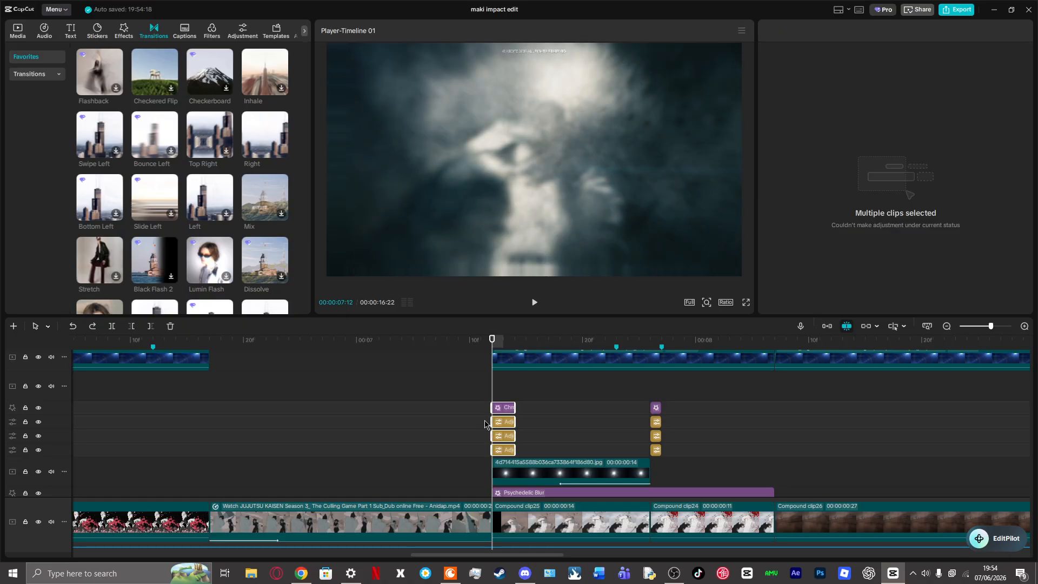
Step: Delete only the Chrome Blur effect at the start of Compound clip25 to compare the frame, and undo the deletion
click(505, 408)
key(Delete)
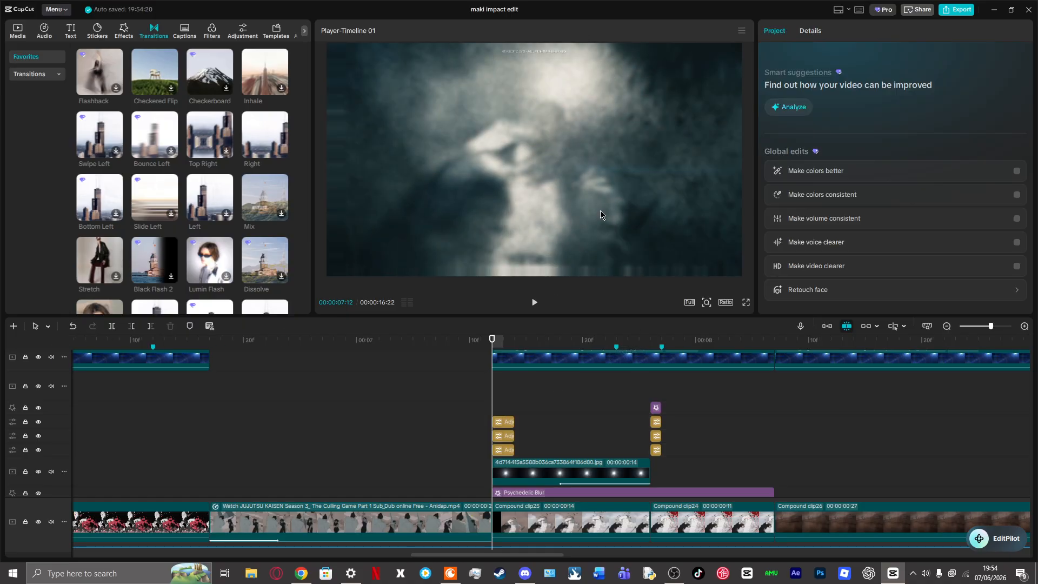
click(73, 326)
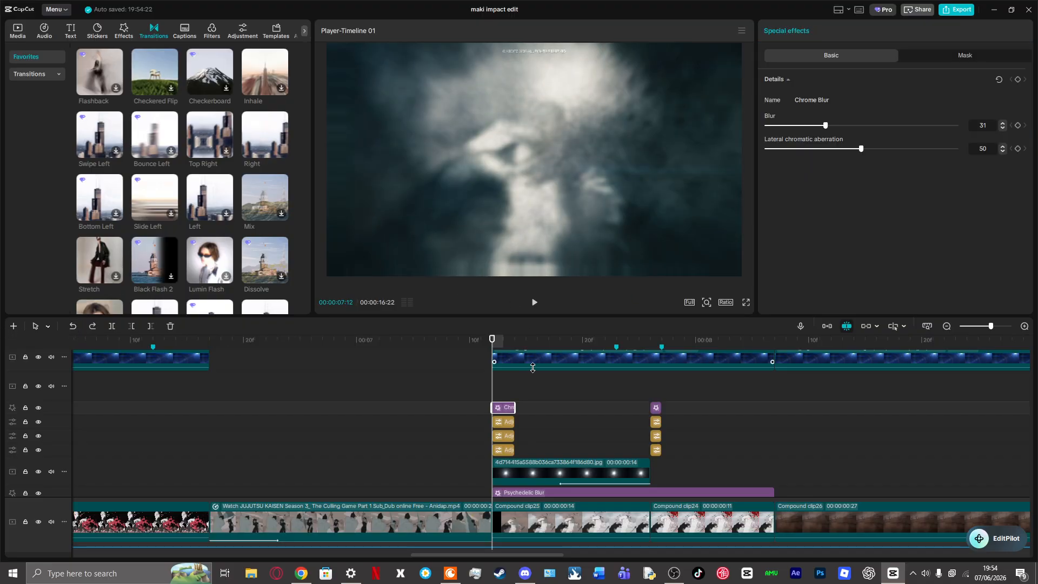
Step: Delete only the three short adjustments below the Chrome Blur effect to compare the frame, and undo the deletion
drag(541, 451, 508, 417)
key(Delete)
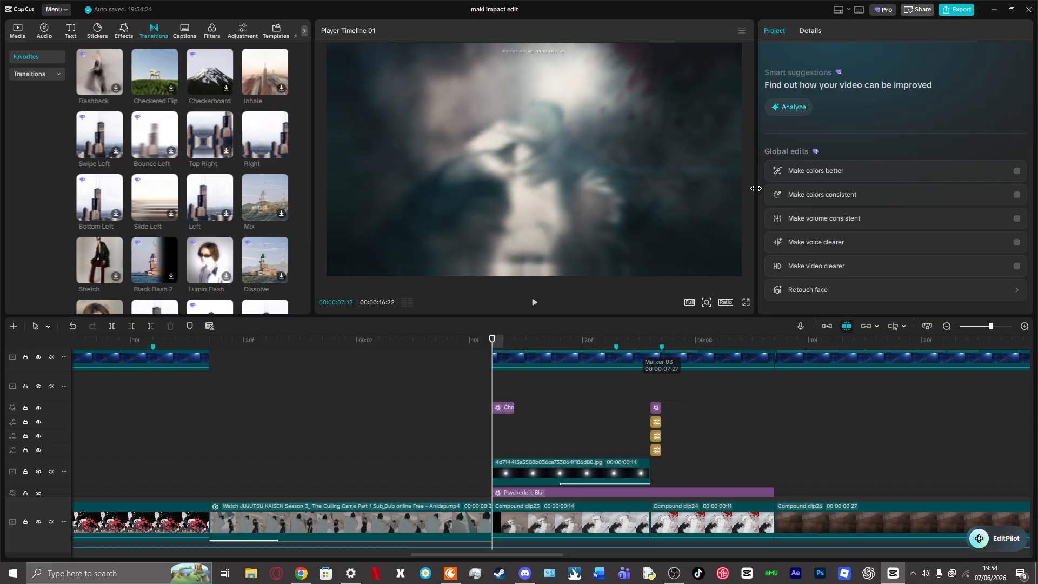
click(72, 328)
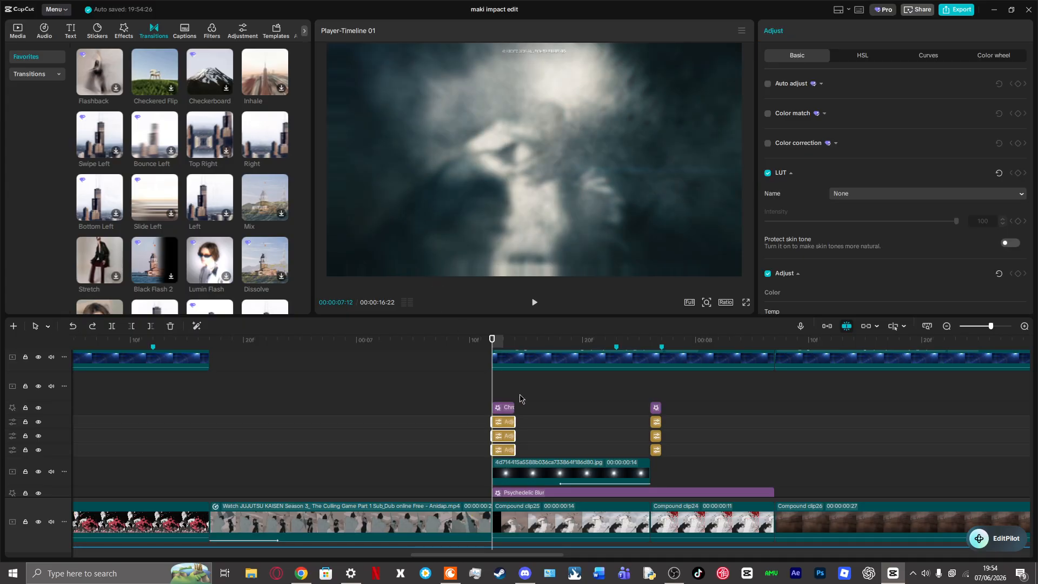
Step: Delete the short effect and three short adjustments at 00:00:07:26 together to compare the frame, and undo the deletion
click(548, 423)
click(638, 435)
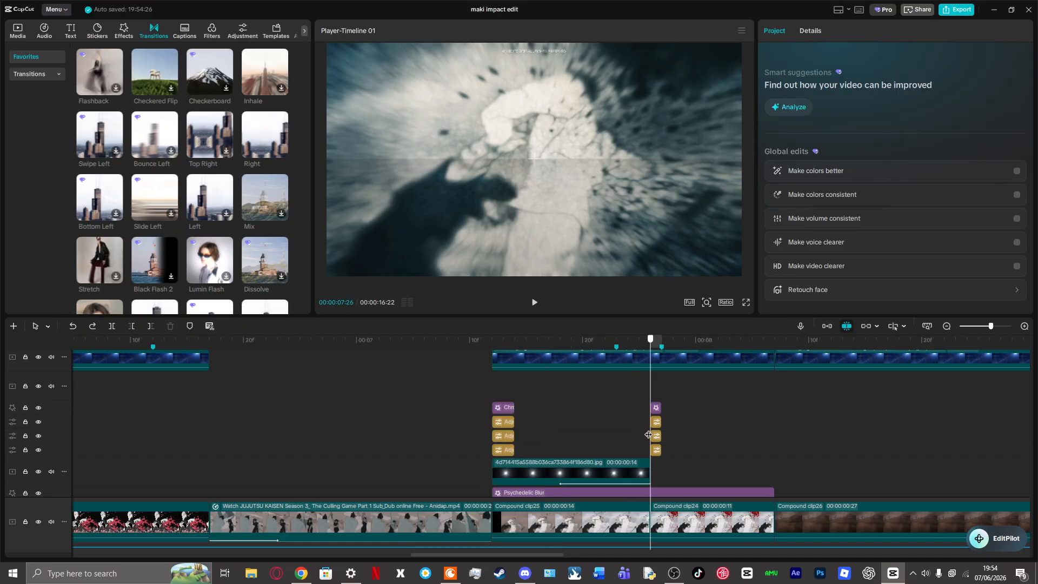
click(649, 378)
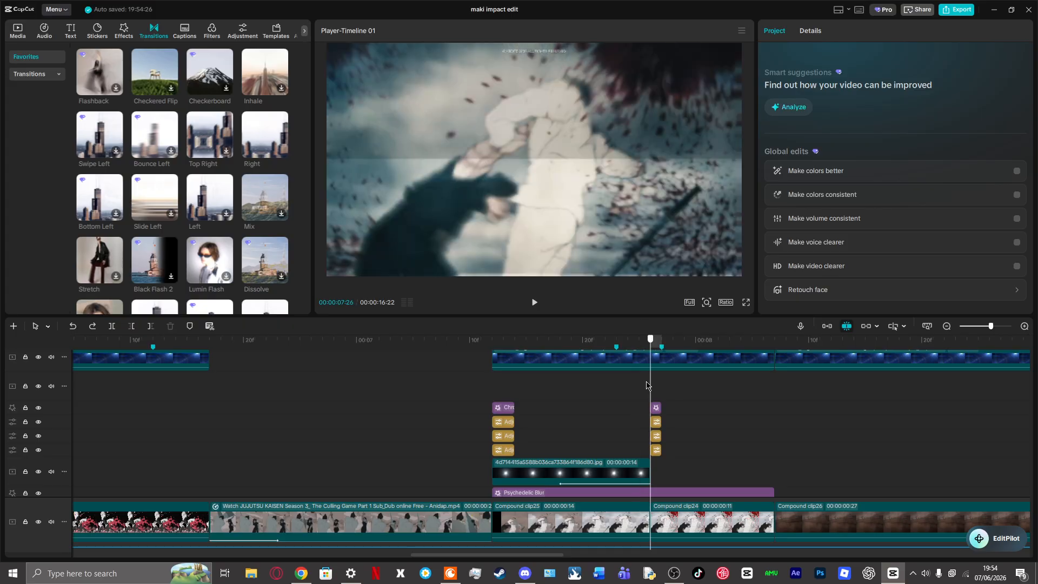
drag(686, 453, 644, 403)
key(Delete)
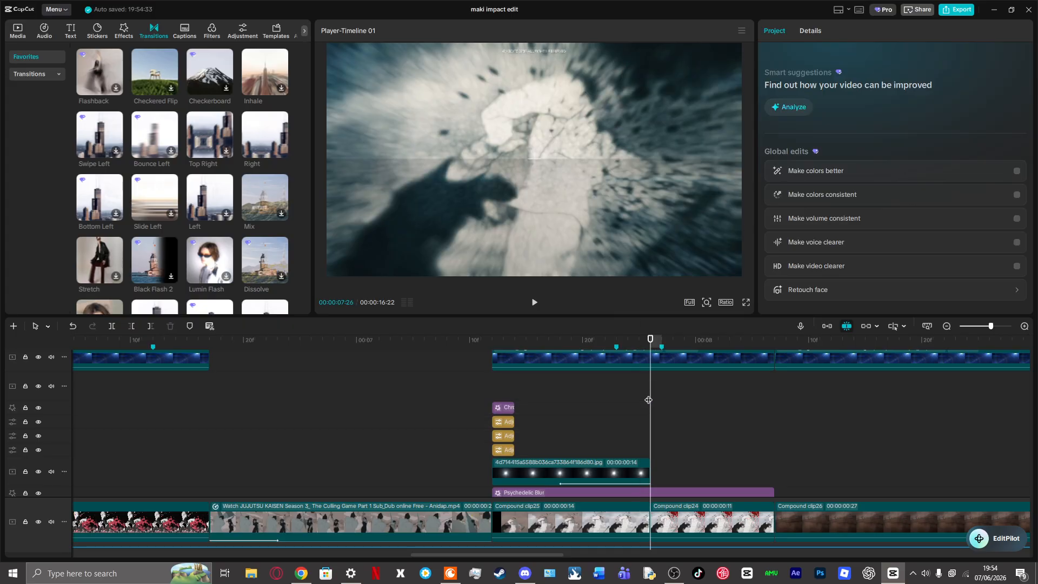
click(72, 327)
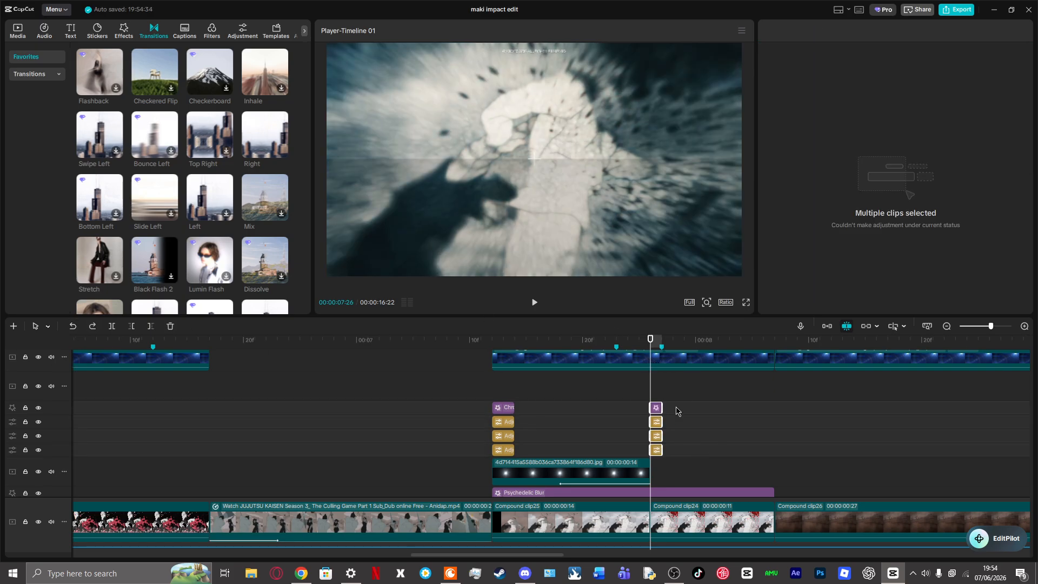
Step: Examine the settings of the Chrome Blur effect and the topmost short adjustment at the start of Compound clip24
click(657, 412)
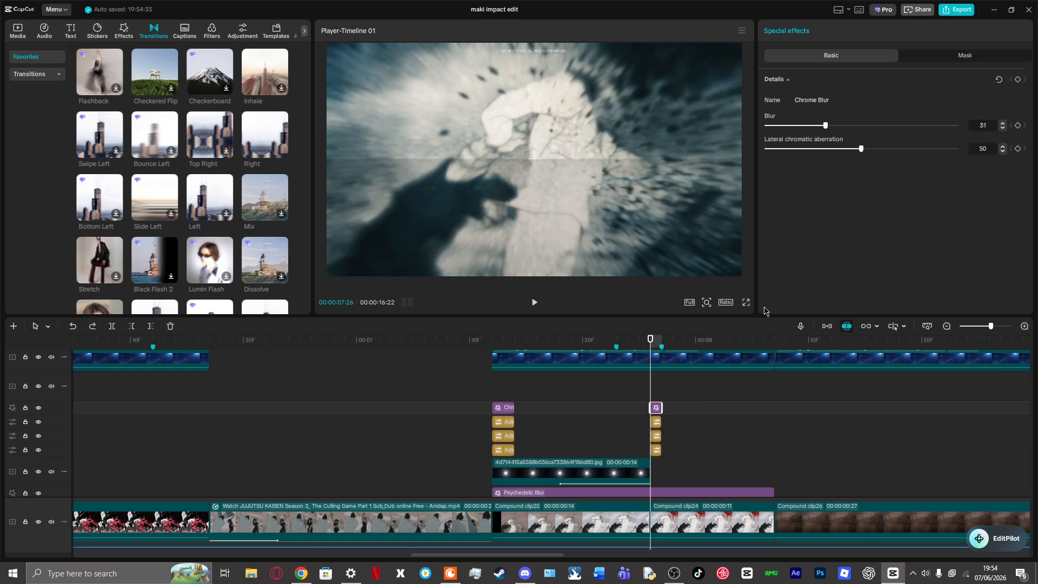
click(680, 448)
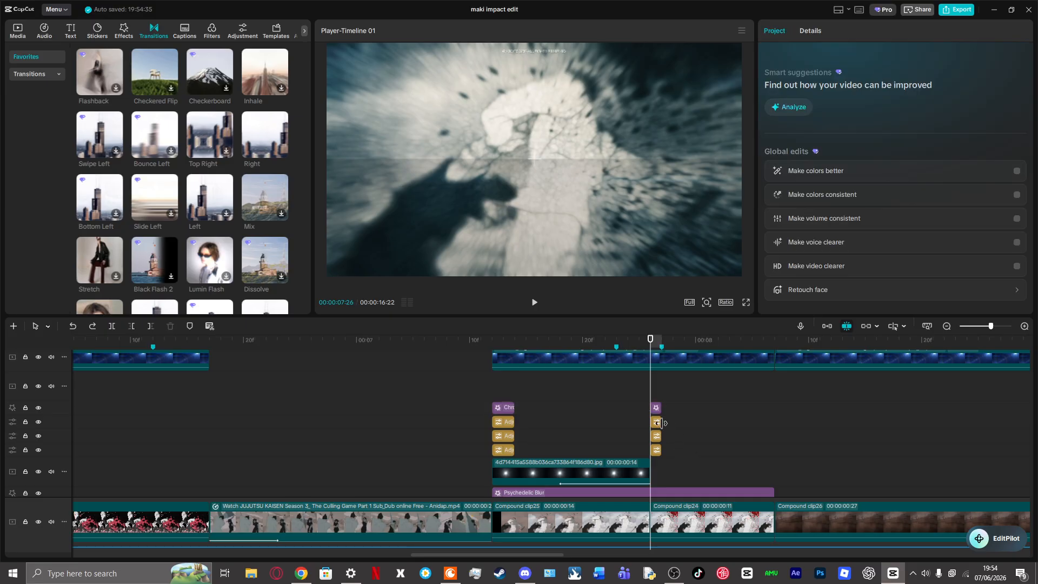
click(660, 422)
scroll(922, 189, down, 8)
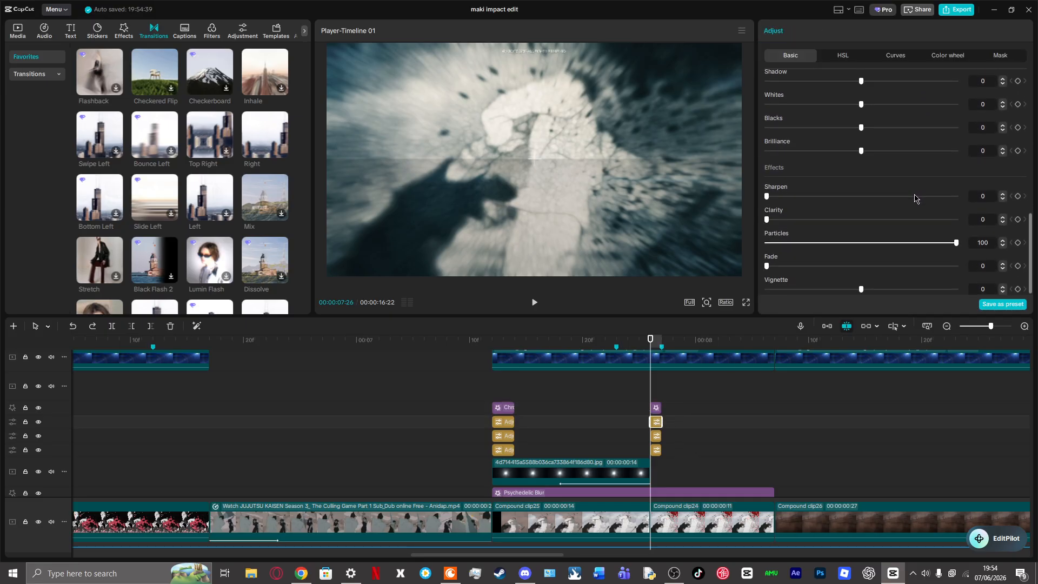
scroll(876, 243, up, 8)
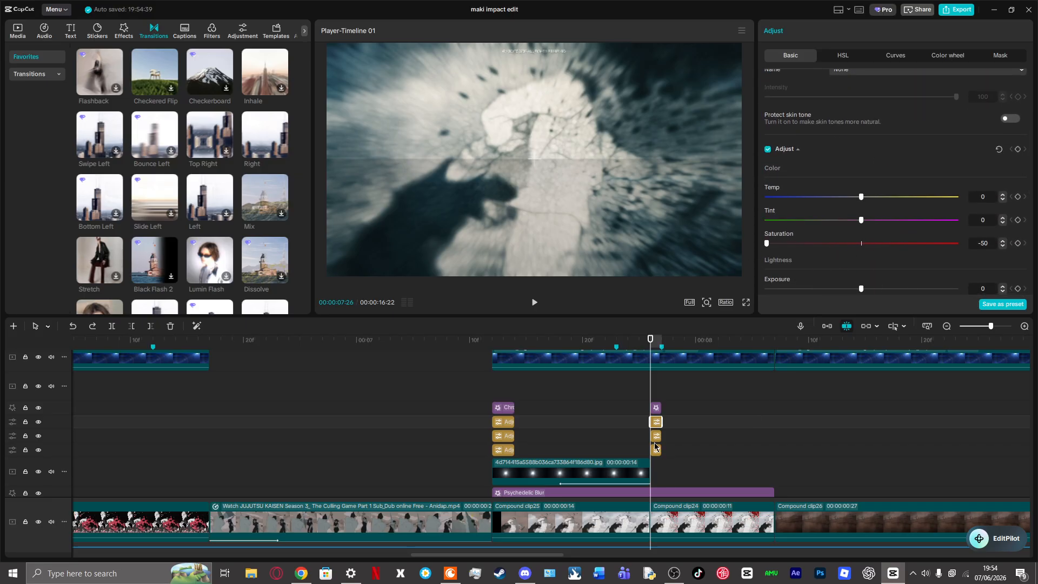
drag(684, 457, 719, 400)
click(664, 404)
Step: Delete the Psychedelic Blur effect at 00:00:08:01 to compare the frame, and undo the deletion, repeating the comparison once
scroll(746, 487, down, 2)
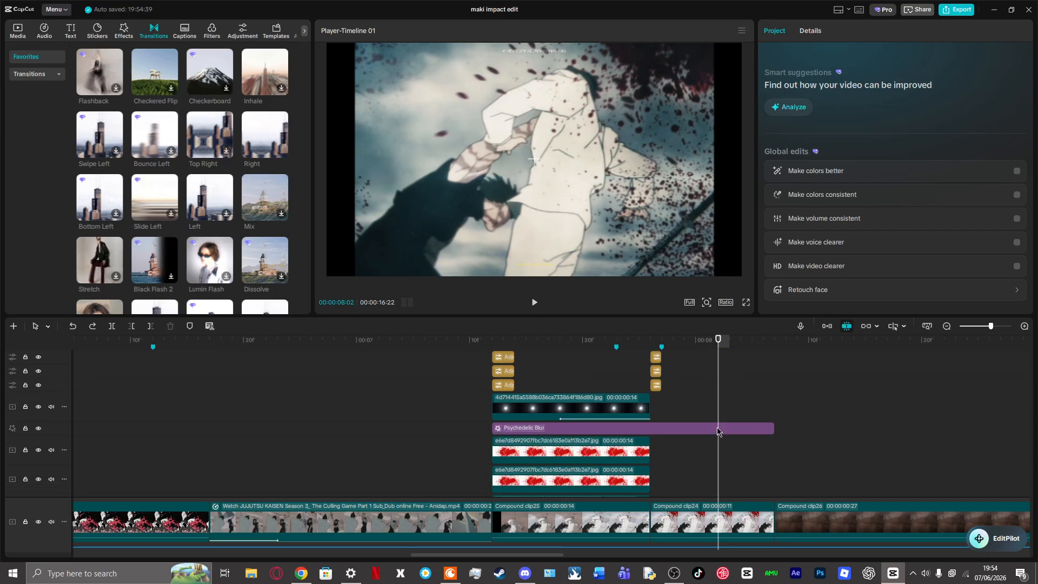
click(719, 427)
key(Left)
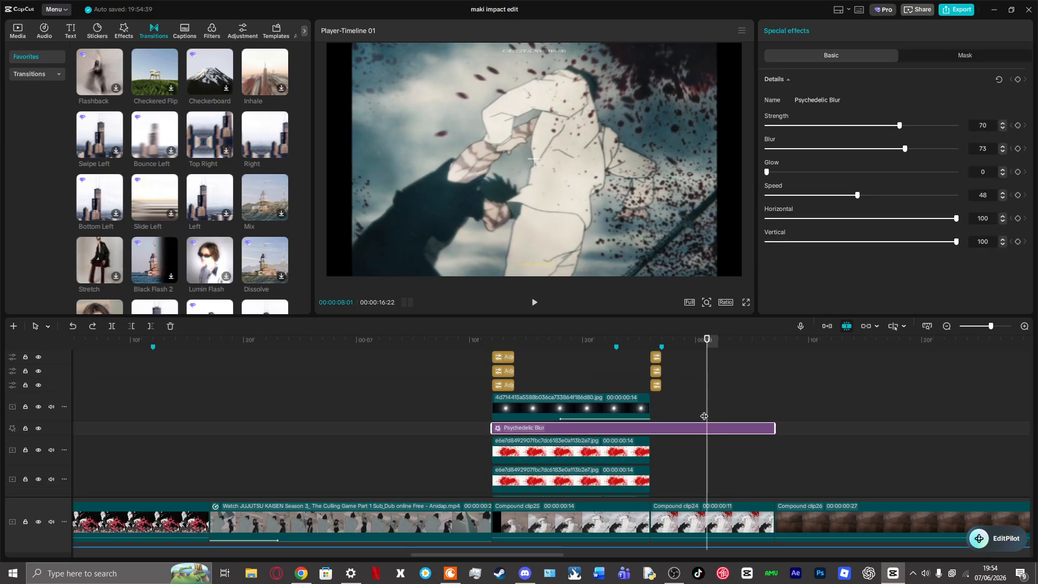
key(Delete)
key(ctrl+z)
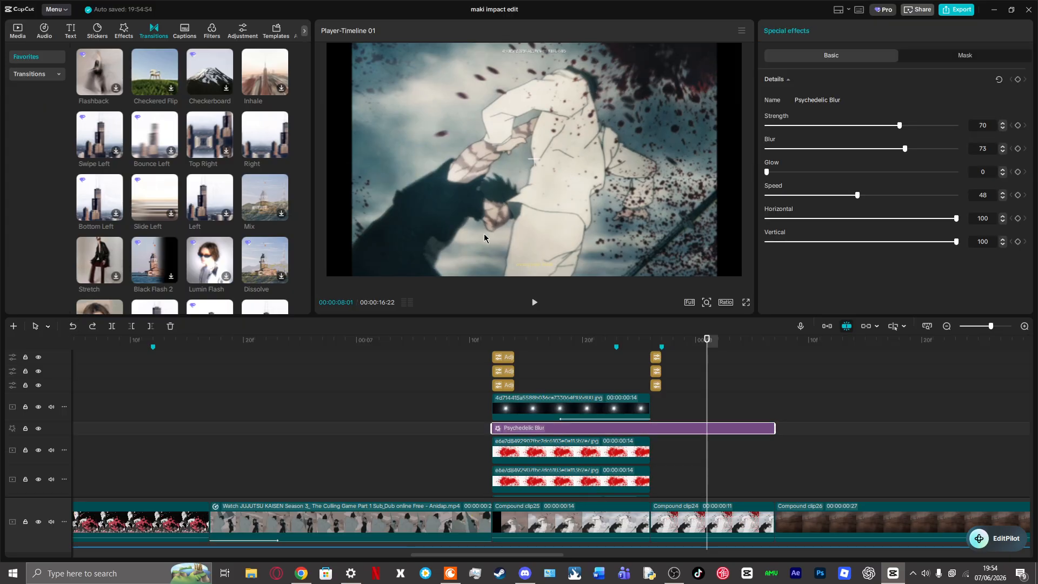
key(Delete)
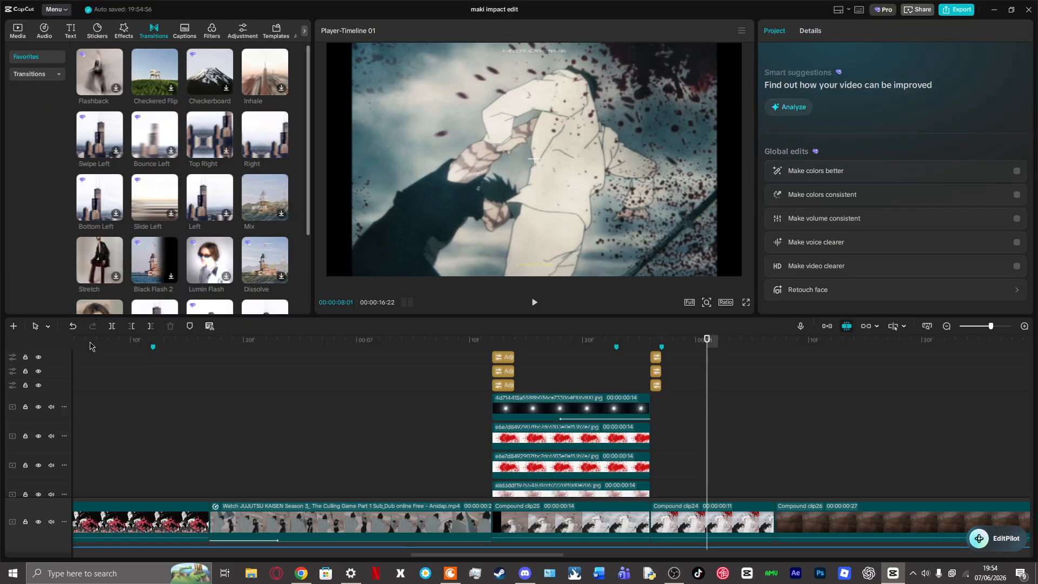
click(72, 326)
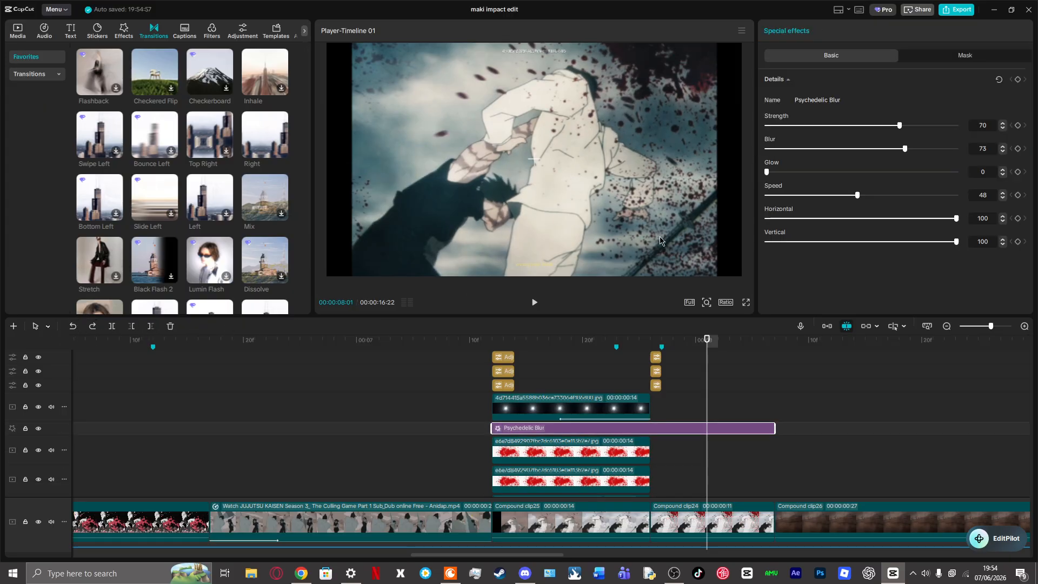
Step: Scrub back and forth across the cut from Compound clip24 to Compound clip26 to review the transition
click(731, 419)
drag(731, 420, 774, 421)
drag(435, 558, 492, 559)
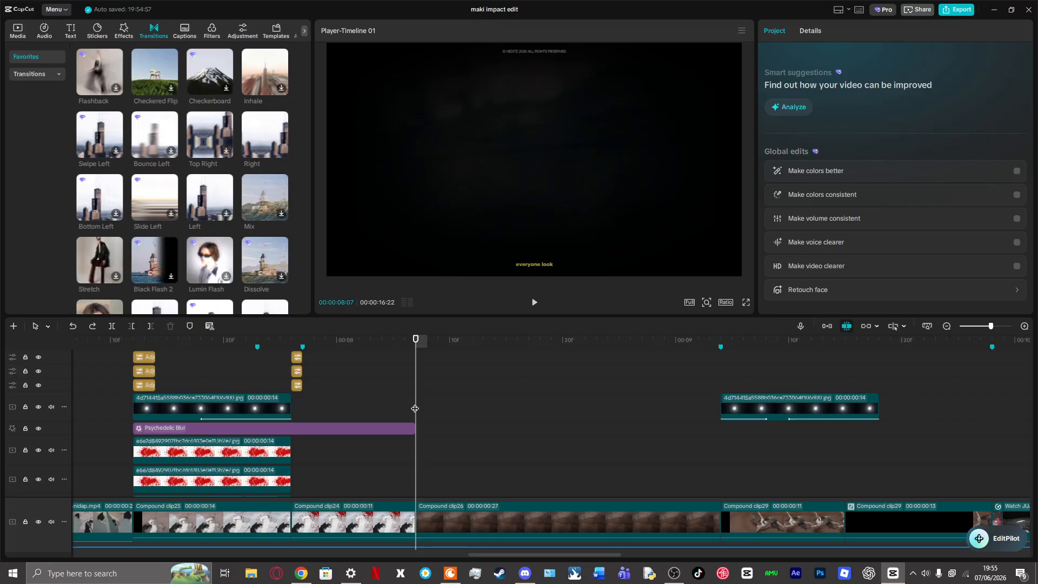
drag(415, 401, 412, 425)
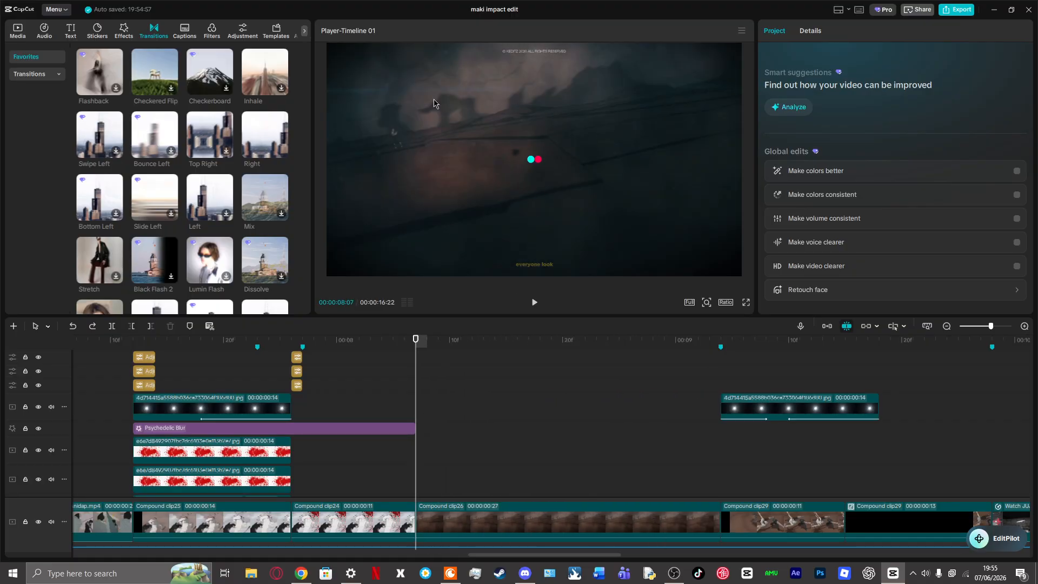
drag(436, 389, 400, 406)
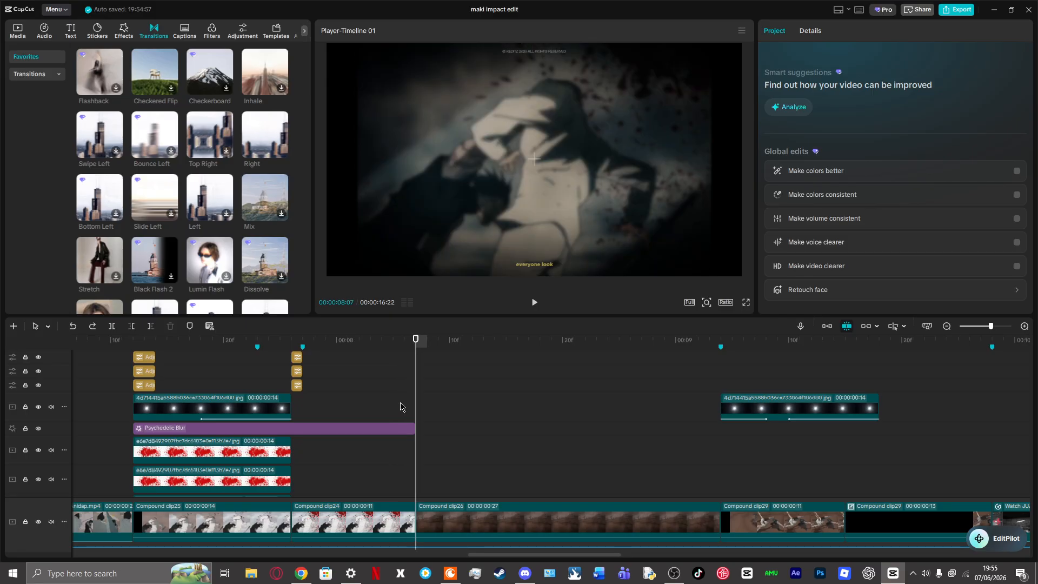
Step: Open Compound clip24 to view its blood splatter overlays and nested clip, and return to the main timeline
double_click(360, 518)
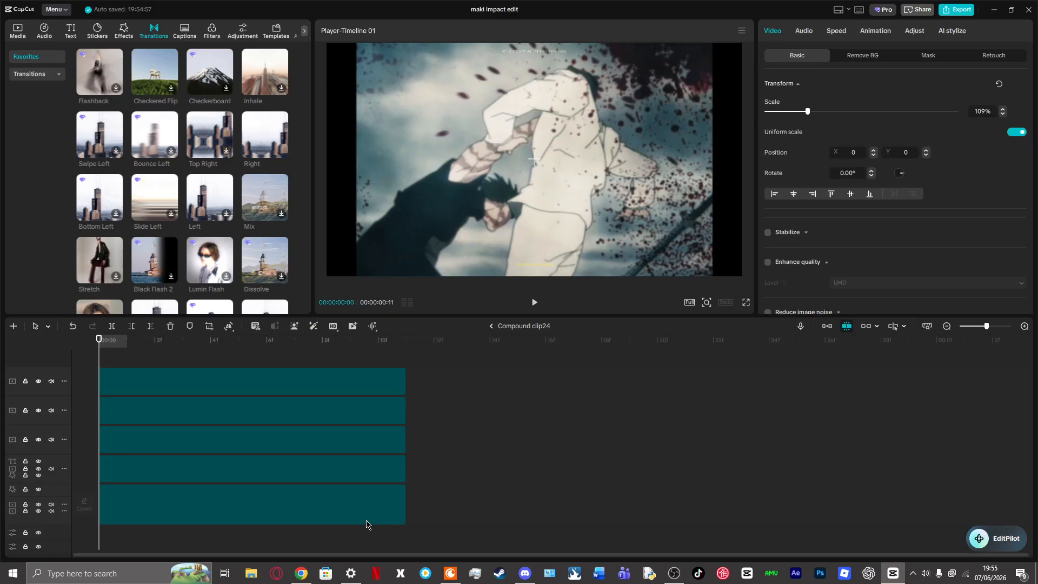
click(151, 361)
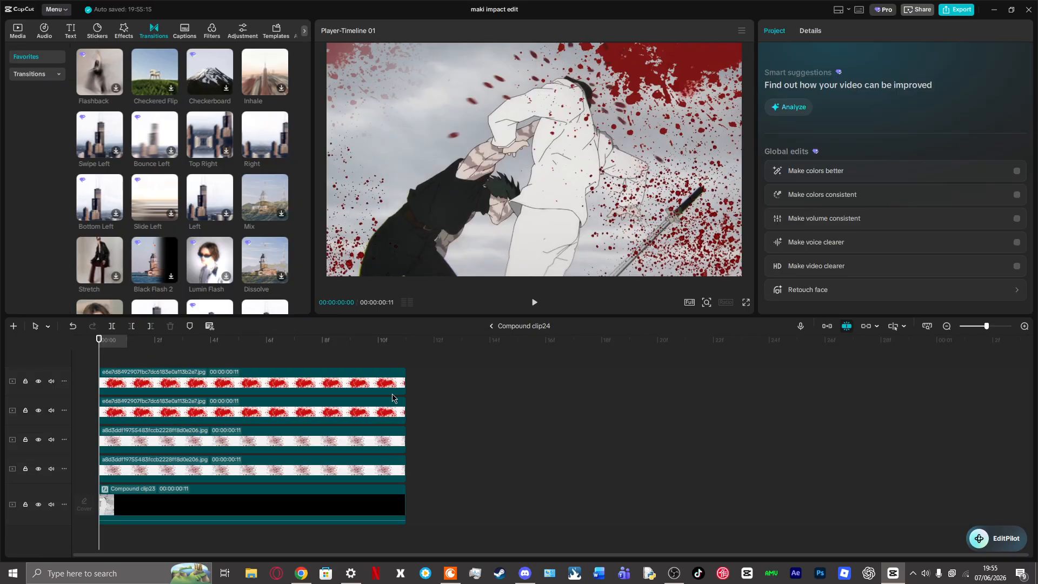
double_click(1012, 484)
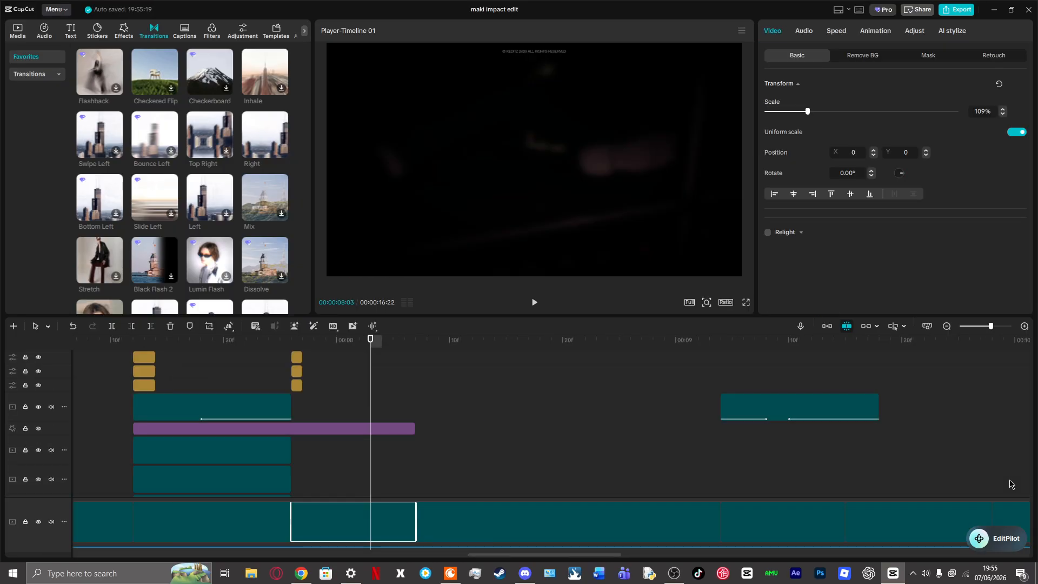
Step: Find the Adjust1 clip spanning Compound clip24 and Compound clip26, and scrub through its keyframed effect on the frame up to 00:00:09:09
scroll(430, 447, up, 2)
scroll(428, 446, up, 5)
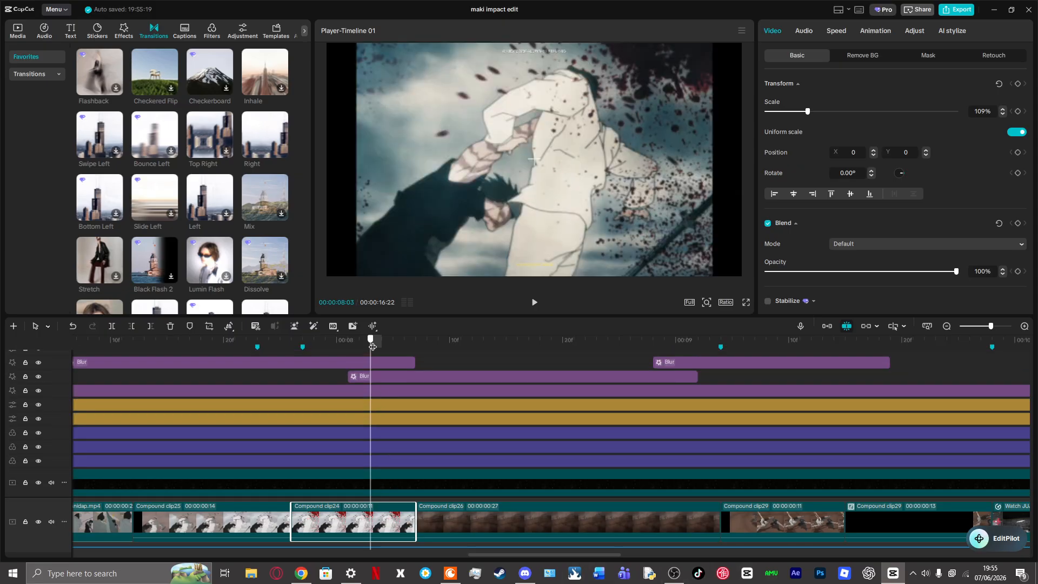
drag(373, 347, 381, 348)
scroll(403, 448, up, 7)
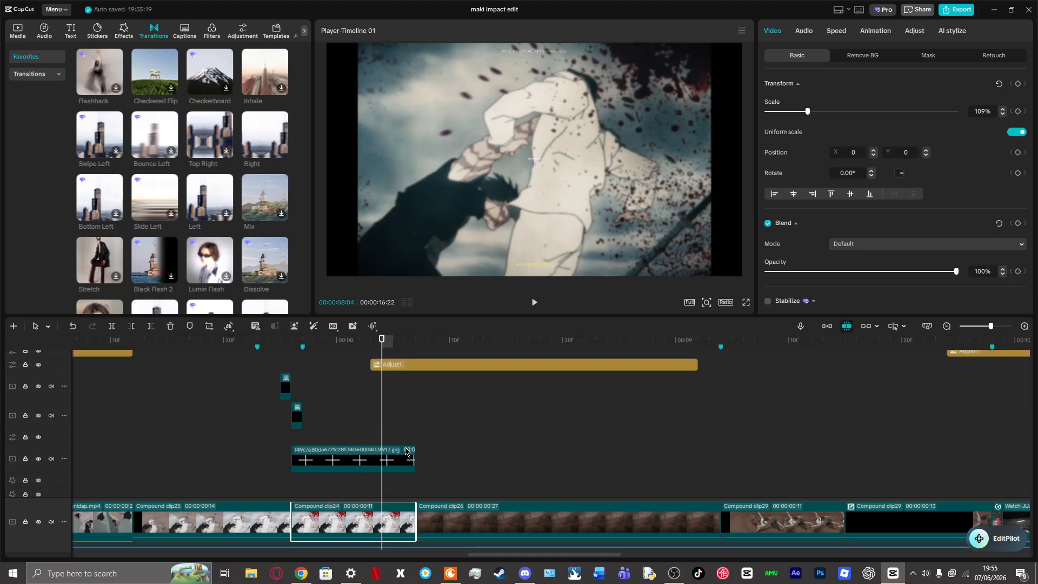
scroll(404, 447, up, 2)
click(396, 419)
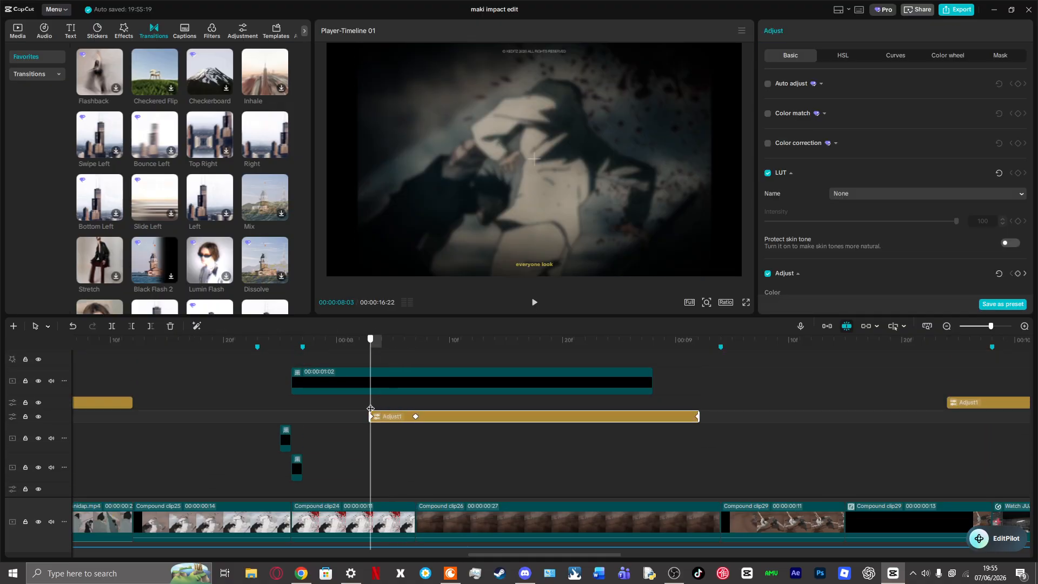
drag(371, 408, 783, 401)
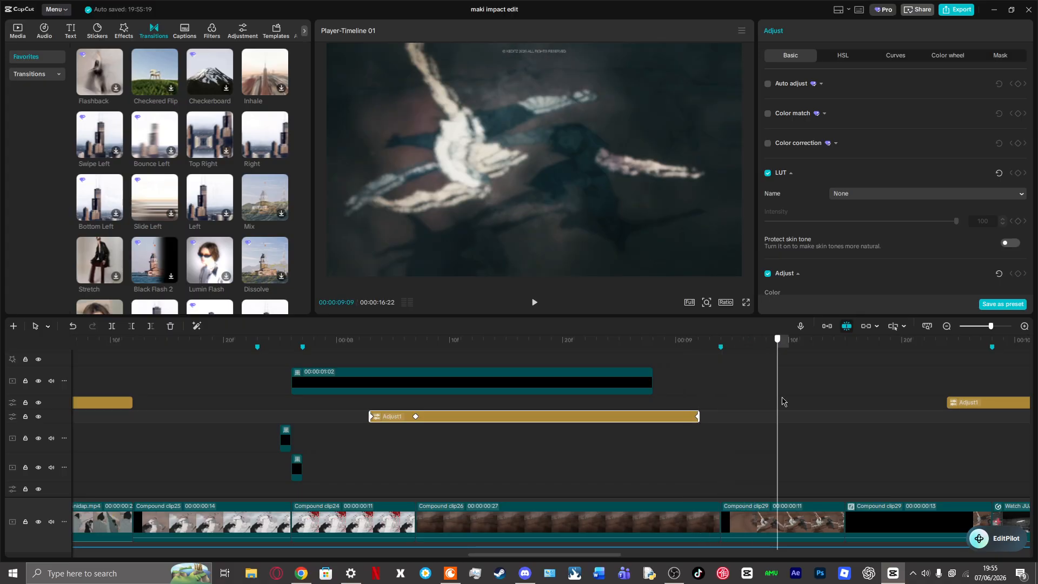
Step: Move the copyright text overlay within the preview frame at 00:00:09:09, and undo the move
click(534, 147)
drag(618, 191, 555, 199)
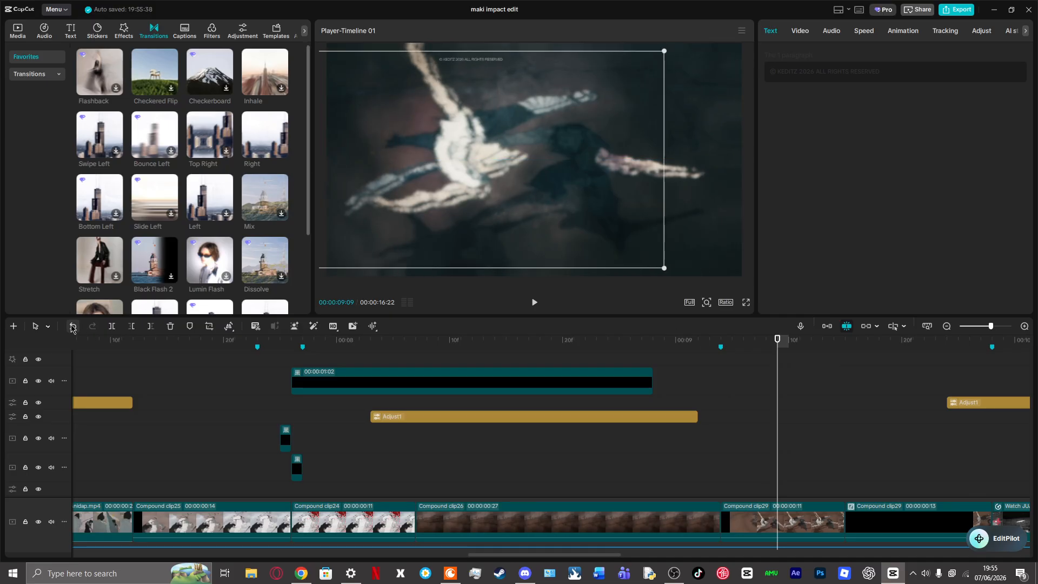
click(72, 326)
Step: Move the Screen-blended light image above Compound clip29 to about X -50, Y -113, and undo the move
scroll(813, 431, up, 3)
scroll(1031, 421, up, 3)
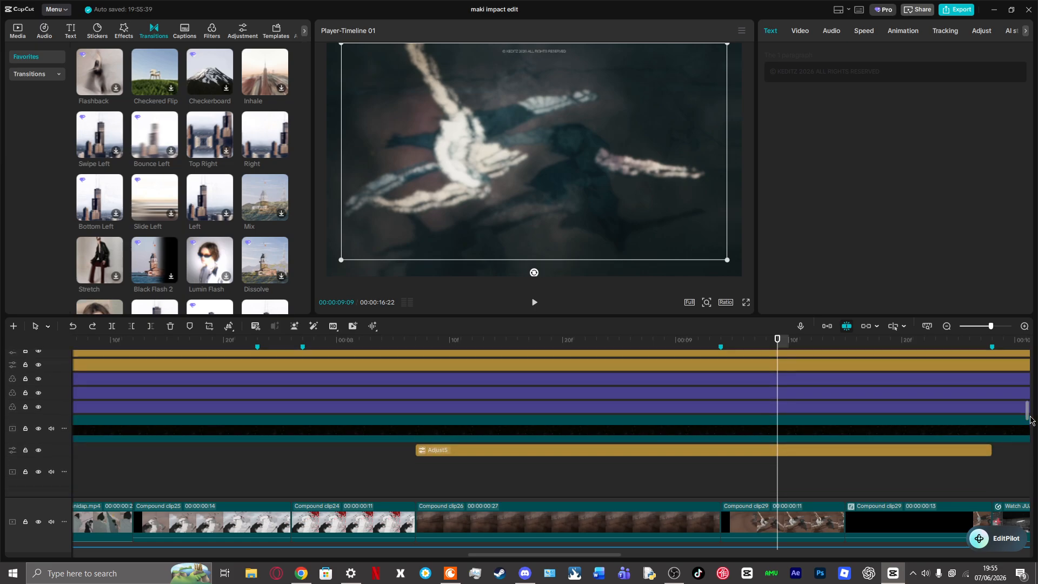
scroll(1031, 420, up, 3)
click(810, 425)
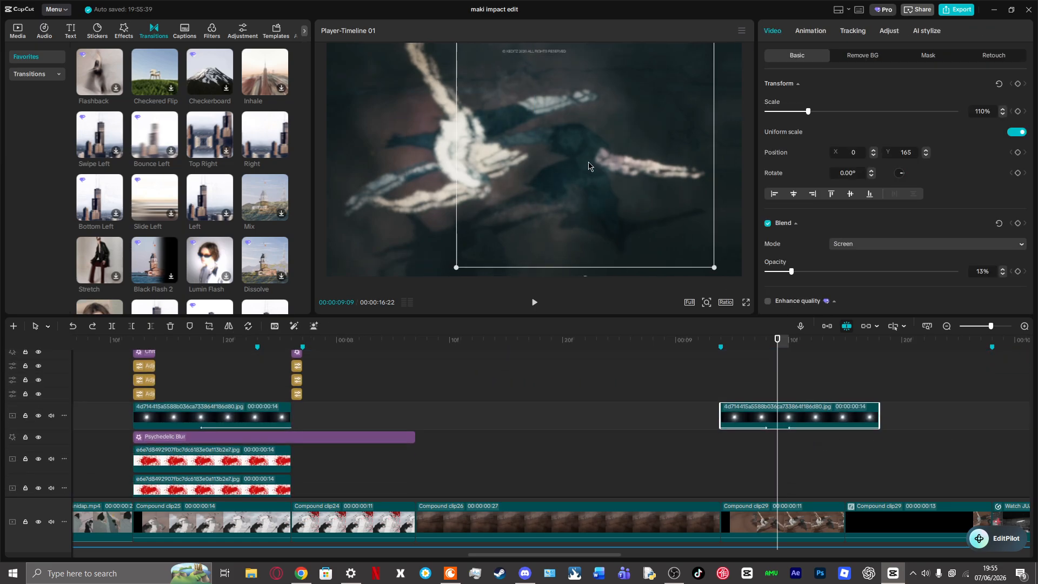
drag(588, 163, 532, 195)
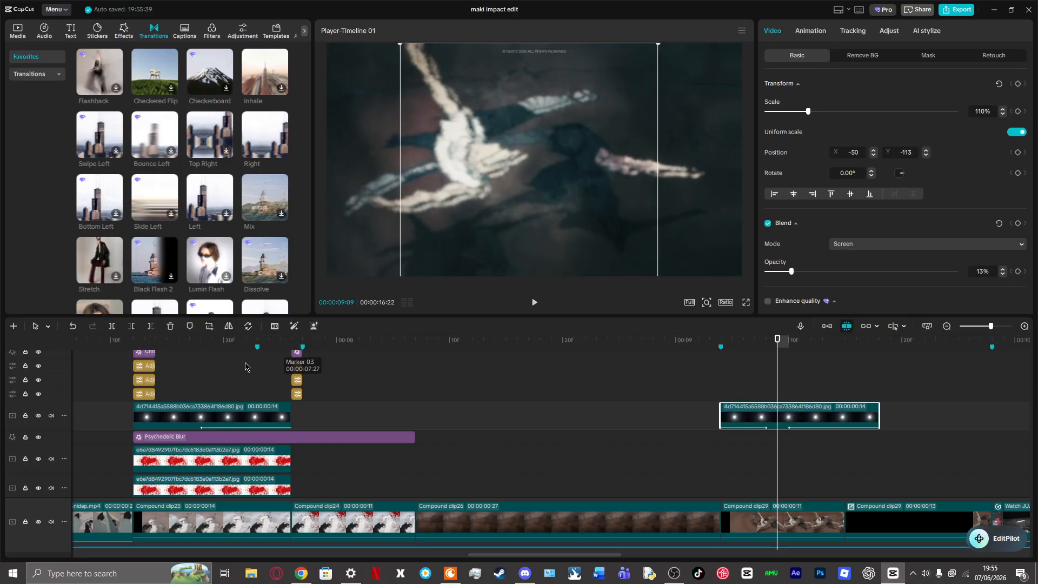
click(72, 327)
Step: Reposition the Shockwave 26_ShareAE.com.mov overlay above Compound clip29, and undo the move
scroll(815, 429, down, 4)
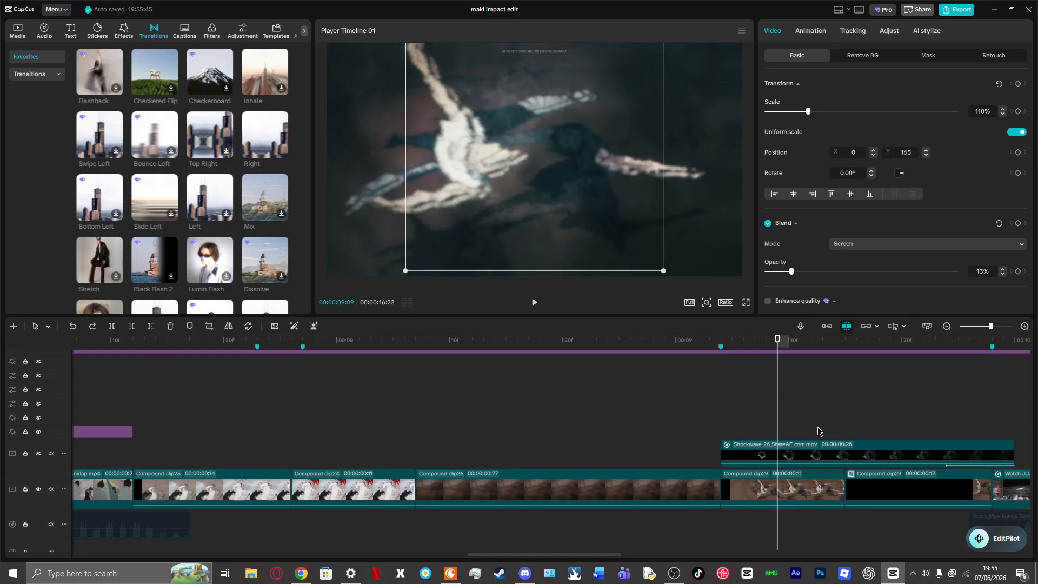
click(816, 429)
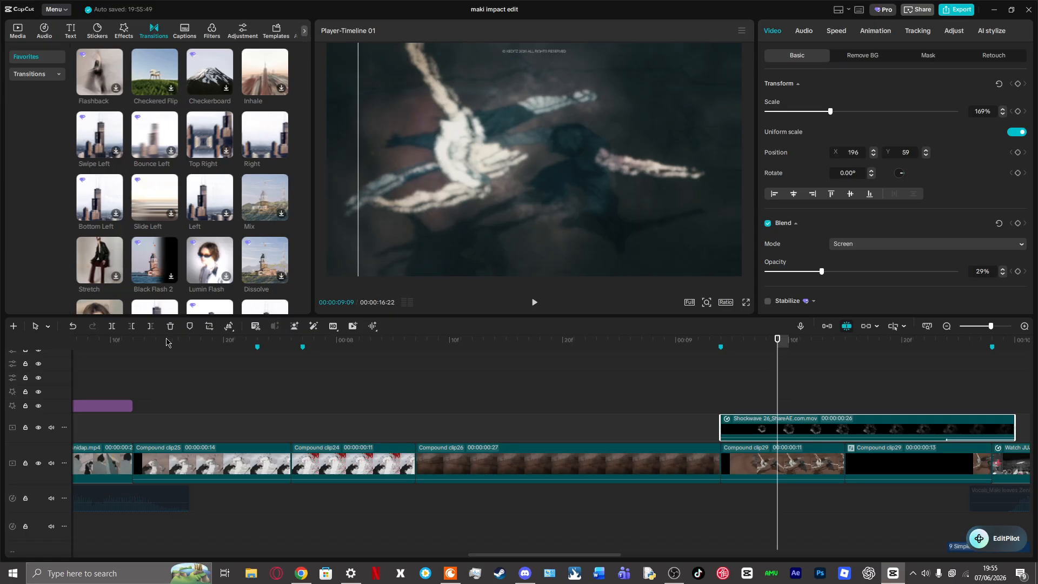
click(73, 327)
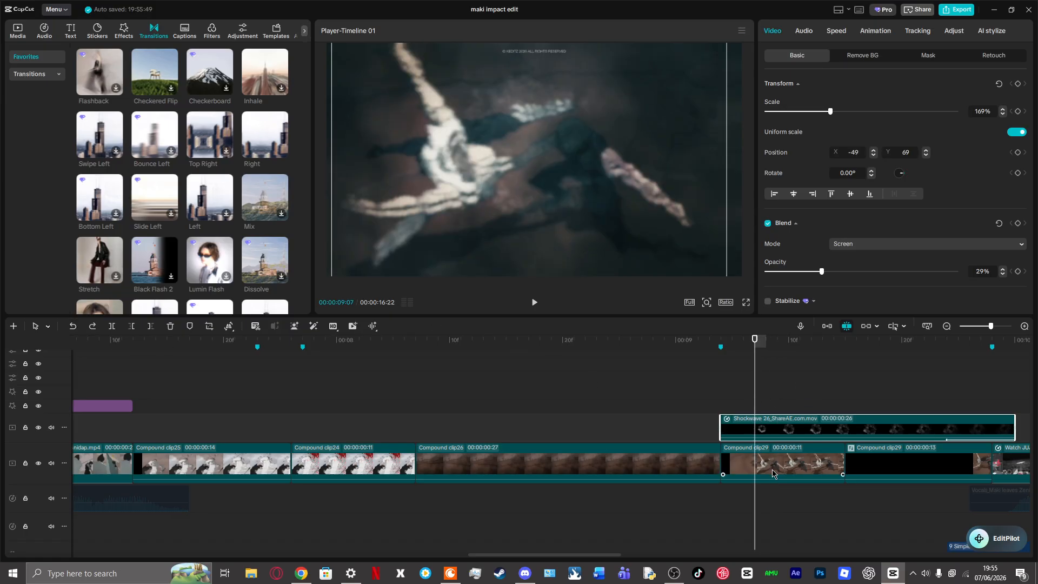
Step: Open the first Compound clip29 and examine its Particle Blur 2 and Pixel Glitch effects
double_click(755, 463)
drag(194, 403, 253, 402)
click(252, 409)
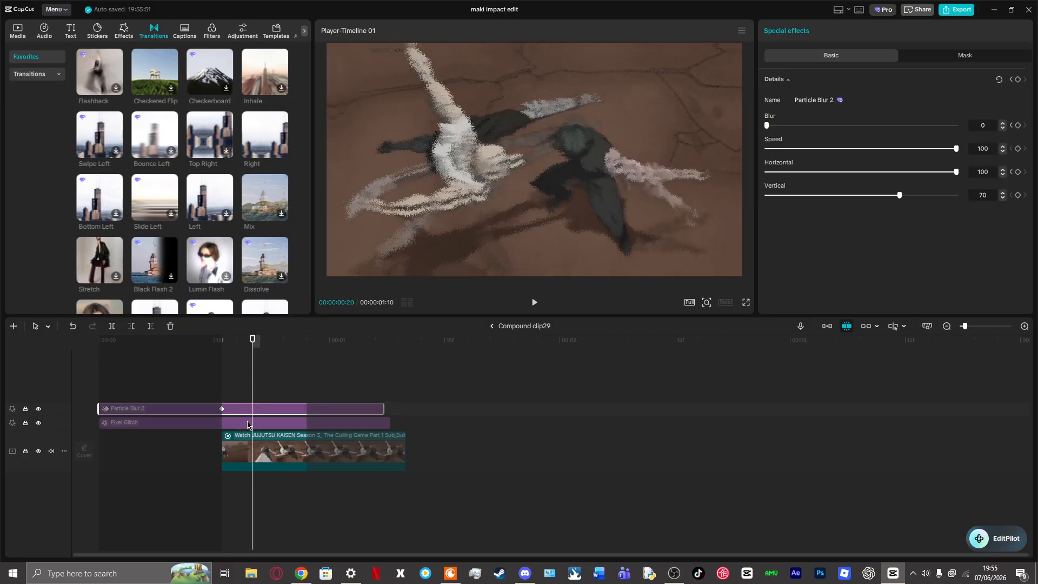
click(251, 424)
Step: Delete both effects inside Compound clip29 to compare the frame, undo the deletion, and review the clip on the main timeline
ctrl+click(268, 411)
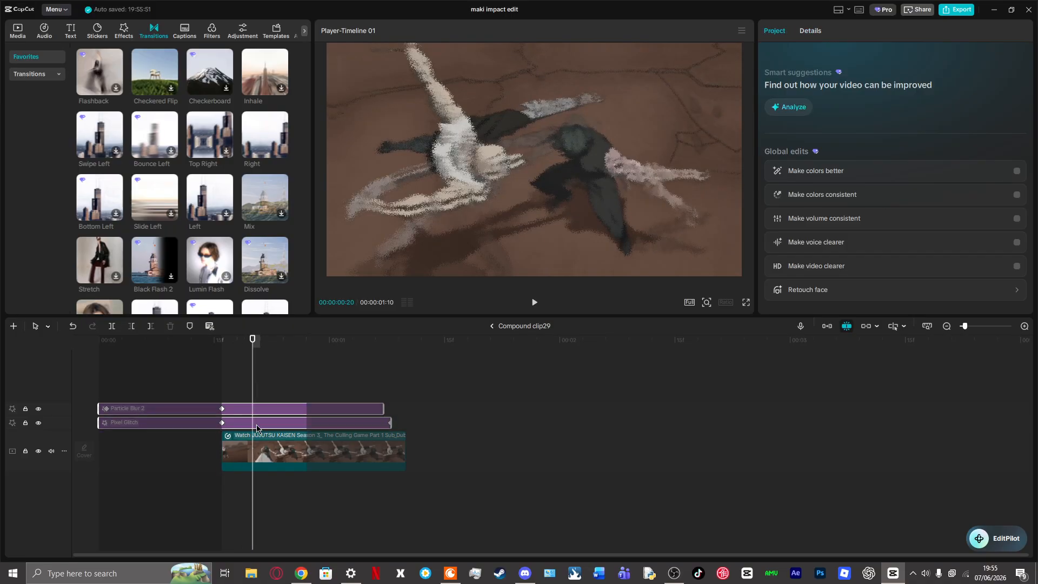
key(Delete)
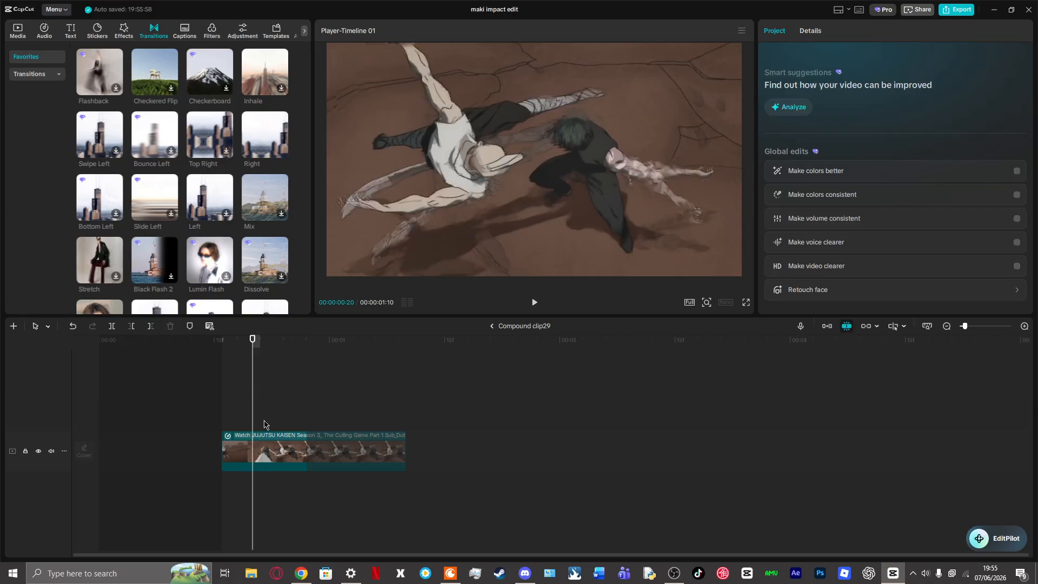
click(72, 326)
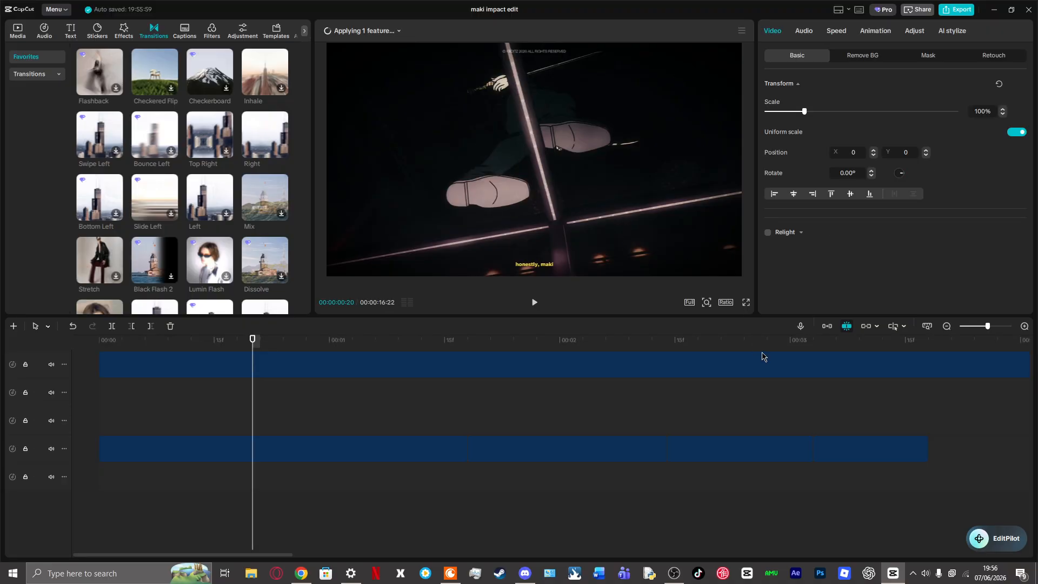
drag(752, 375, 823, 389)
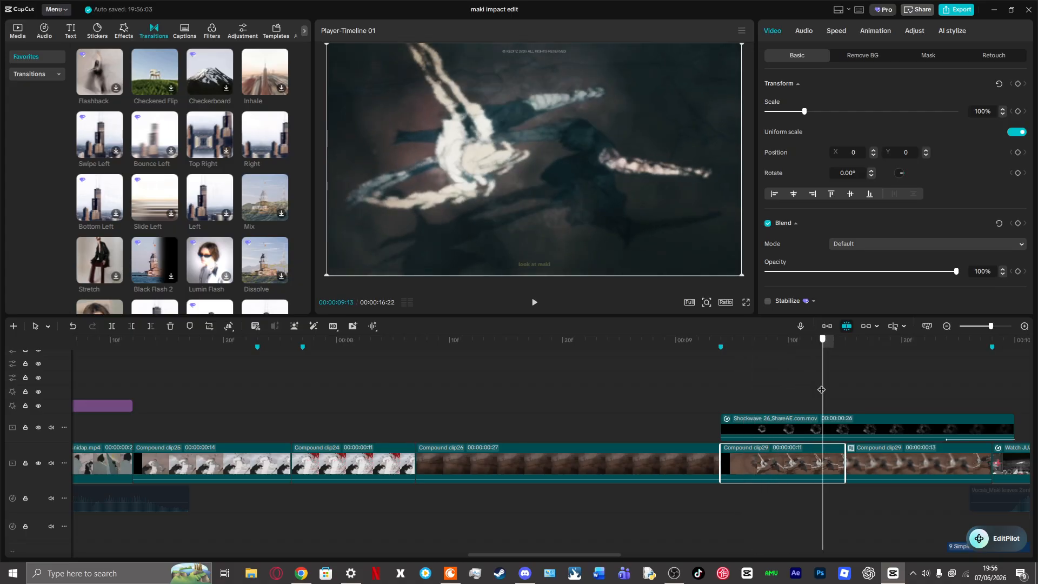
Step: Examine the overlays, adjustment layers, and camera and shake effects stacked above the first Compound clip29
scroll(822, 389, up, 3)
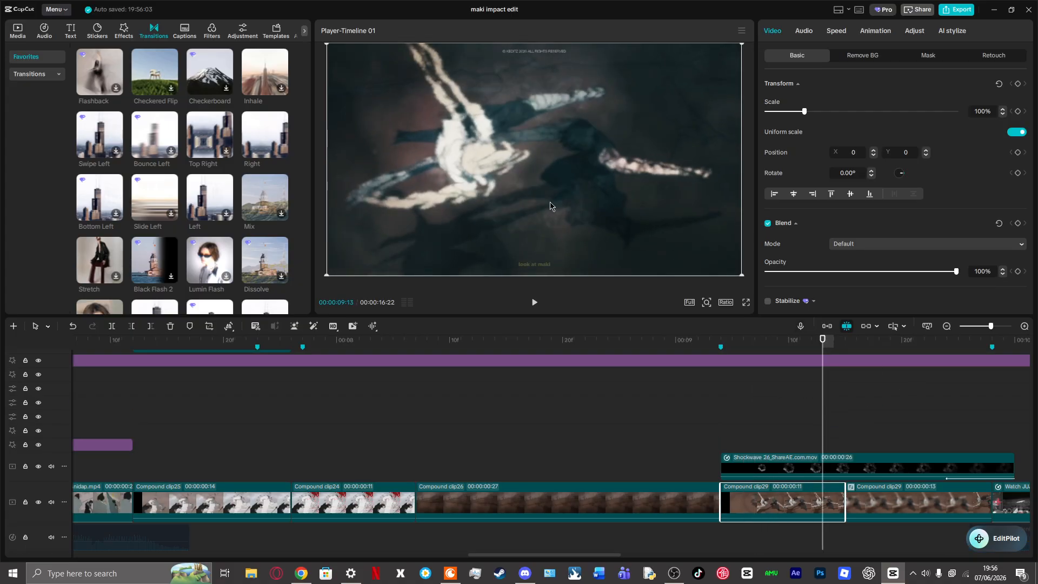
drag(1027, 465, 1032, 401)
scroll(849, 460, up, 5)
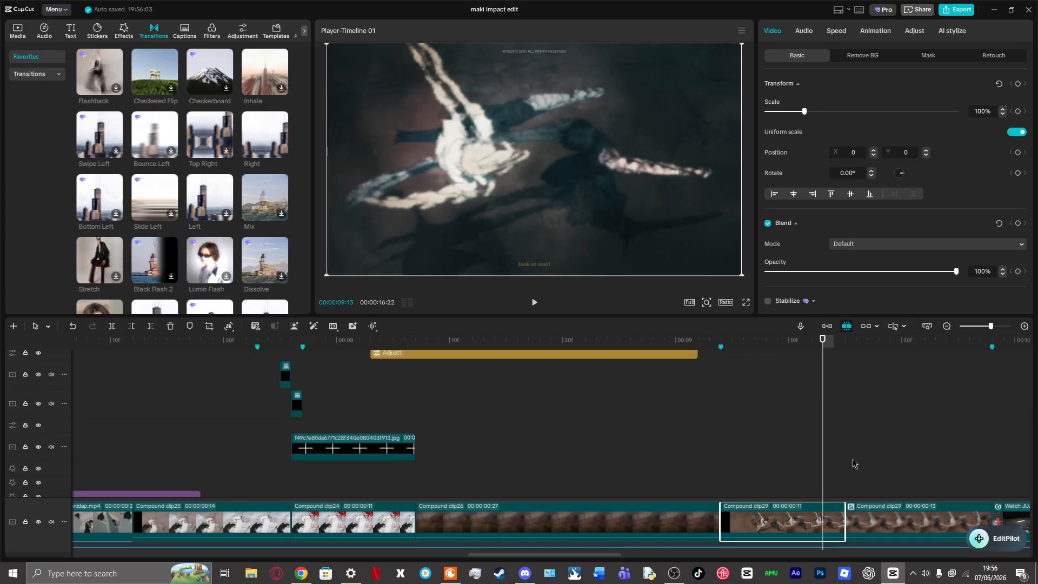
scroll(946, 433, up, 4)
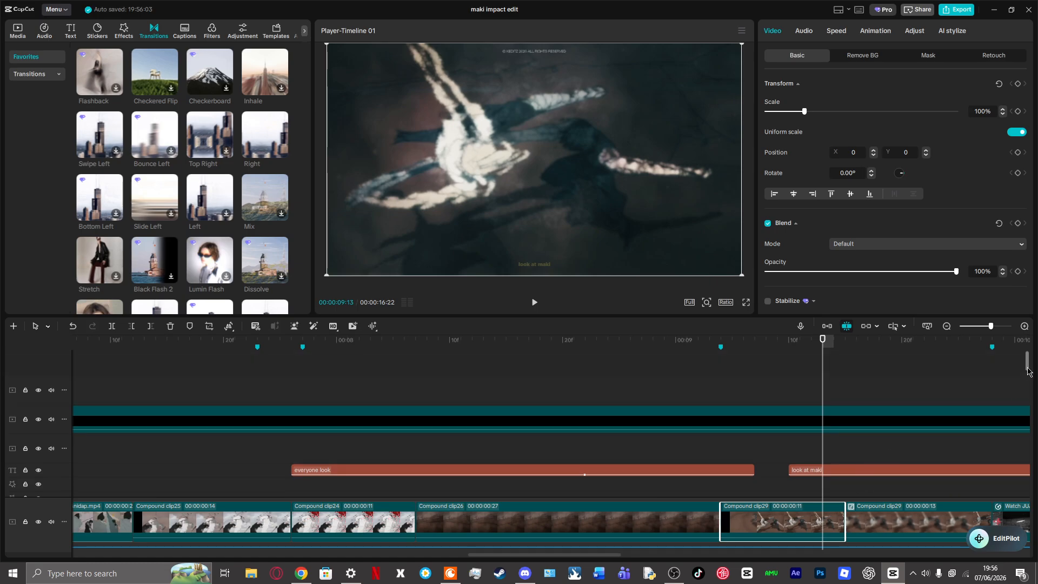
drag(1028, 372, 1035, 429)
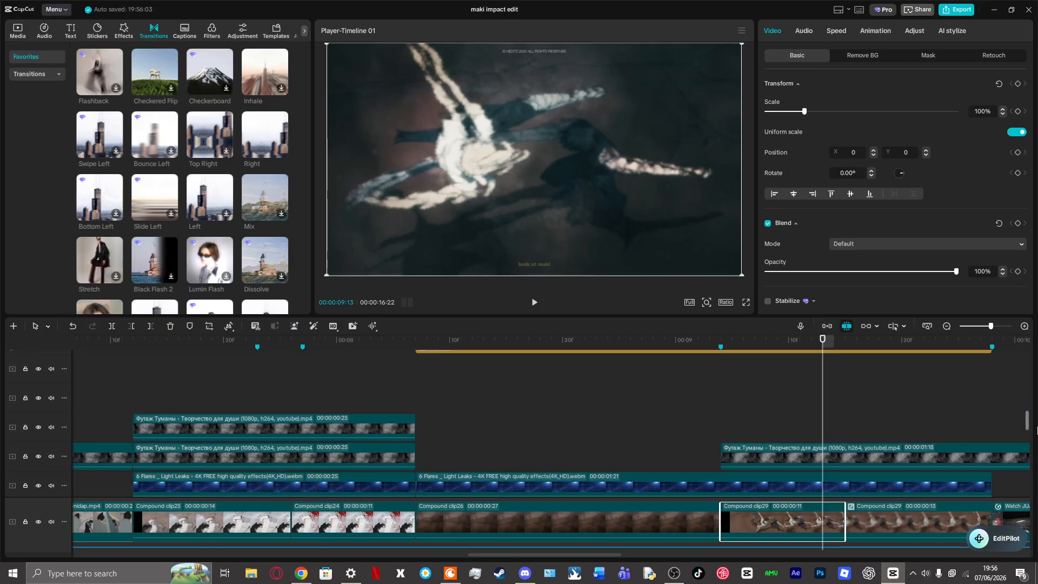
scroll(1008, 417, down, 3)
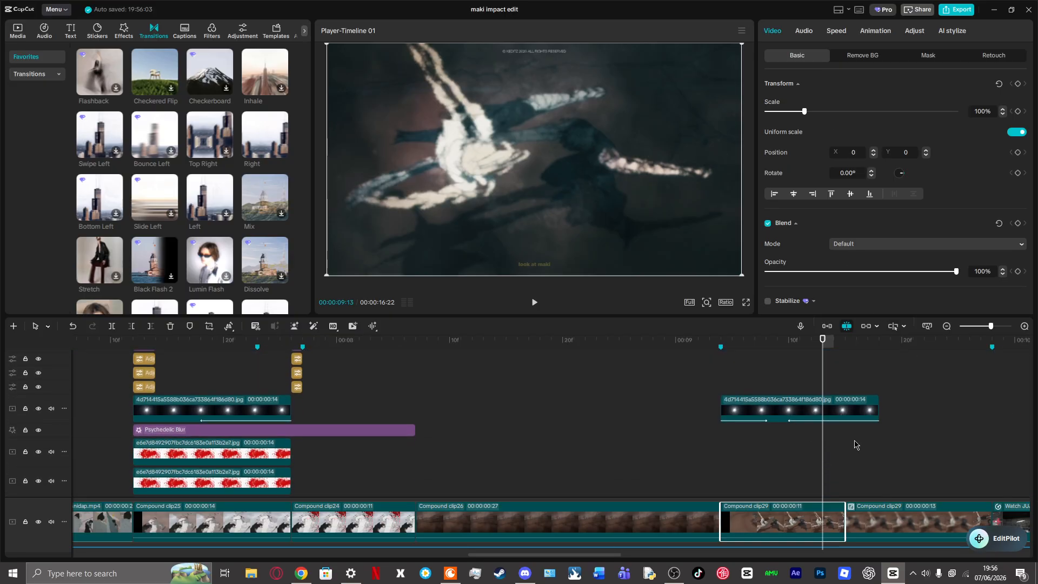
scroll(865, 446, up, 5)
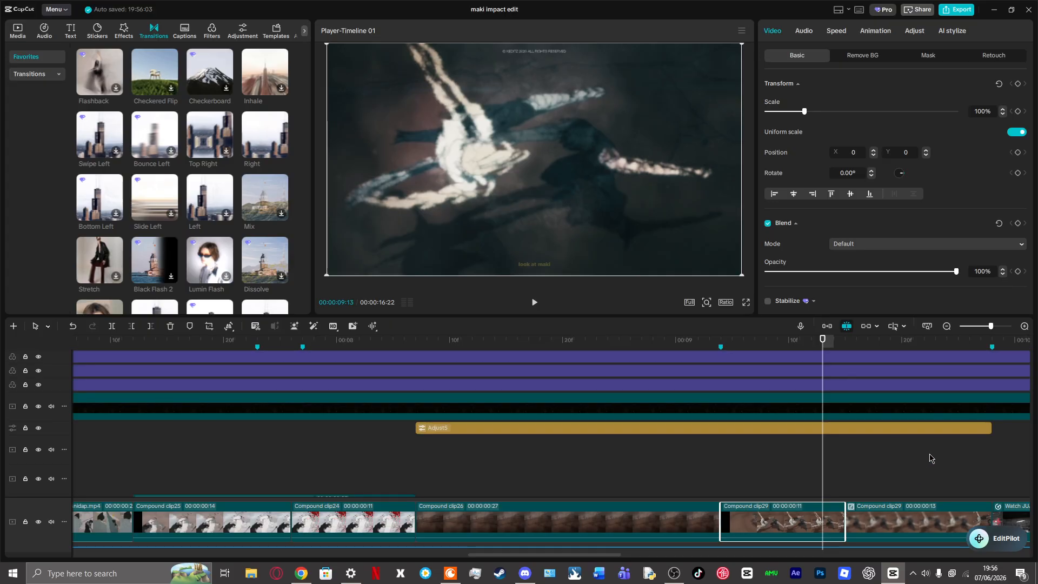
scroll(930, 458, up, 4)
scroll(708, 415, up, 3)
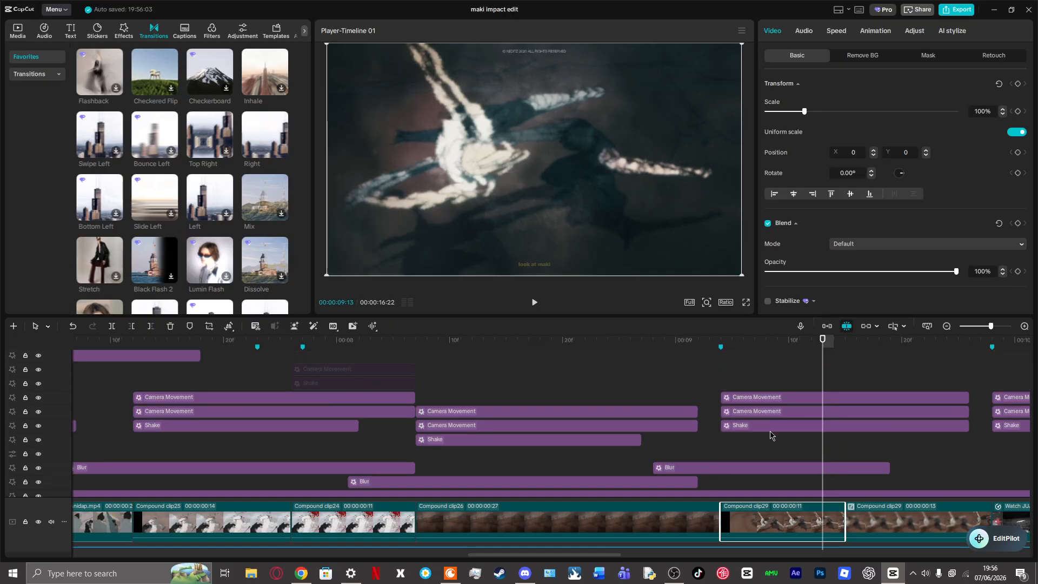
scroll(772, 436, up, 5)
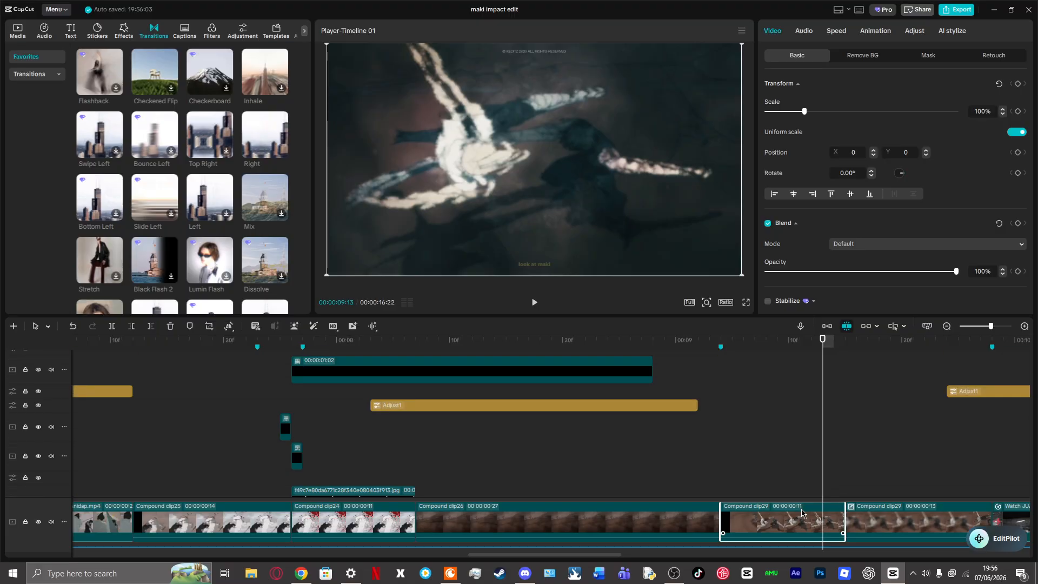
Step: Delete the Pixel Glitch effect inside the first Compound clip29 to compare the frame, undo the deletion, and return to the main timeline
drag(821, 490, 777, 490)
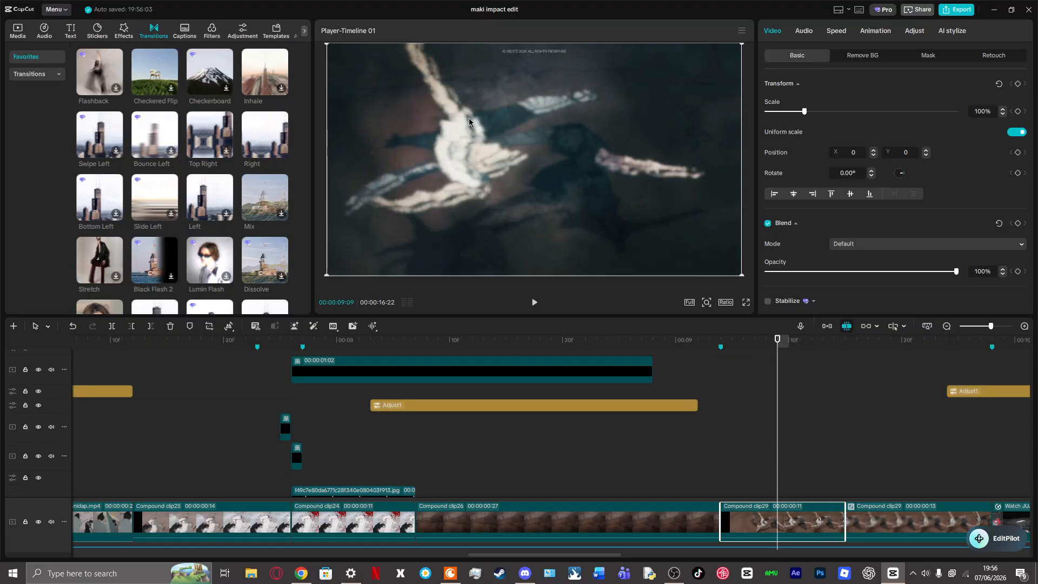
drag(777, 448, 798, 458)
double_click(785, 522)
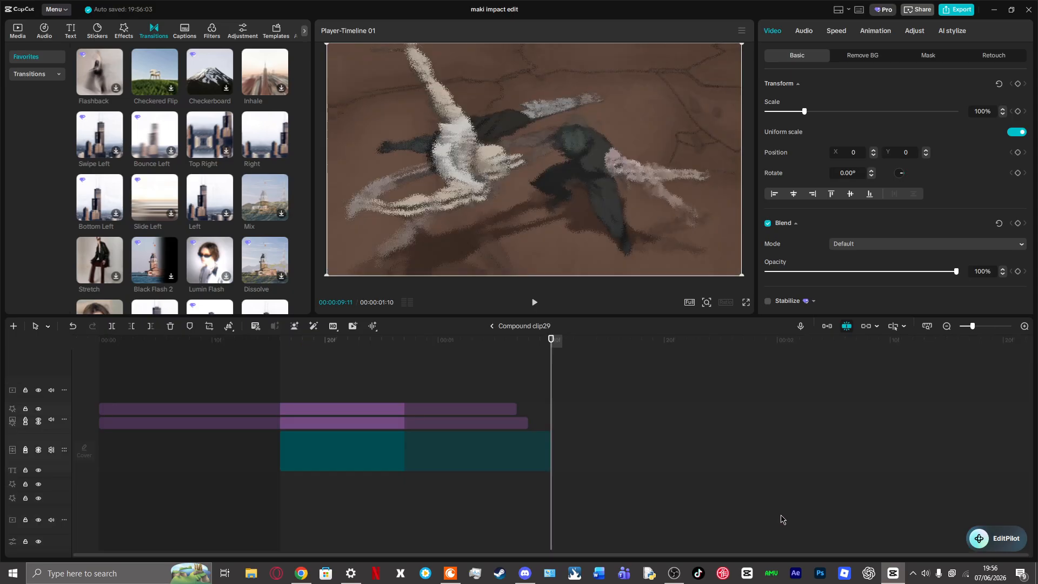
drag(249, 400, 278, 404)
click(293, 428)
key(Delete)
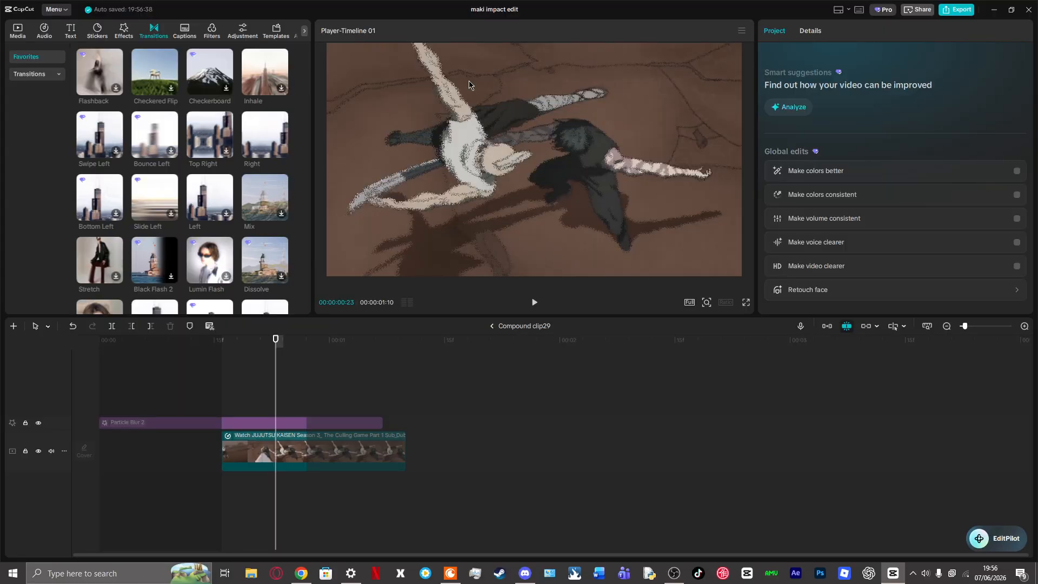
click(73, 326)
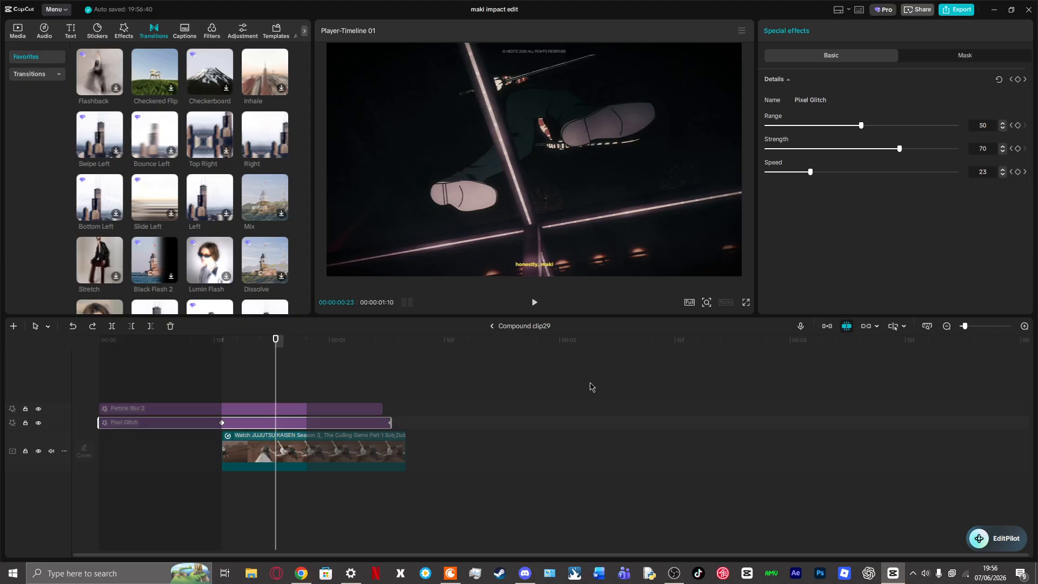
click(492, 326)
Step: Scrub the main timeline back and forth across the cut between the two Compound clip29 segments to review the motion
click(845, 484)
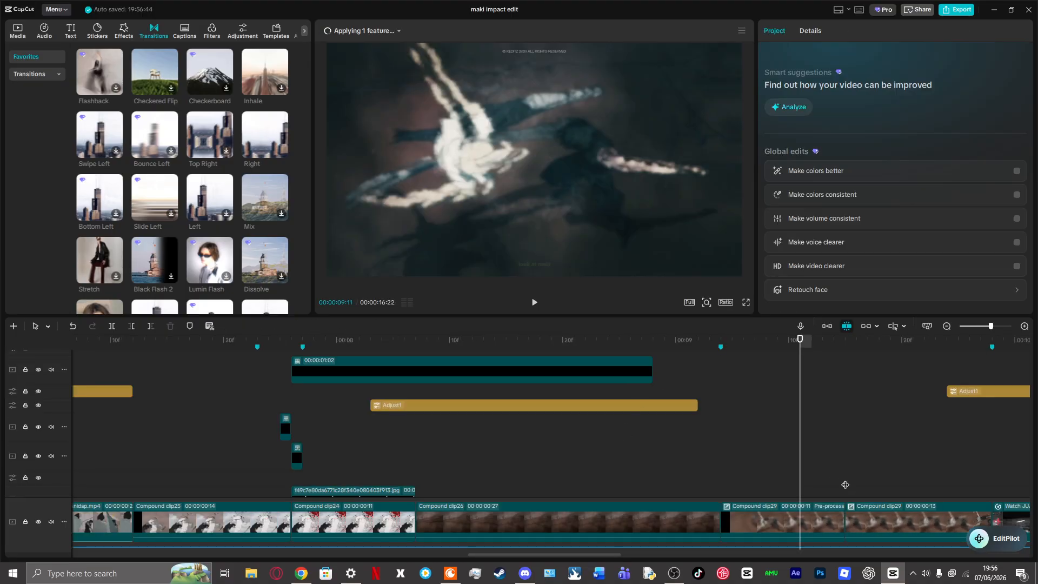
click(877, 487)
click(822, 488)
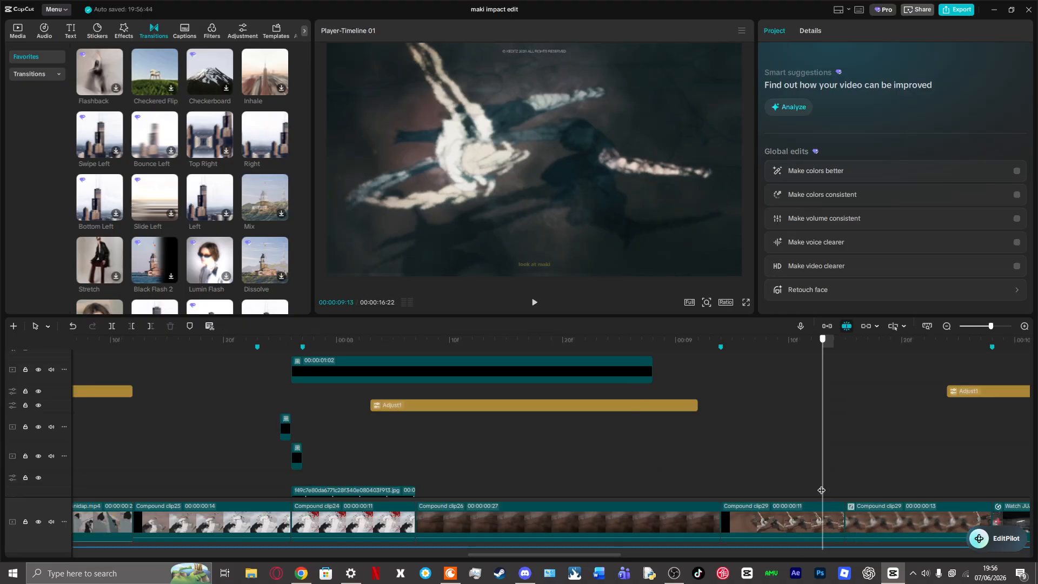
click(831, 489)
click(842, 489)
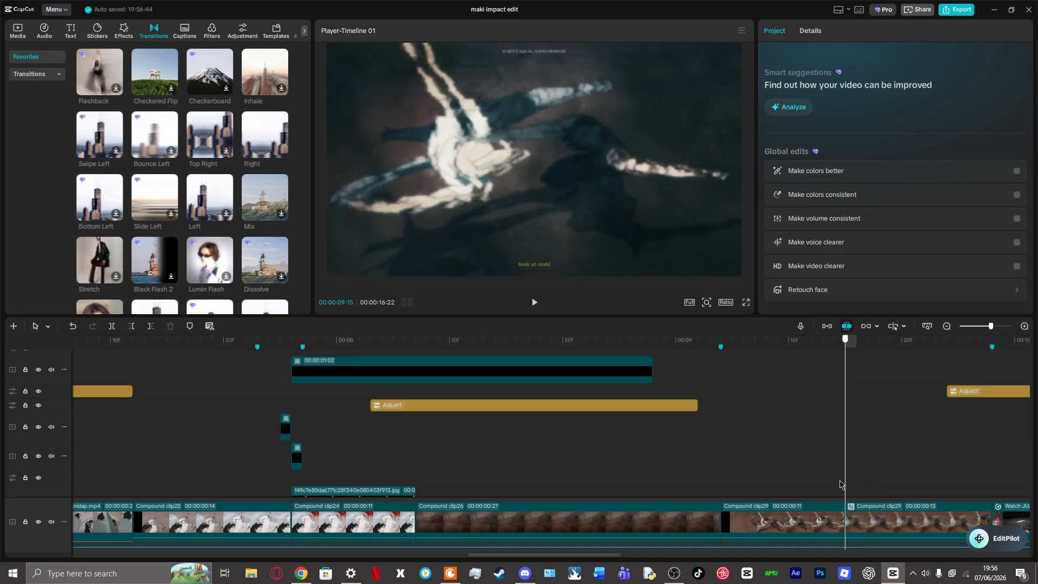
click(836, 485)
click(843, 484)
click(839, 484)
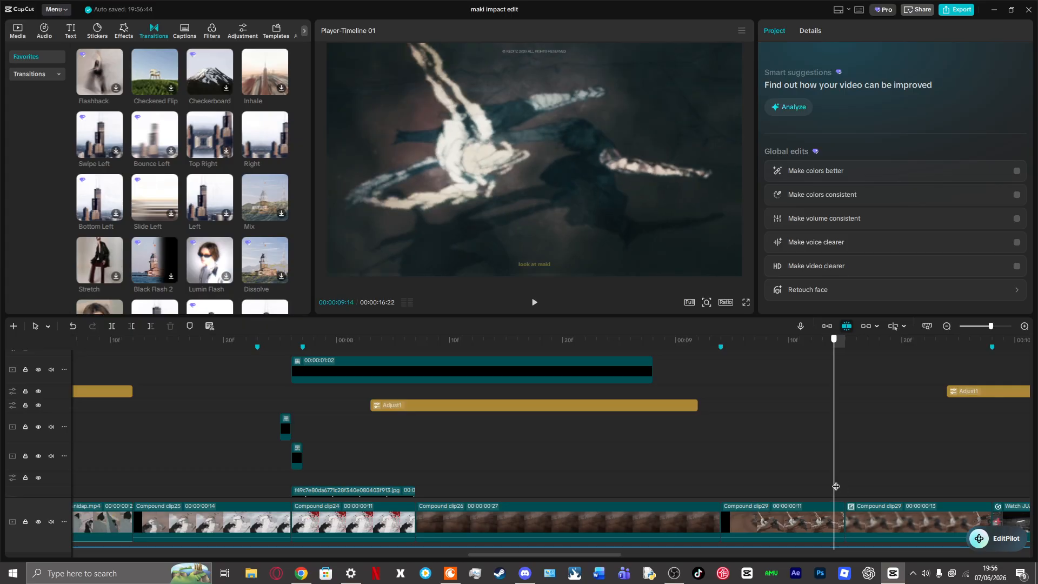
click(842, 484)
drag(854, 486, 934, 481)
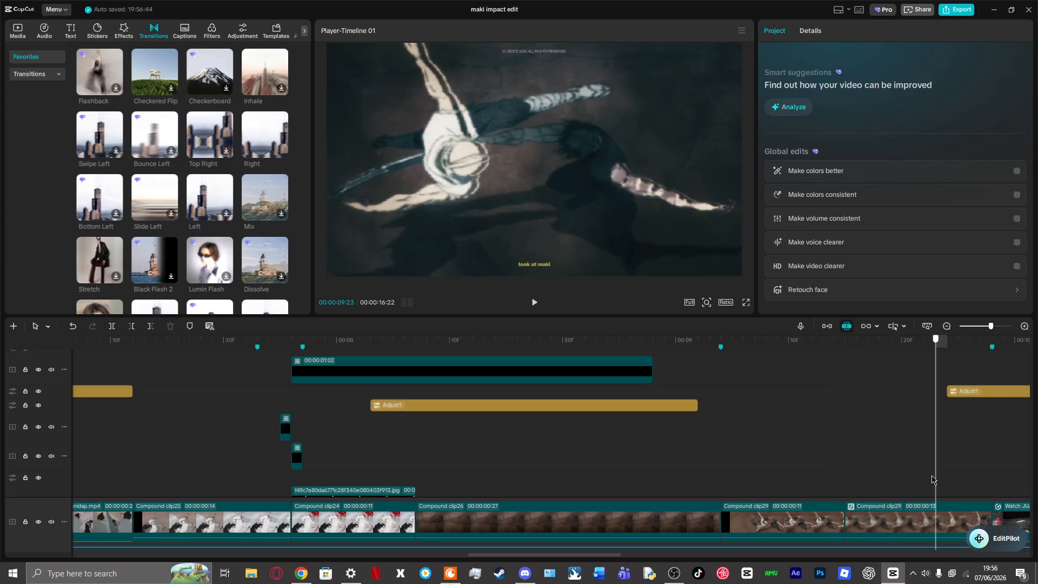
Step: Open the second Compound clip29, examine its source video's custom speed curve, play it back, and return to the main timeline
double_click(887, 524)
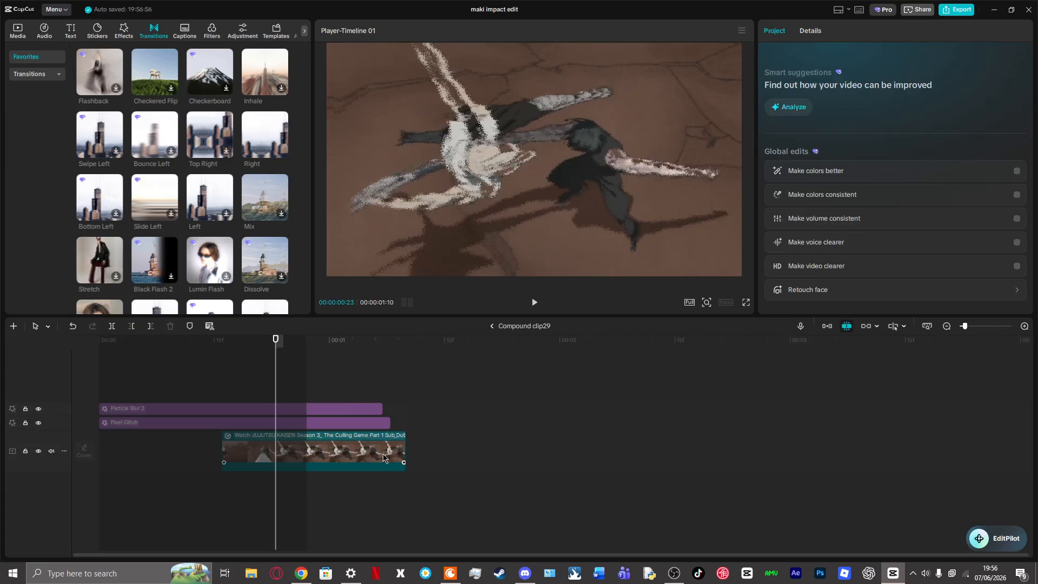
click(837, 31)
drag(936, 229, 756, 248)
click(535, 303)
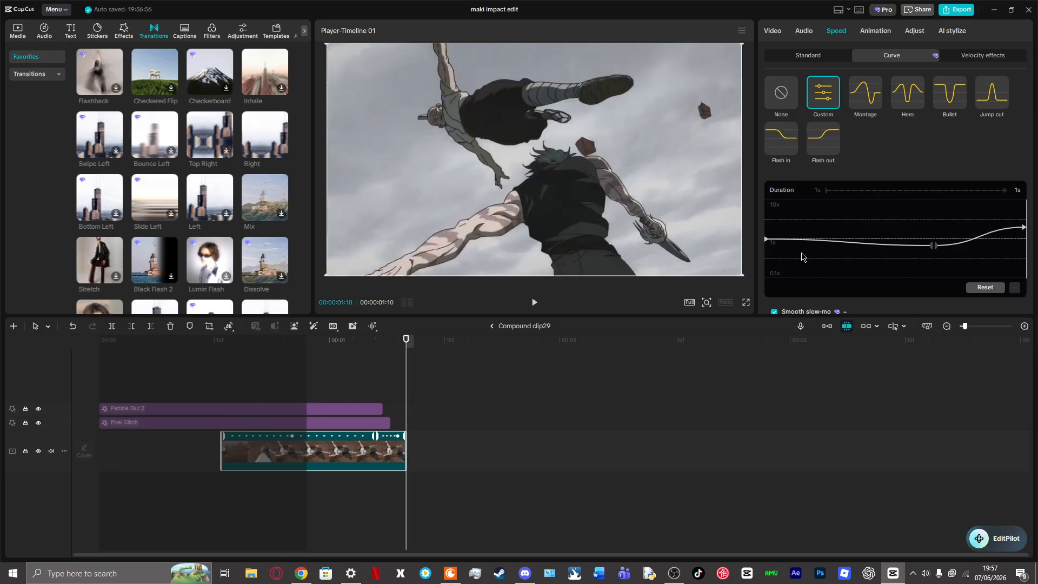
click(535, 302)
click(536, 304)
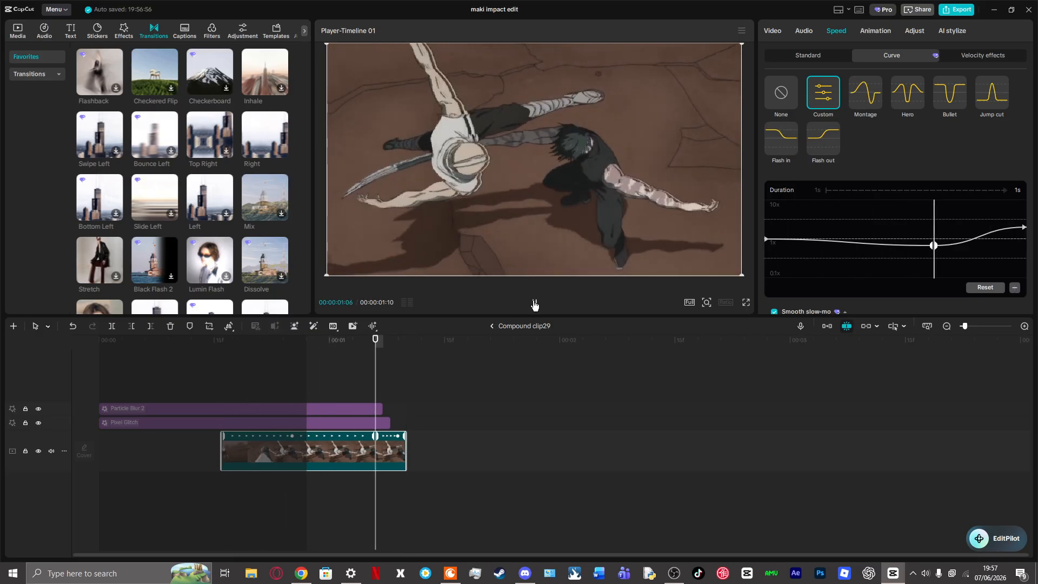
drag(780, 268, 820, 272)
click(534, 302)
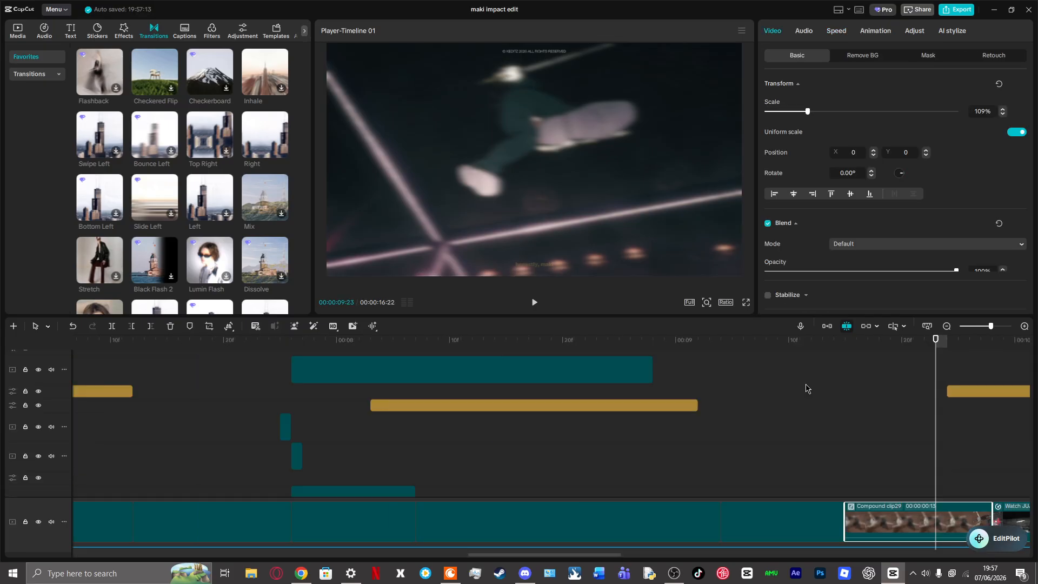
Step: Inspect the Adjust1 layer spanning the end of the second Compound clip29, and select the JUJUTSU KAISEN clip that follows
click(958, 391)
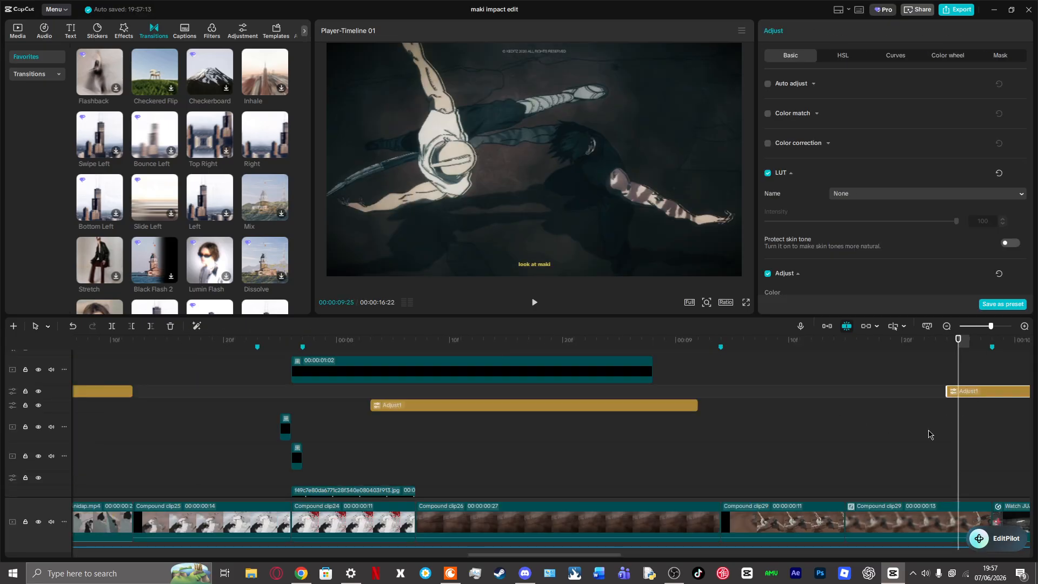
drag(469, 554, 534, 554)
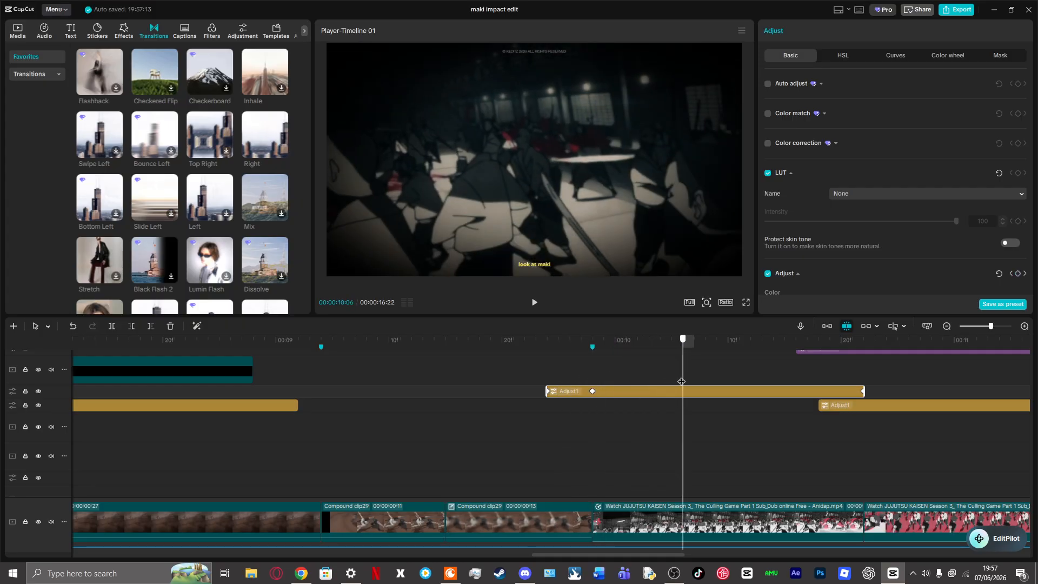
click(594, 519)
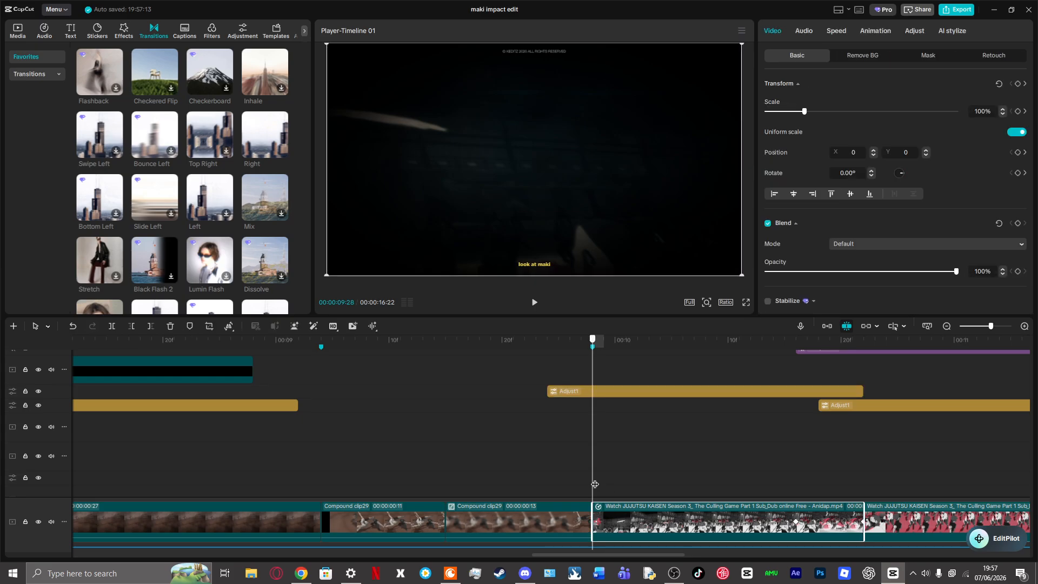
Step: Examine the settings of the Shake and Camera Movement effects above the clip following Compound clip29, and scrub through their motion
scroll(676, 449, up, 3)
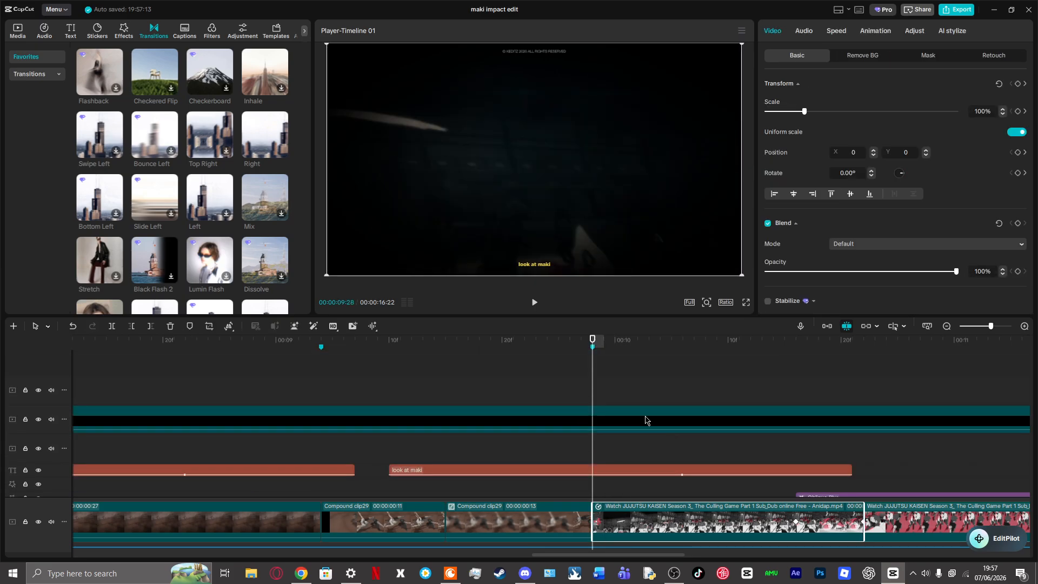
scroll(645, 420, down, 3)
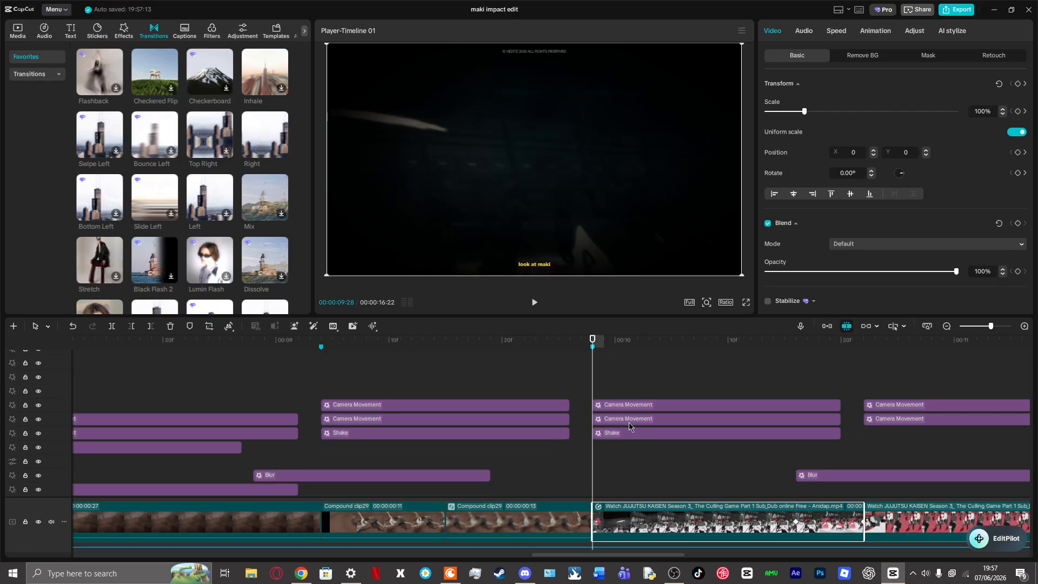
scroll(629, 425, down, 1)
click(629, 427)
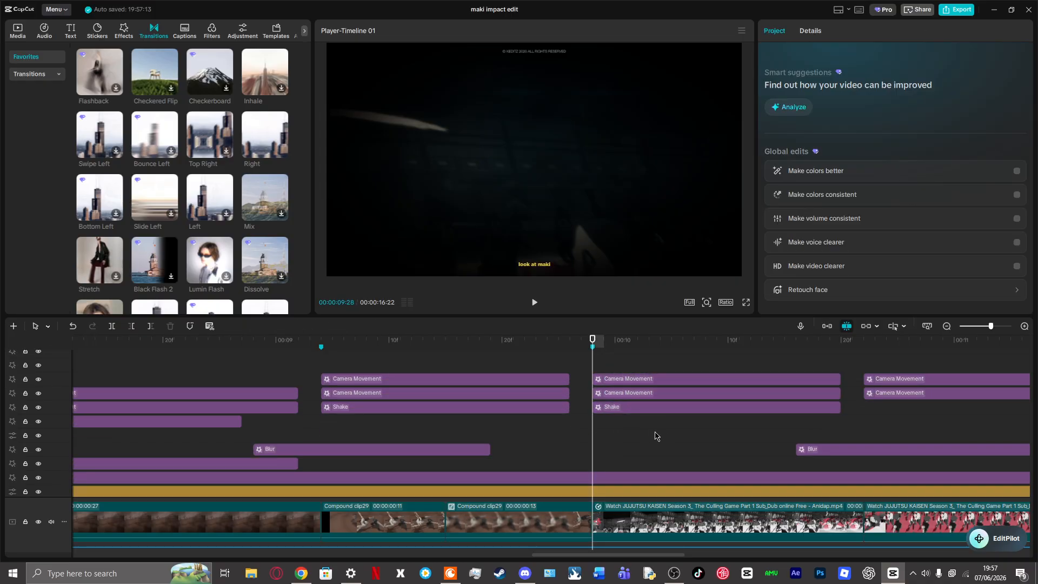
click(630, 407)
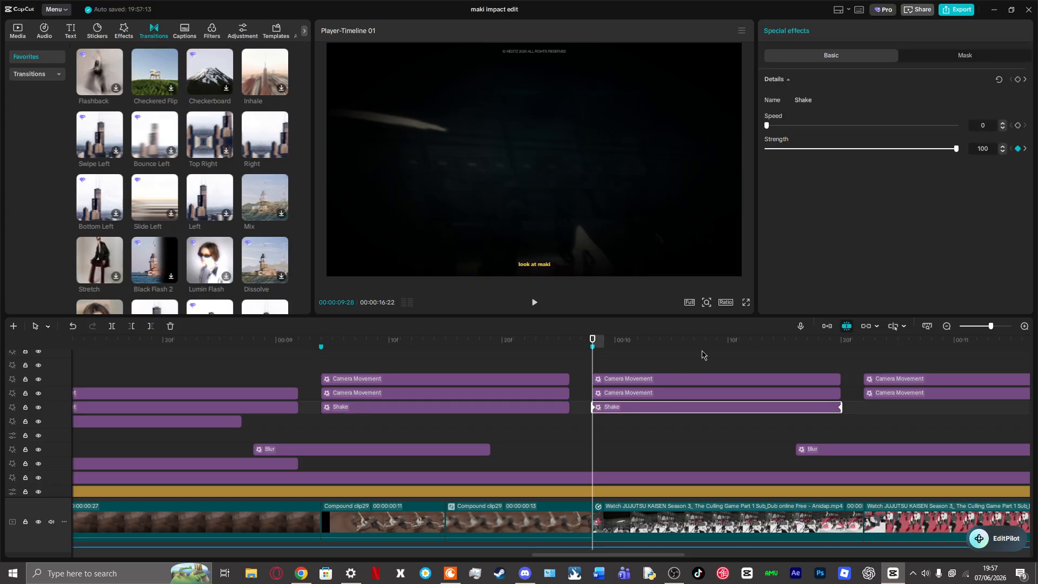
click(656, 381)
click(648, 406)
click(610, 394)
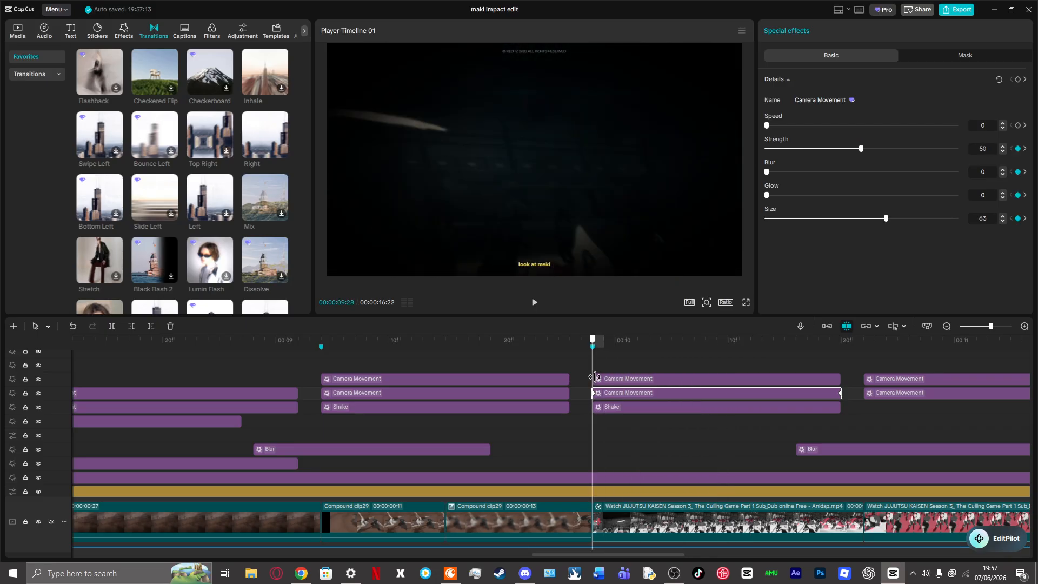
drag(596, 376, 695, 362)
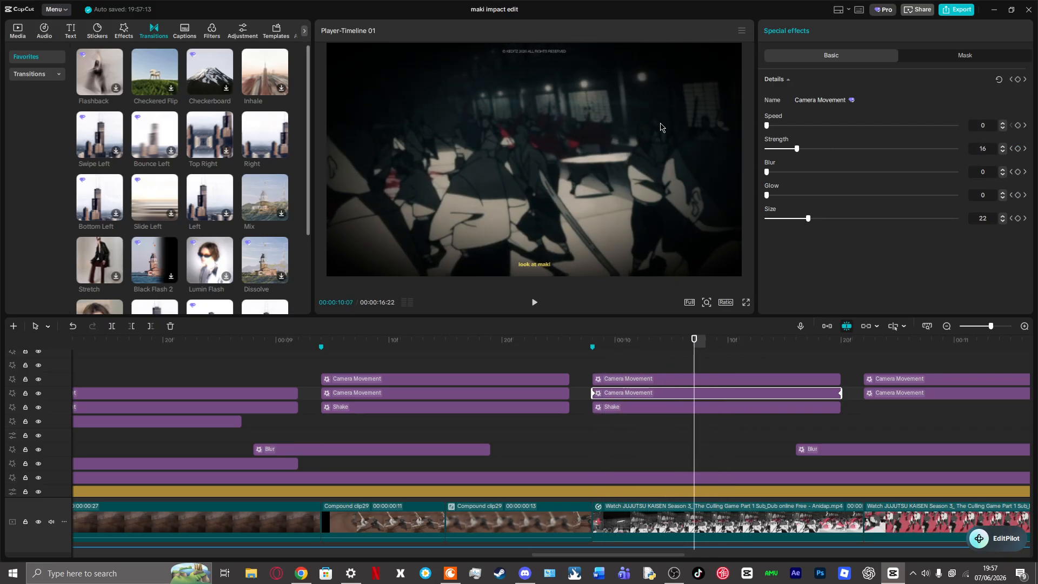
Step: Scrub from the end of the second Compound clip29 through the following clip to the red-background shot
click(557, 355)
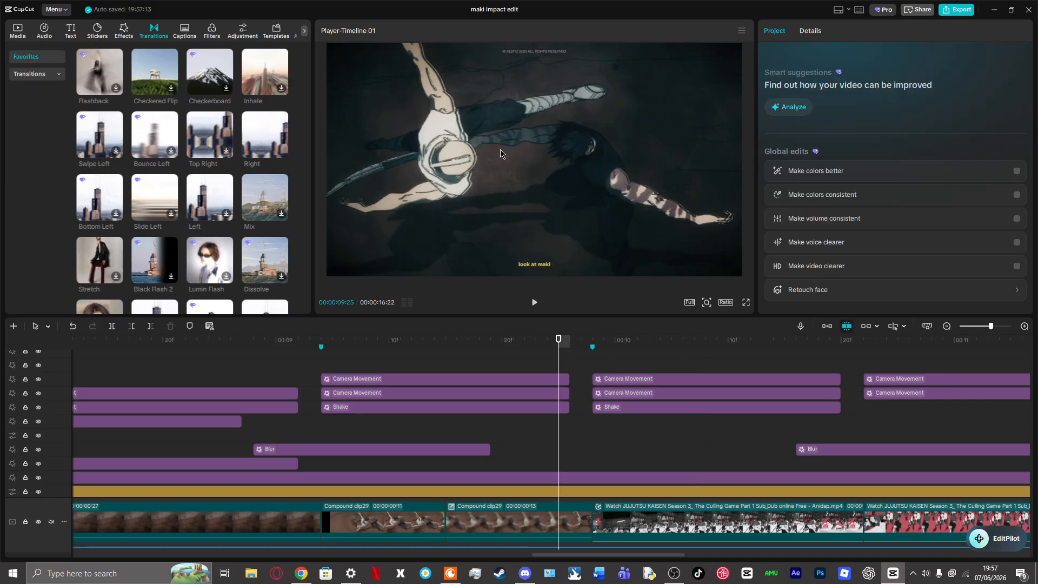
drag(559, 374, 580, 373)
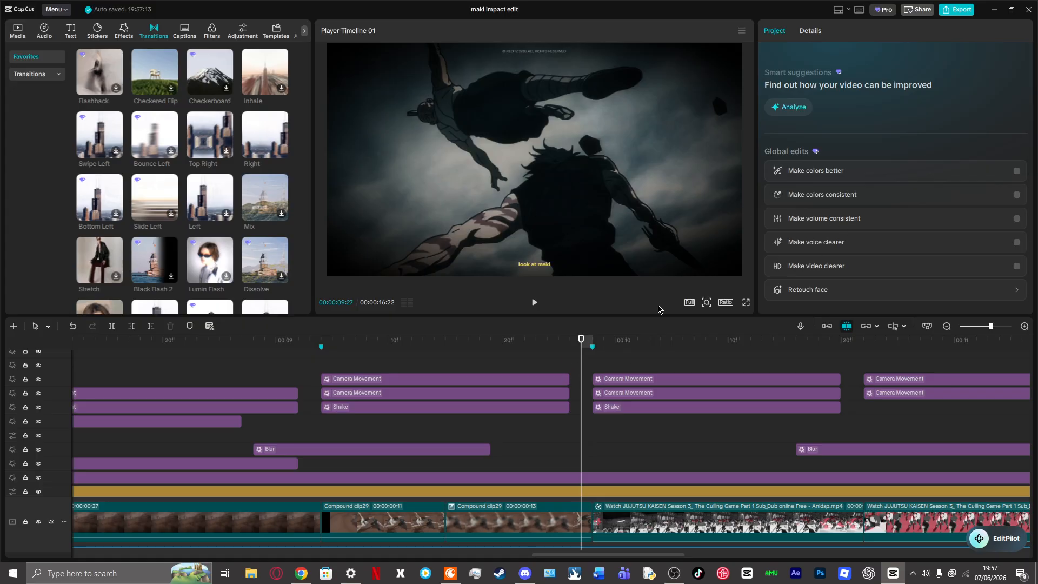
drag(585, 365, 920, 359)
Step: Select the red-background JUJUTSU KAISEN clip and inspect its transform keyframes at the clip's start
click(879, 520)
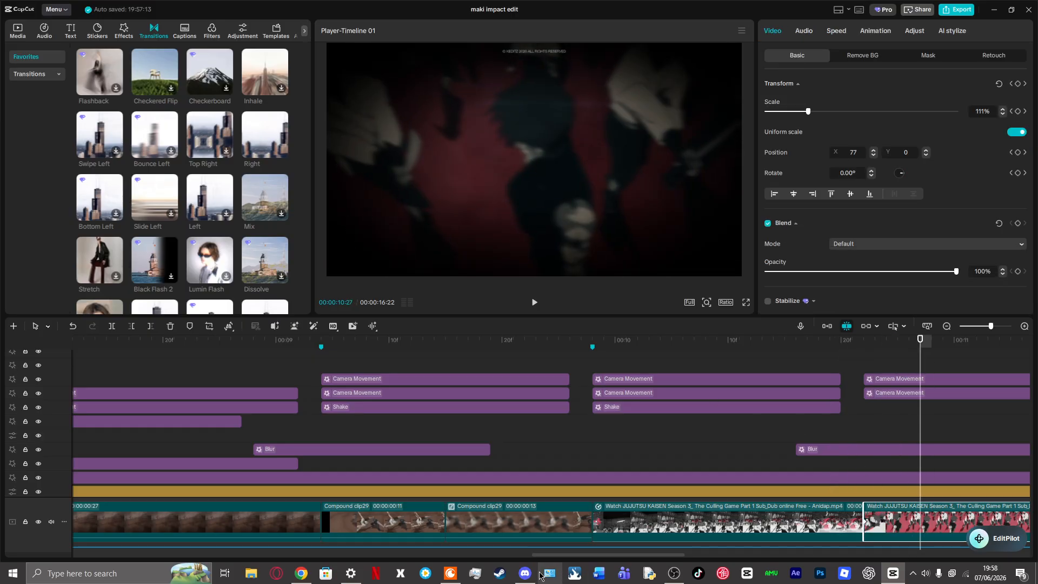
drag(565, 558, 629, 565)
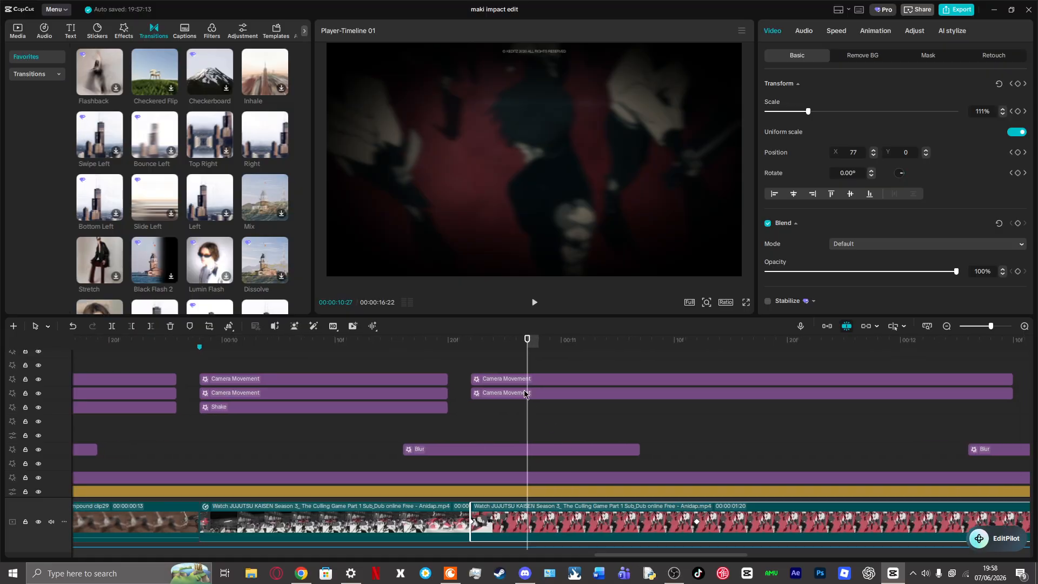
drag(517, 422, 477, 431)
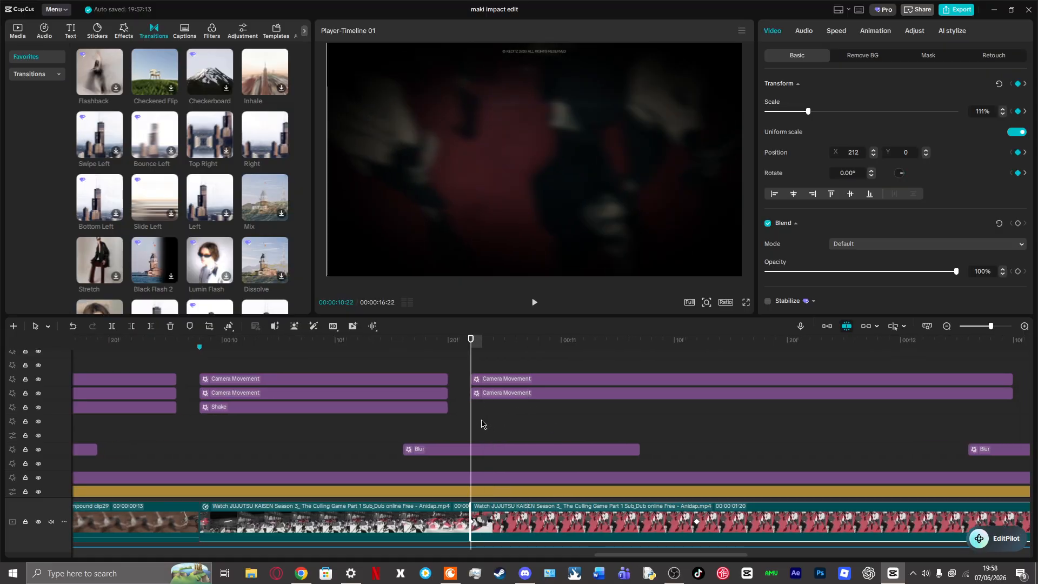
Step: Try other framings for the red-background clip's starting keyframe, scaling it to 85% and then 123% with position X at 473
click(808, 36)
click(777, 34)
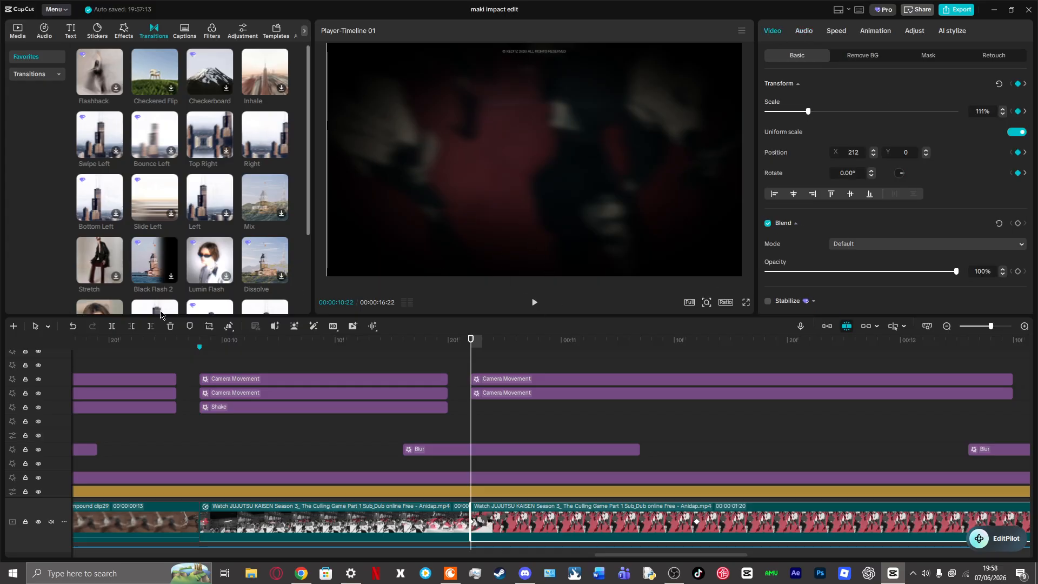
mouse_move(668, 185)
mouse_down()
mouse_move(598, 186)
mouse_move(695, 181)
mouse_move(654, 185)
mouse_up()
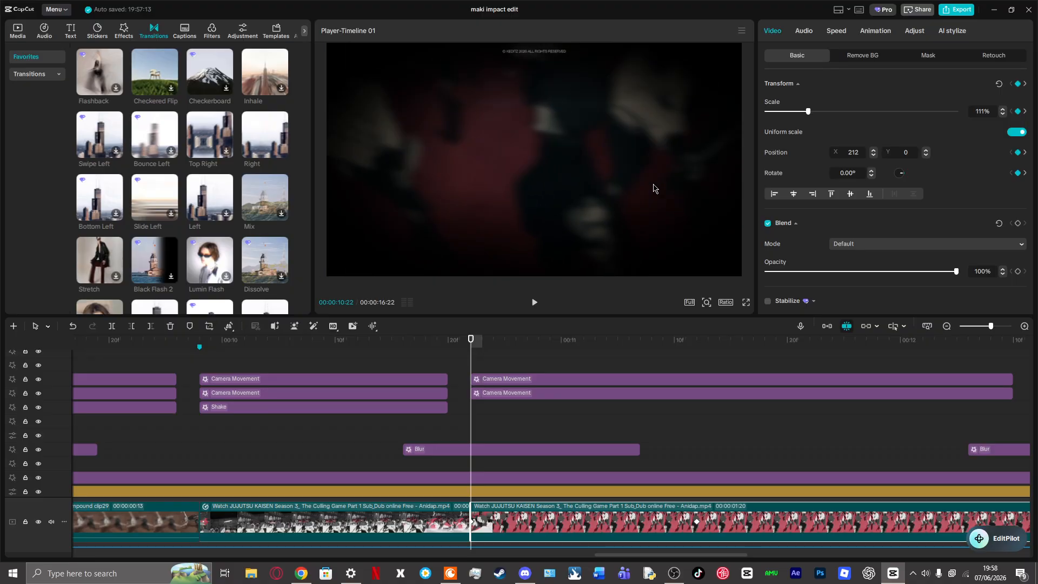
drag(809, 112, 800, 114)
drag(674, 162, 665, 160)
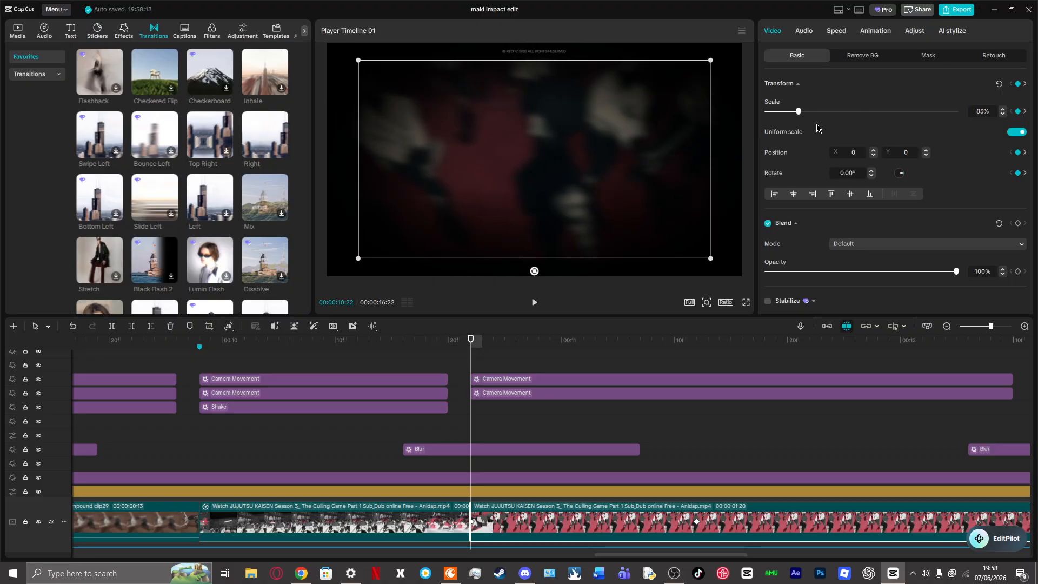
drag(801, 110, 812, 111)
drag(624, 157, 590, 159)
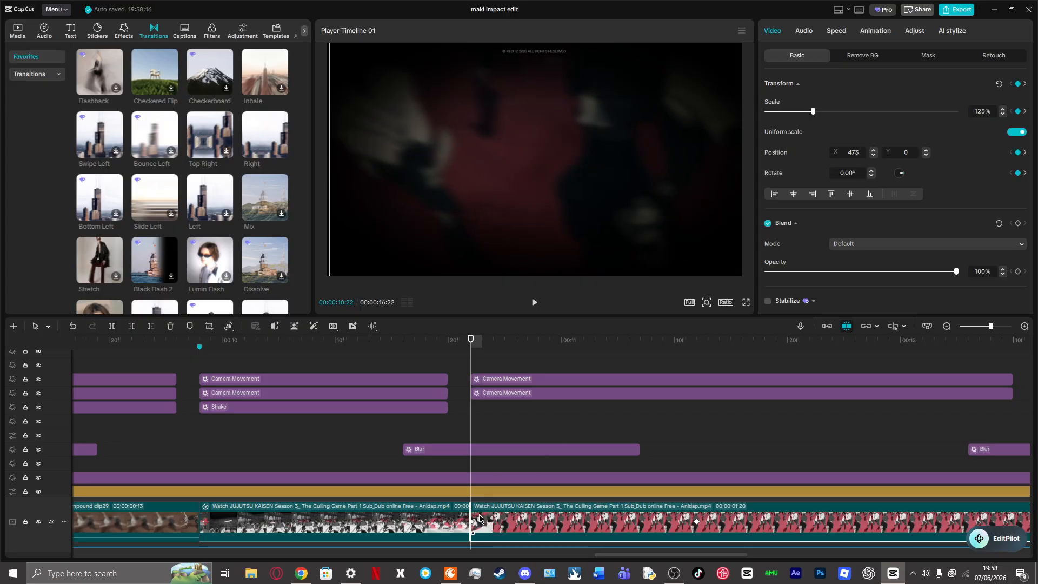
Step: Undo the trial scale and position changes on the red-background clip's starting keyframe
click(73, 326)
click(73, 326)
click(73, 326)
click(73, 326)
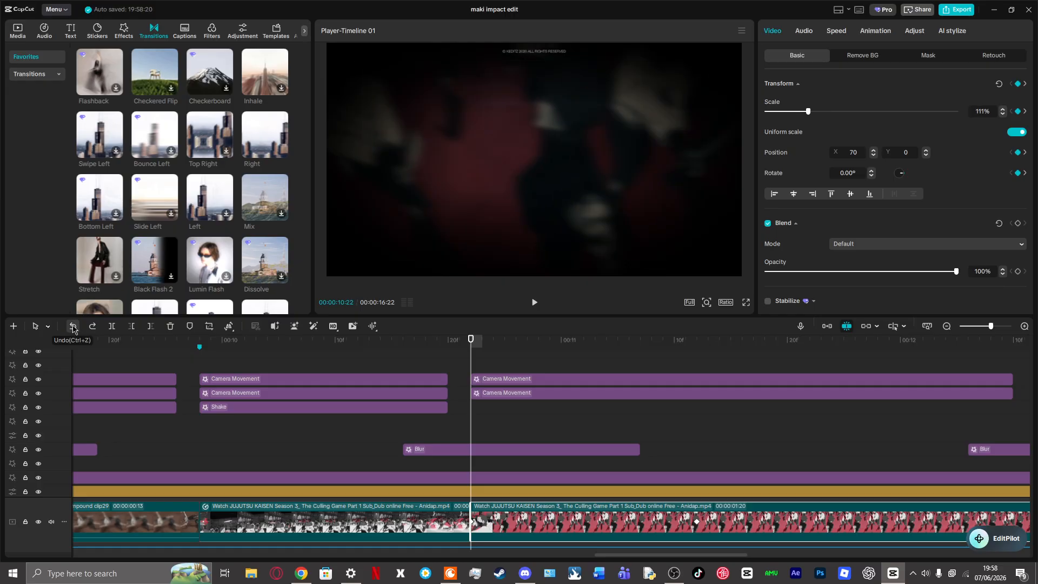
click(73, 326)
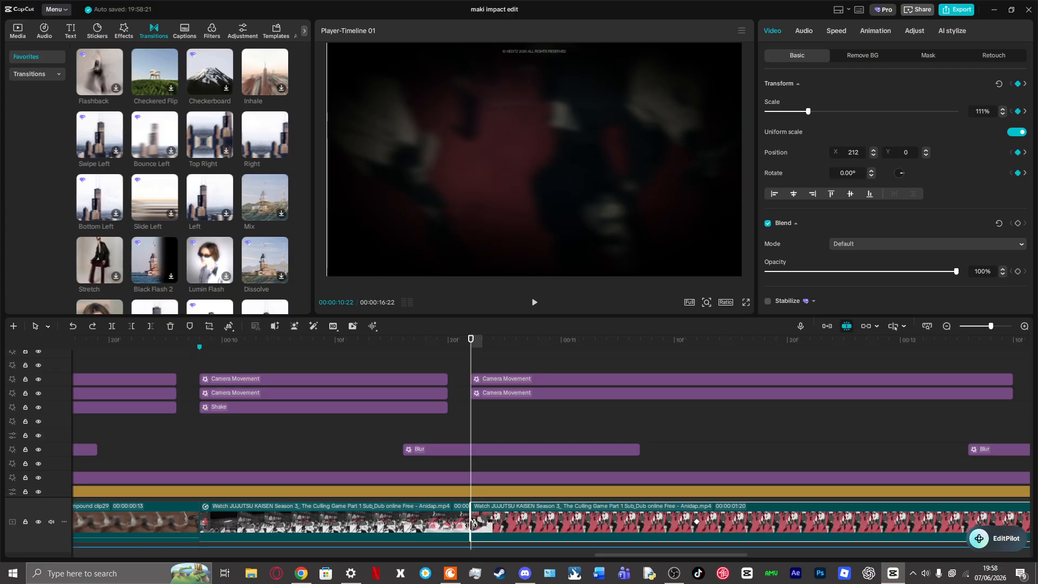
Step: Scrub the red-background clip between its two transform keyframes and examine its horizontal position curve
drag(467, 431, 476, 469)
drag(472, 425, 699, 415)
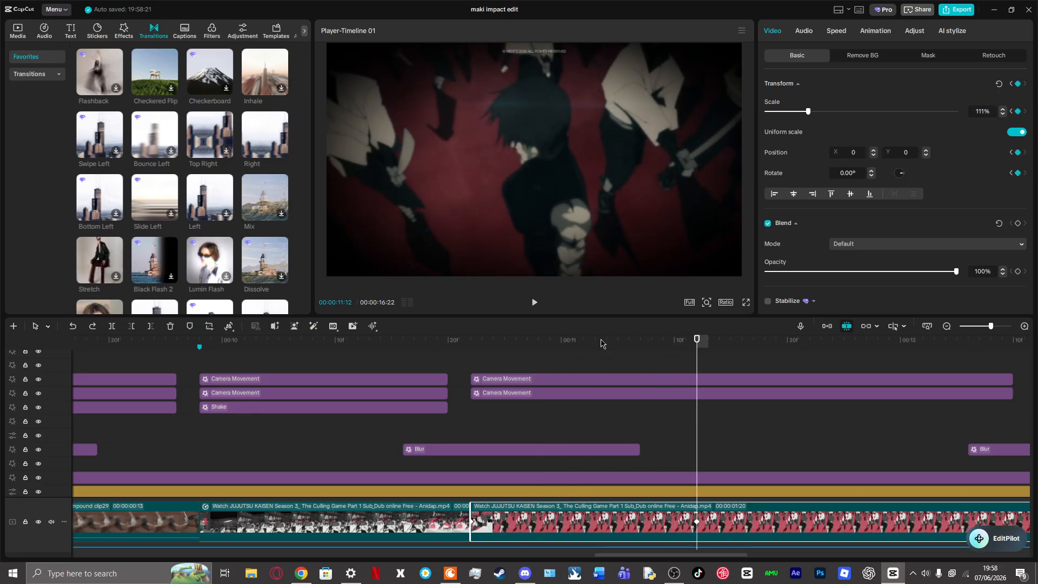
key(alt+k)
click(528, 473)
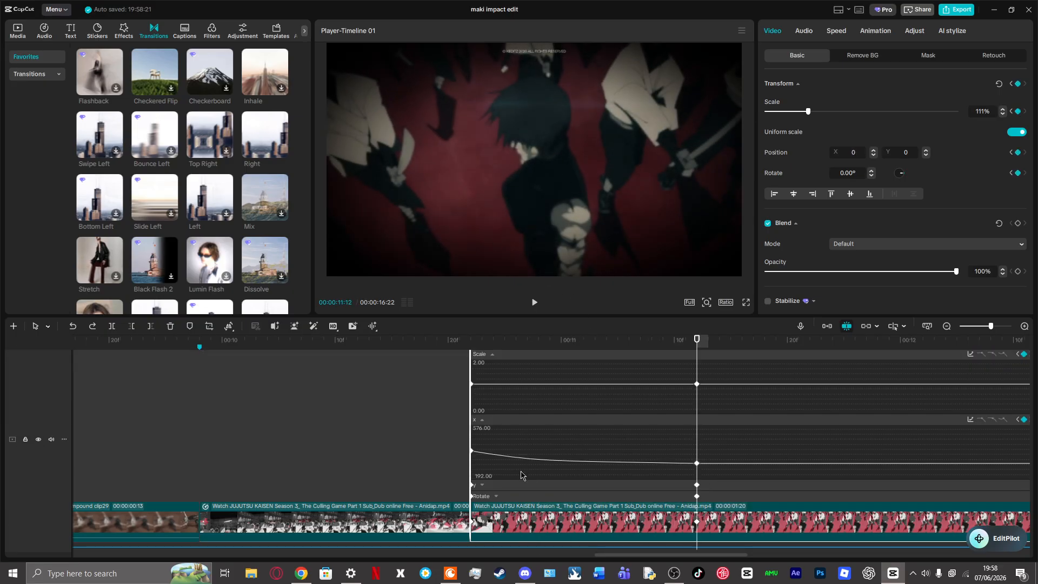
drag(710, 339, 558, 440)
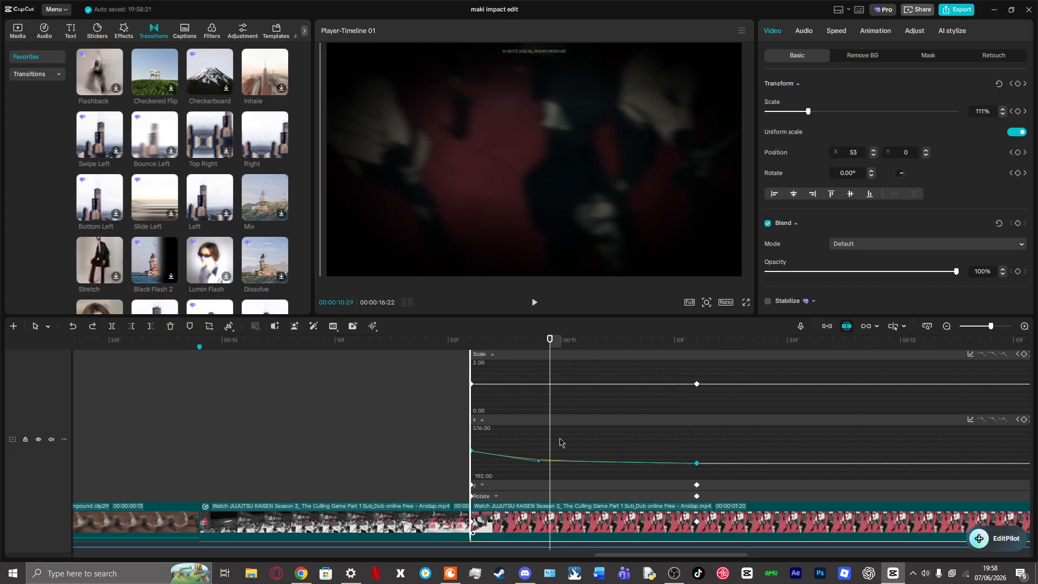
key(alt+k)
click(683, 445)
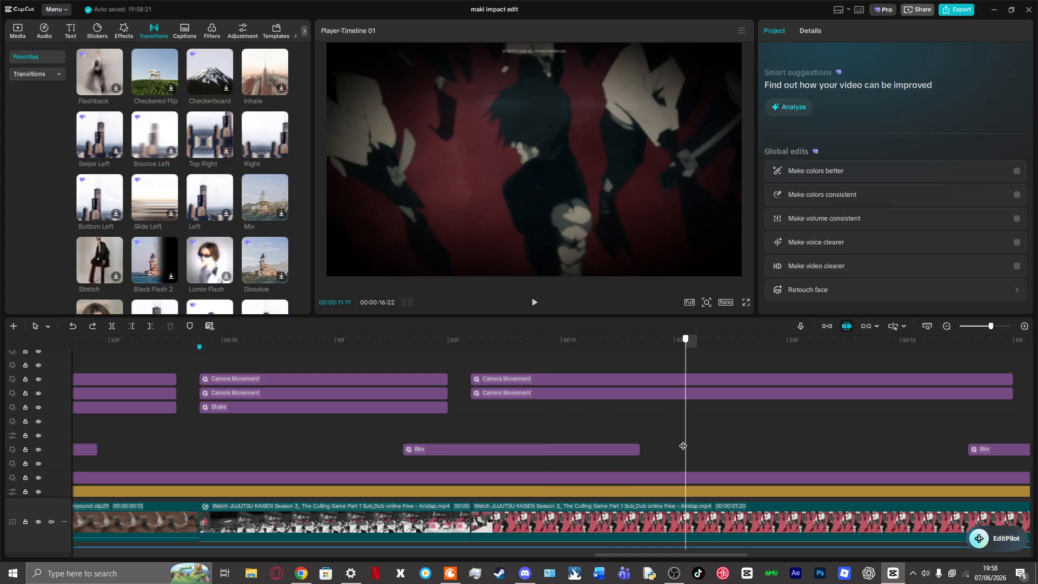
Step: Examine the overlays above the red-background clip and scrub its Adjust1 layer through to the start of Compound clip27
click(478, 424)
click(471, 425)
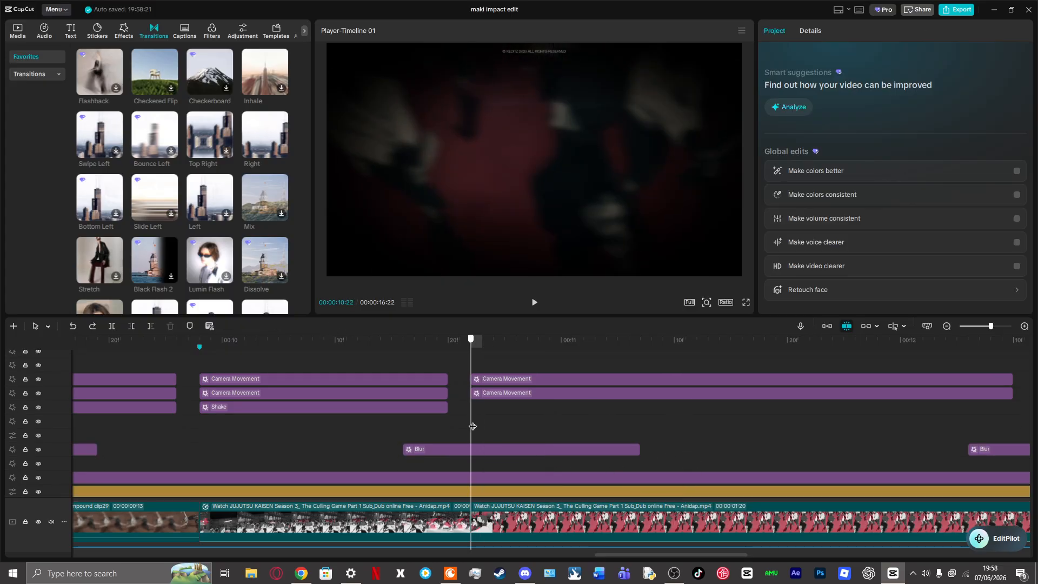
scroll(476, 428, down, 5)
scroll(605, 438, down, 3)
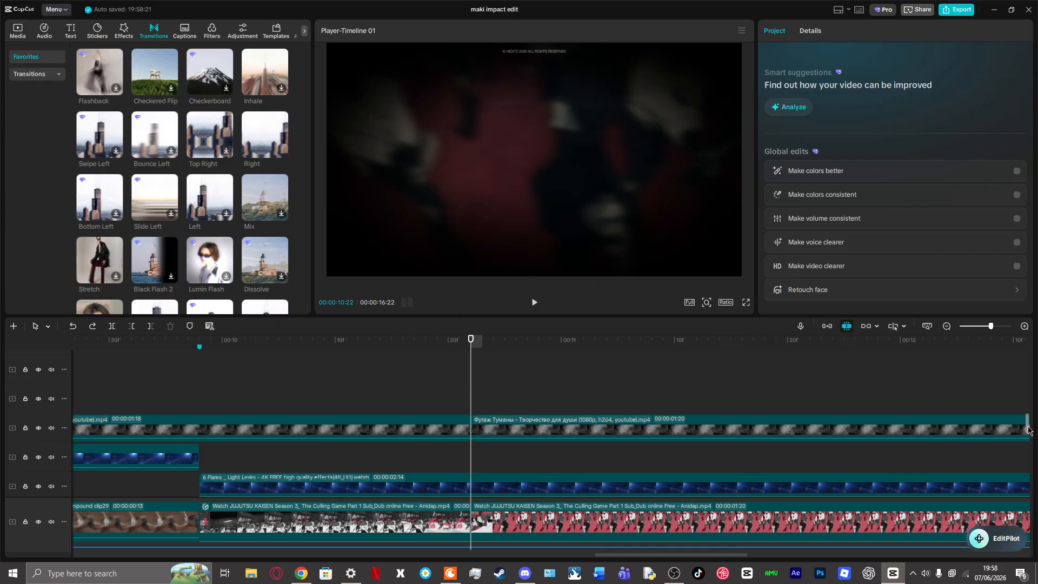
drag(1029, 429, 1014, 386)
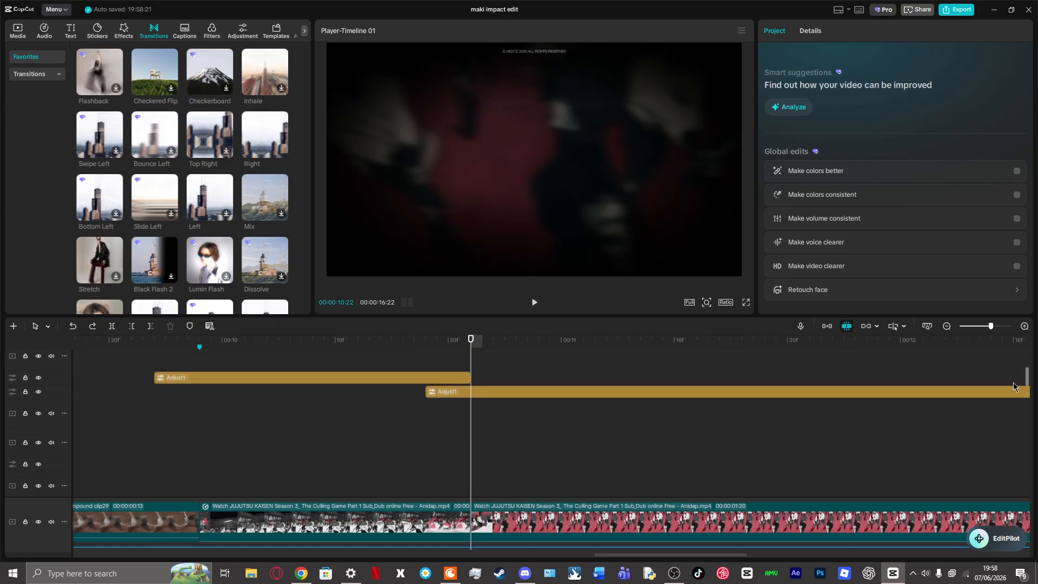
click(494, 397)
drag(471, 368, 775, 386)
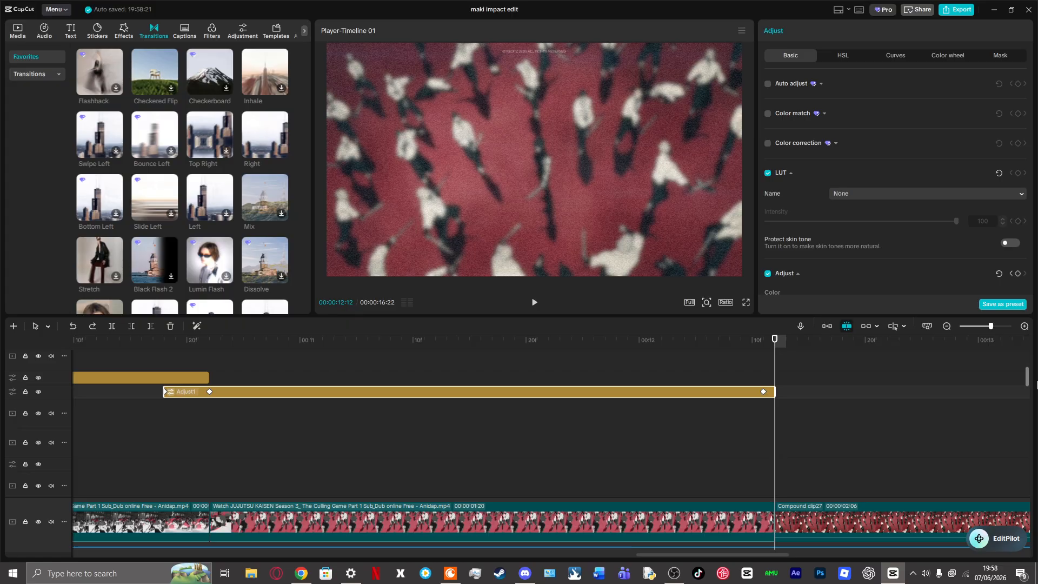
Step: Delete the short adjustment layer at the start of Compound clip27 and undo the deletion
scroll(1029, 382, down, 3)
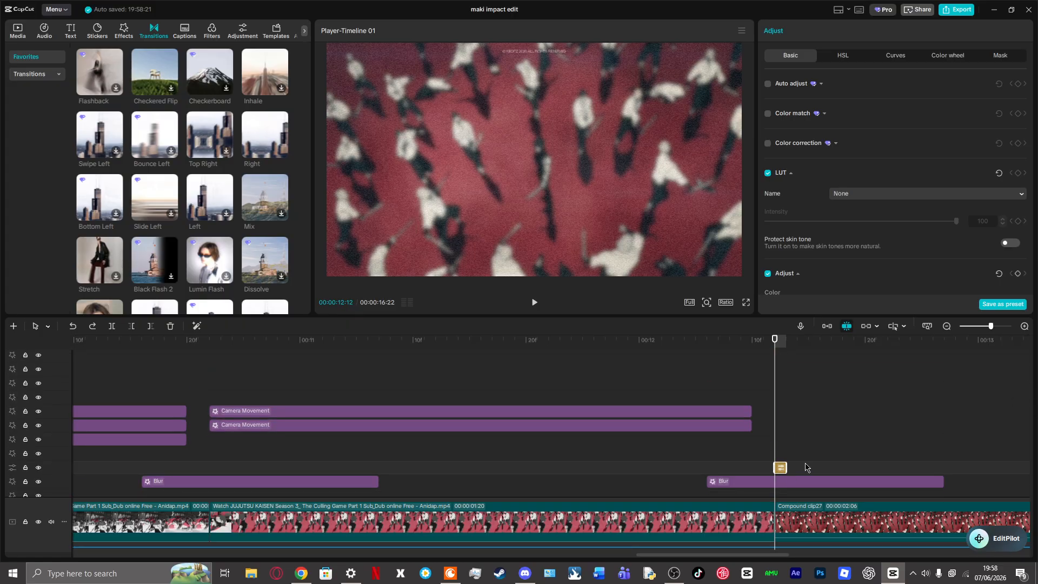
key(Delete)
click(70, 329)
Step: Scrub over the opening of Compound clip27 and inspect the Blur effect and keyframes covering its cut
click(792, 413)
drag(792, 414, 955, 420)
click(866, 450)
click(783, 483)
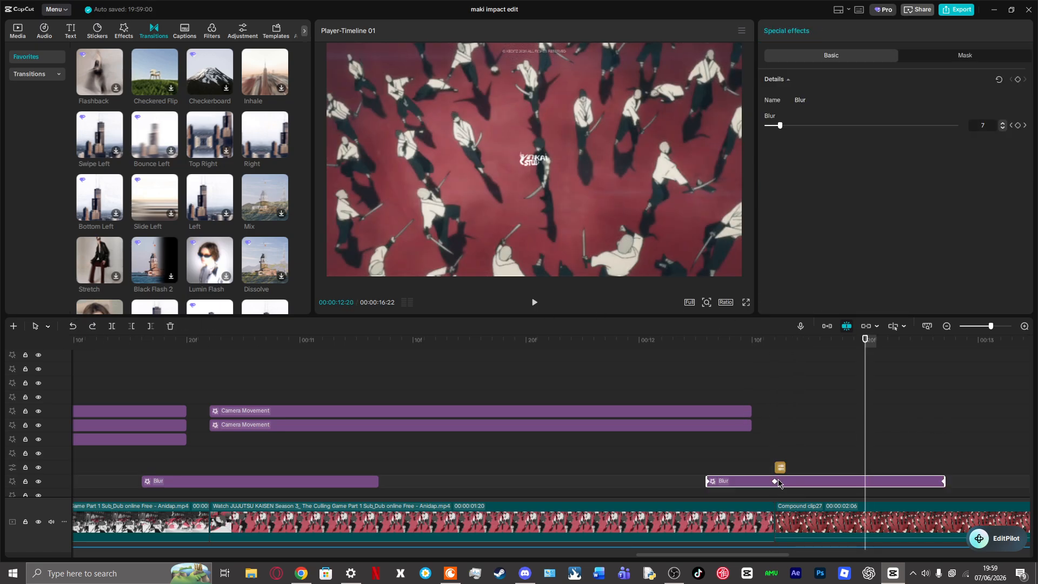
click(712, 470)
mouse_move(708, 471)
mouse_down()
mouse_move(1026, 466)
mouse_move(710, 456)
mouse_up()
Step: Zoom the timeline out and enlarge its area to survey the stacked effect layers above all clips
drag(992, 326, 981, 329)
click(274, 380)
drag(274, 382, 543, 381)
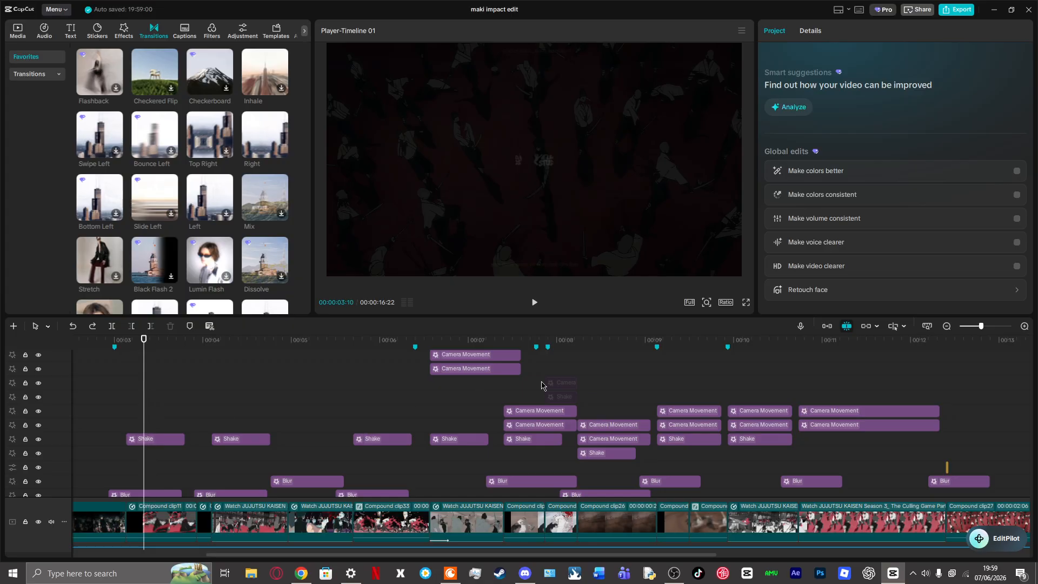
drag(680, 317, 674, 157)
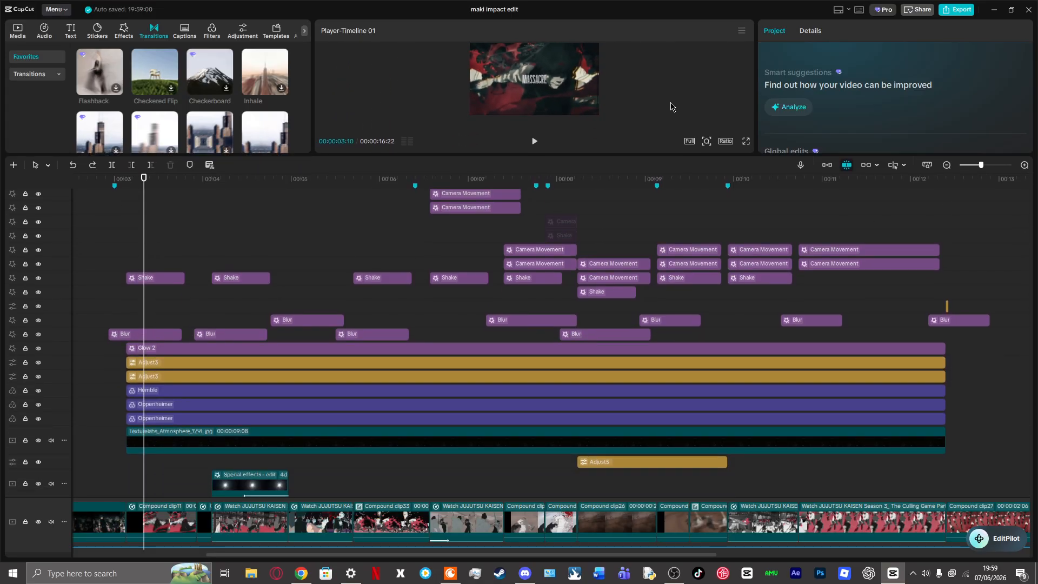
click(137, 257)
scroll(220, 295, up, 10)
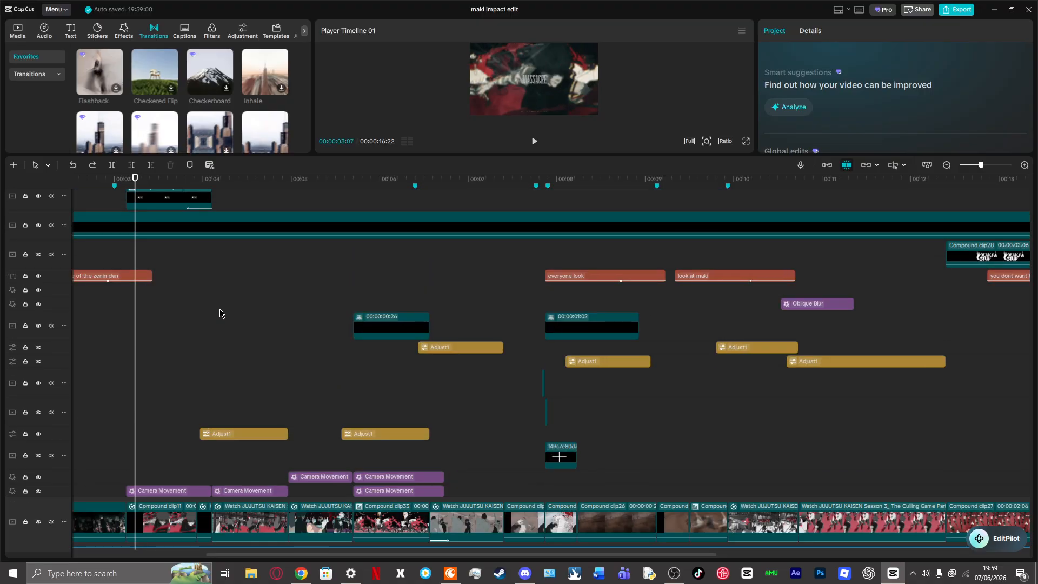
Step: Scrub the first Camera Movement and Shake effects from 00:00:03:04 to 00:00:04:03, and inspect the Blur on that cut
scroll(198, 328, down, 4)
click(159, 399)
scroll(179, 368, down, 3)
drag(151, 345, 127, 368)
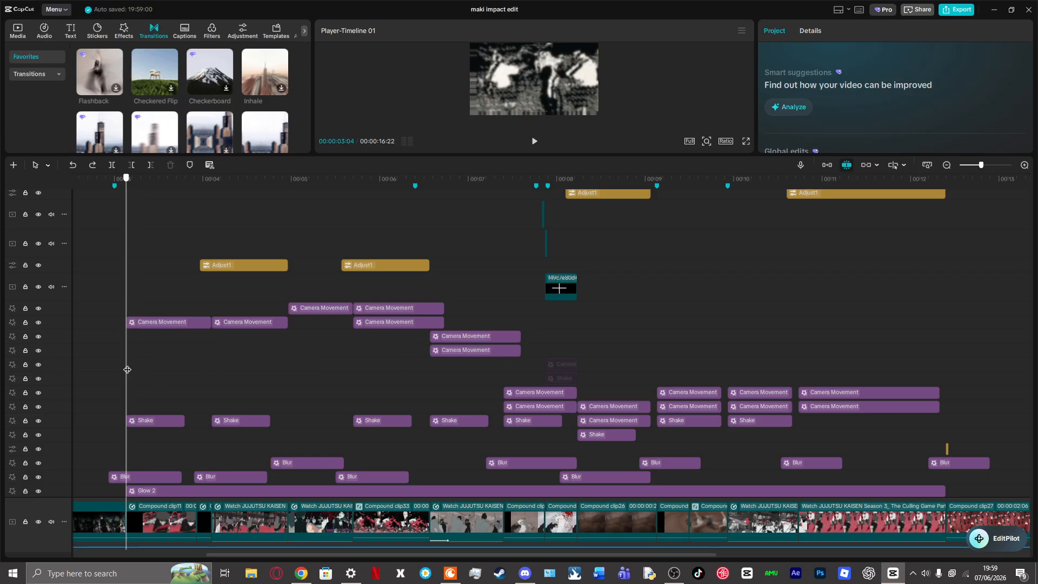
scroll(138, 383, down, 1)
drag(158, 432, 211, 385)
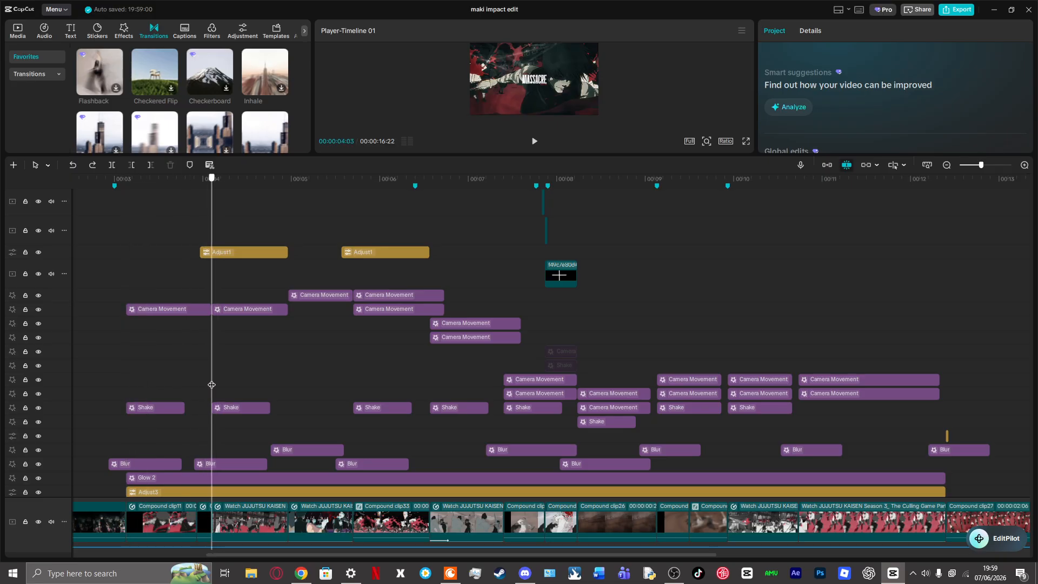
click(223, 466)
drag(206, 452, 209, 452)
scroll(249, 433, down, 3)
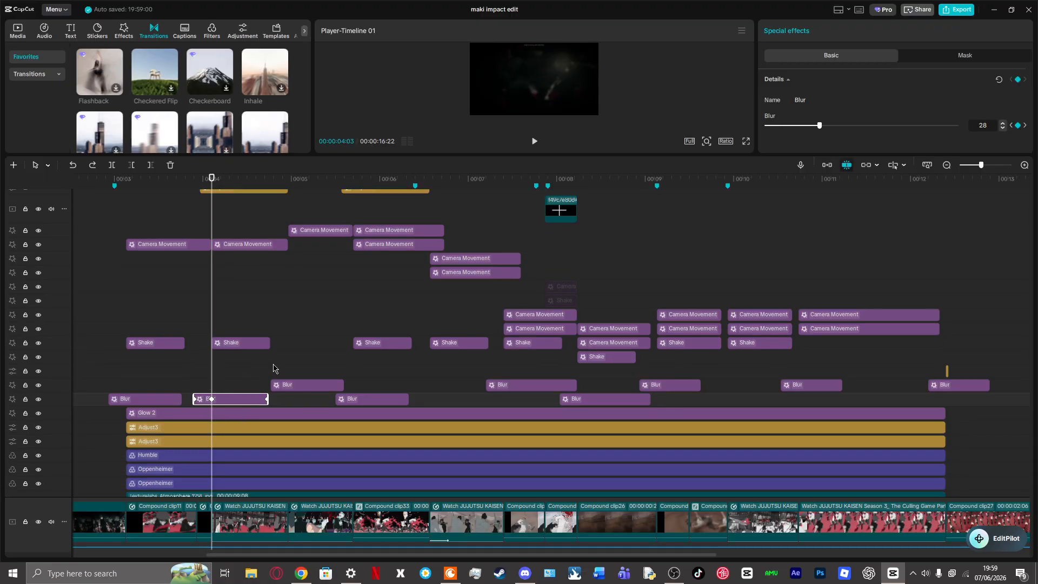
Step: Redo the undone edits to get out of Compound clip29, and show the main timeline zoomed out
drag(273, 368, 379, 407)
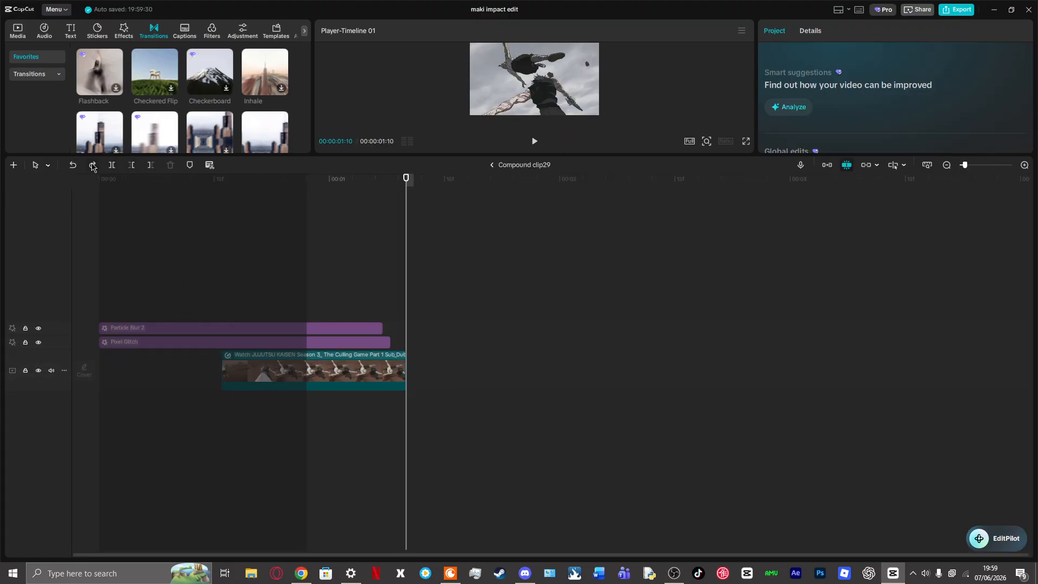
click(93, 166)
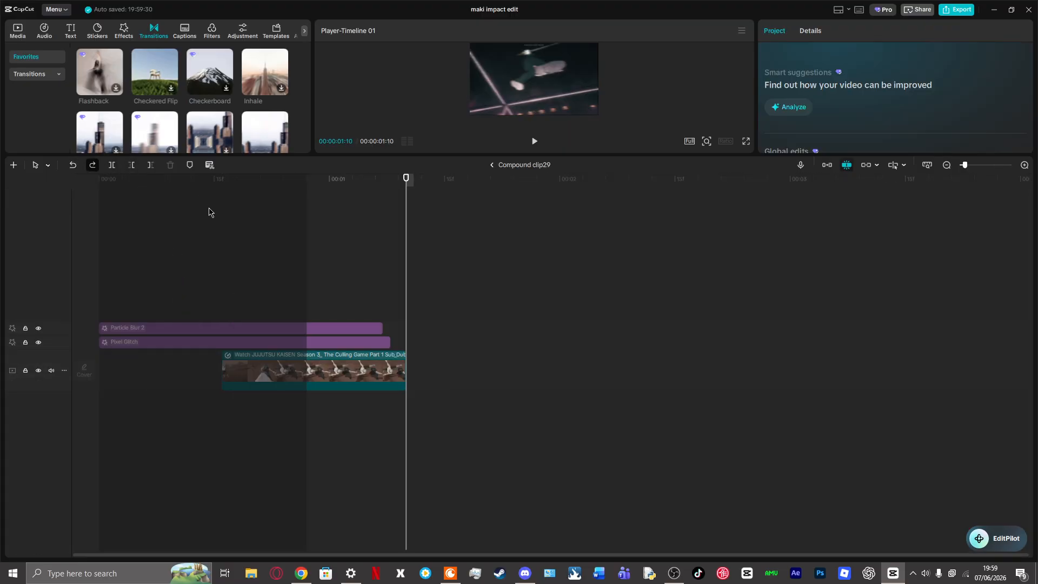
drag(990, 166, 978, 172)
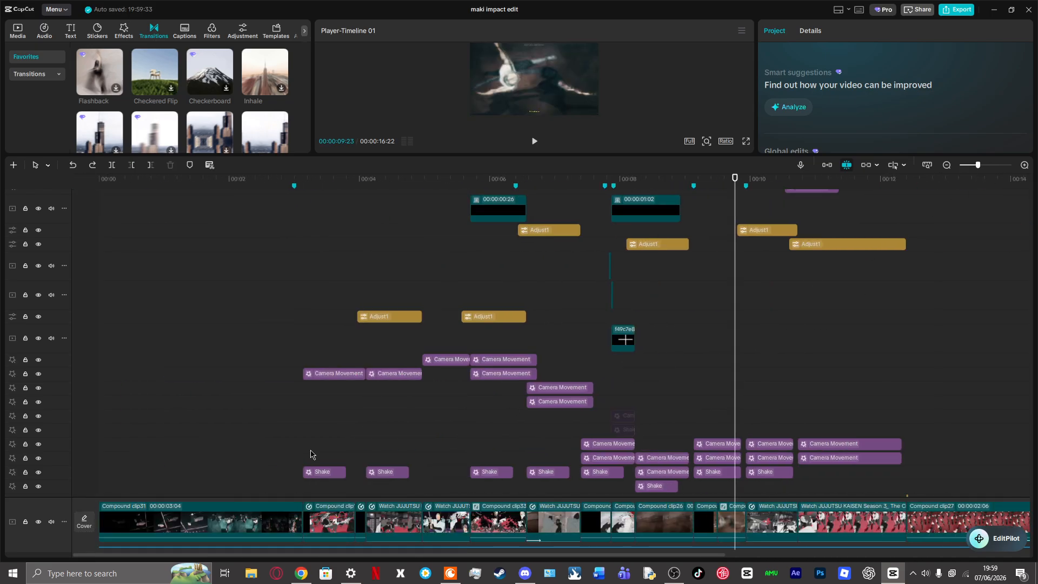
Step: Review the Shake, Camera Movement and Blur rows across the edit, with the playhead at 00:00:03:04
scroll(311, 454, down, 4)
drag(372, 407, 198, 408)
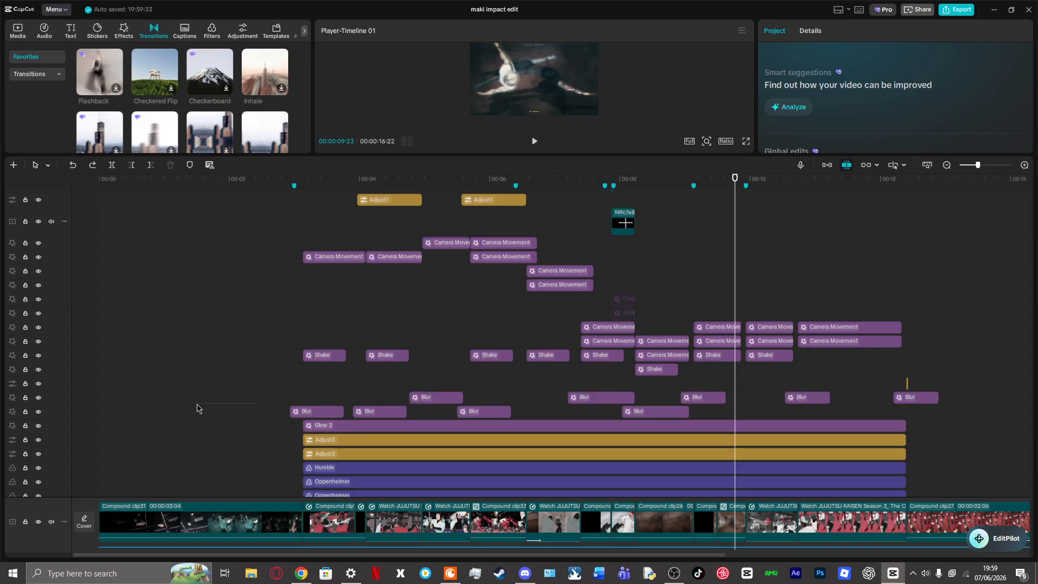
mouse_move(300, 491)
mouse_down()
mouse_move(407, 483)
mouse_move(290, 481)
mouse_move(303, 479)
mouse_up()
drag(310, 360, 844, 374)
click(518, 318)
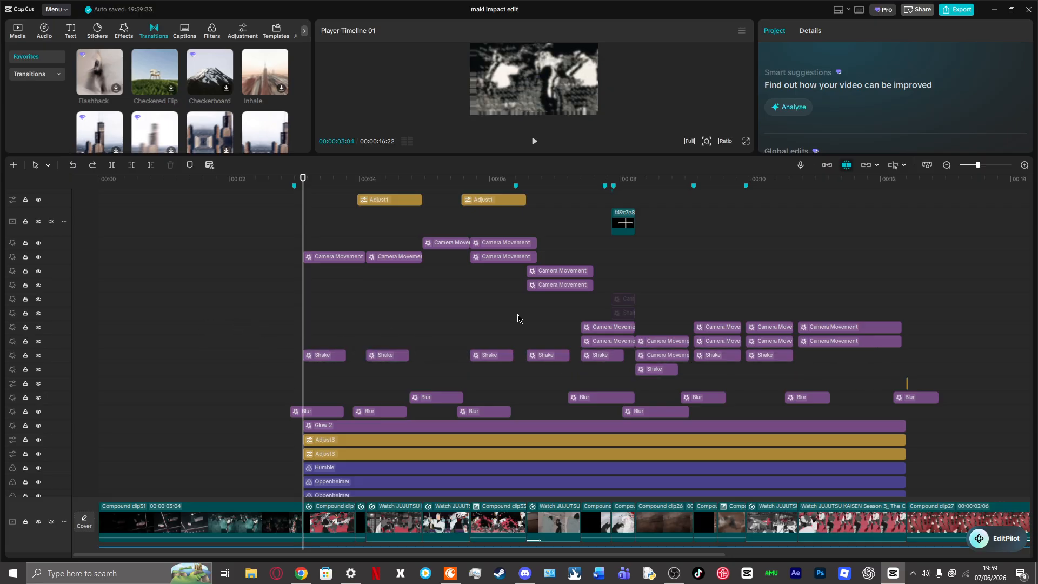
drag(441, 337, 469, 331)
drag(276, 275, 250, 247)
Step: Look through the full track stack, from the uppermost compound clips and texts down to the audio tracks
scroll(390, 349, up, 1)
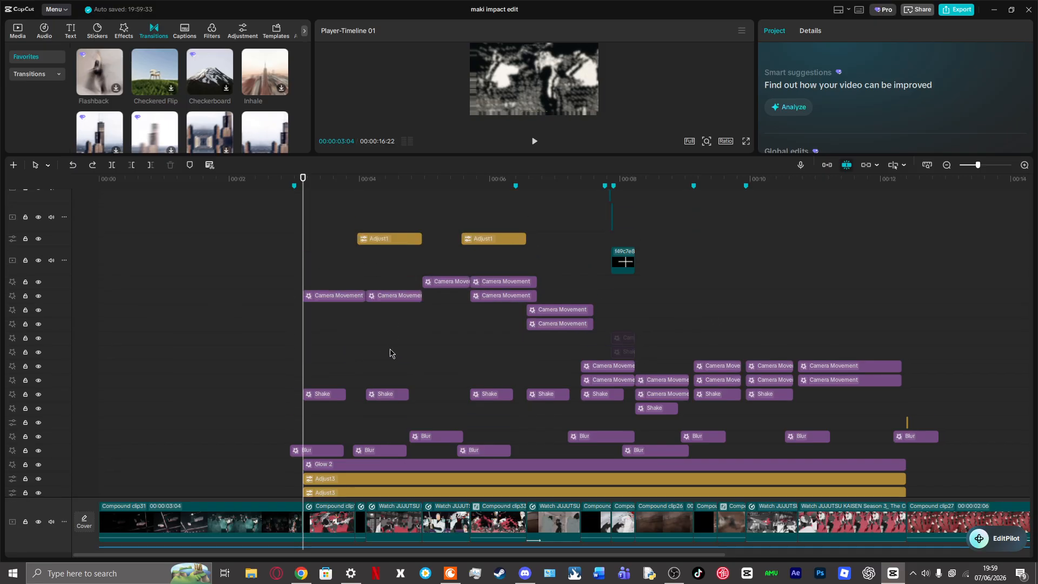
scroll(390, 353, up, 5)
drag(339, 364, 408, 341)
scroll(358, 379, up, 3)
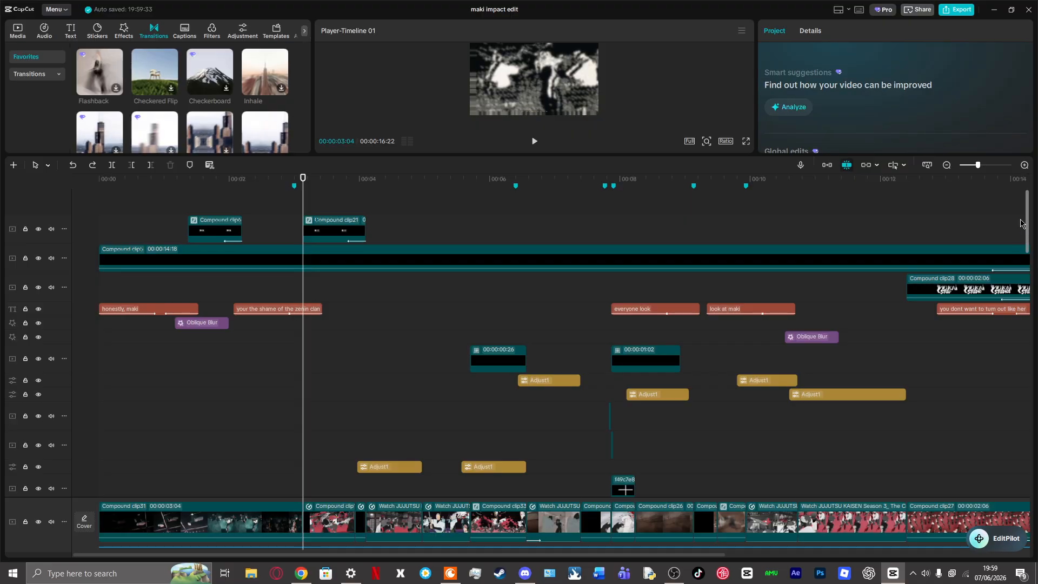
drag(1028, 221, 1035, 331)
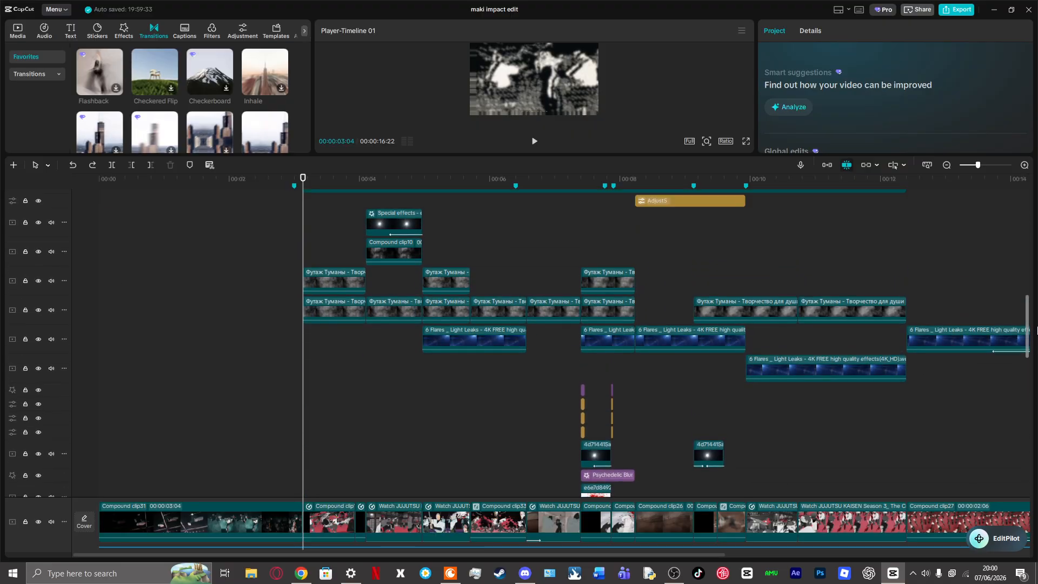
scroll(348, 353, down, 10)
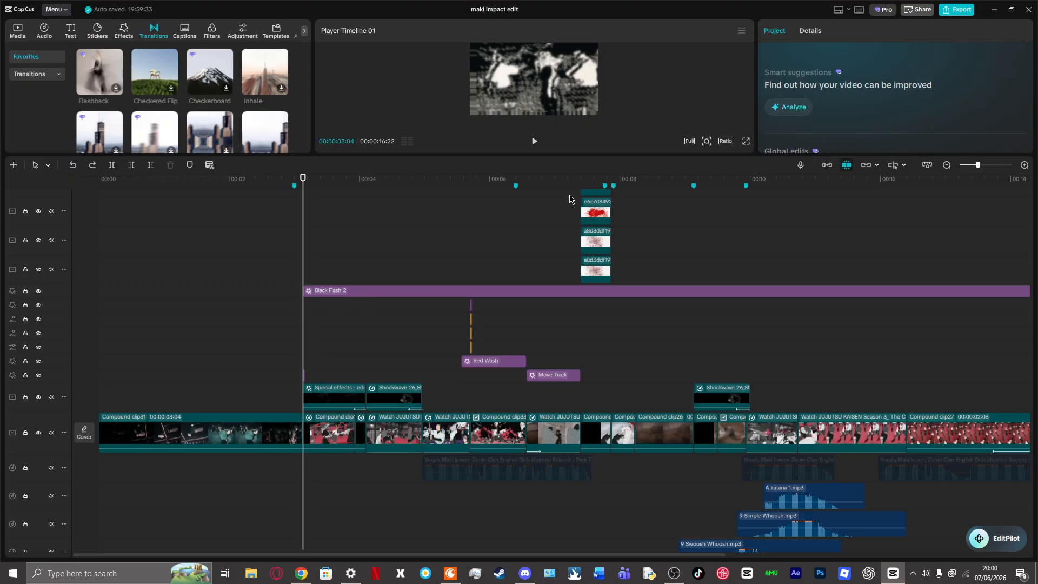
Step: Enlarge the preview and scrub from 00:00:03:04 to the start of Compound clip33 at 00:00:05:21
drag(599, 154, 653, 325)
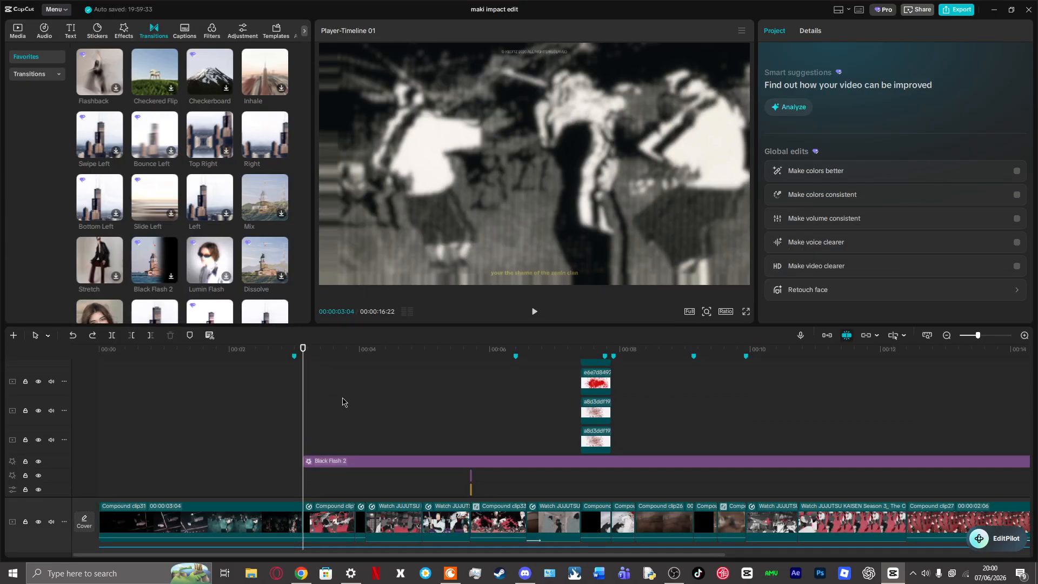
click(318, 421)
drag(318, 422, 470, 441)
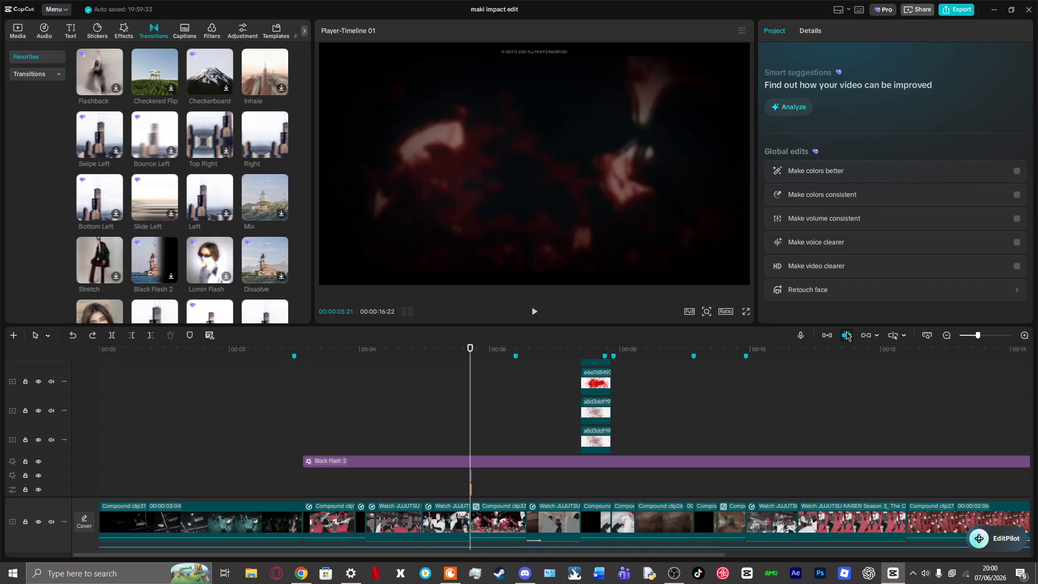
Step: Delete the stack of very short effect and adjustment layers at the start of Compound clip33
drag(977, 336, 989, 336)
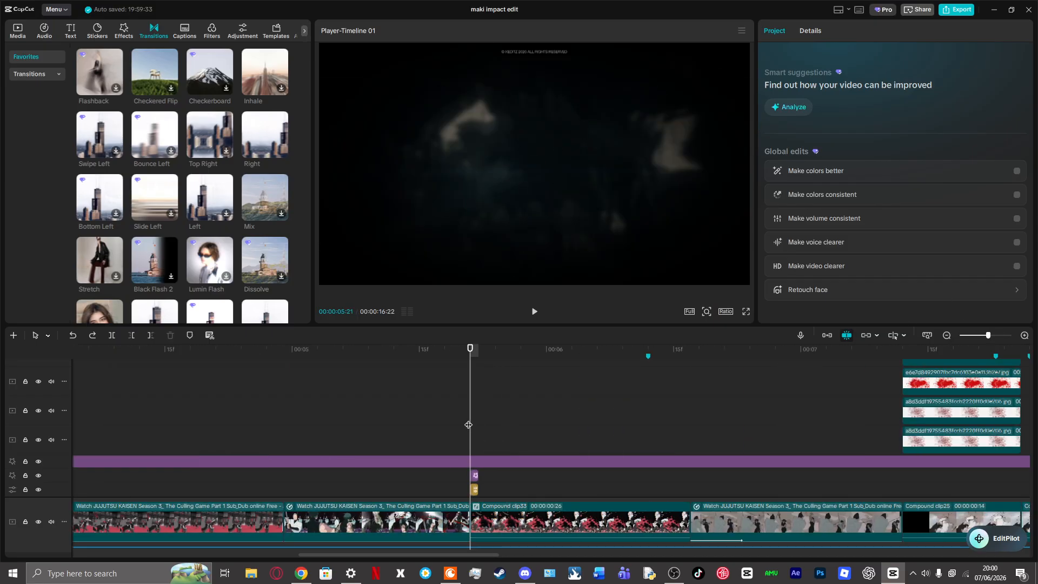
mouse_move(468, 425)
mouse_down()
mouse_move(421, 430)
mouse_move(470, 431)
mouse_up()
scroll(494, 446, down, 3)
drag(497, 426, 470, 417)
key(Delete)
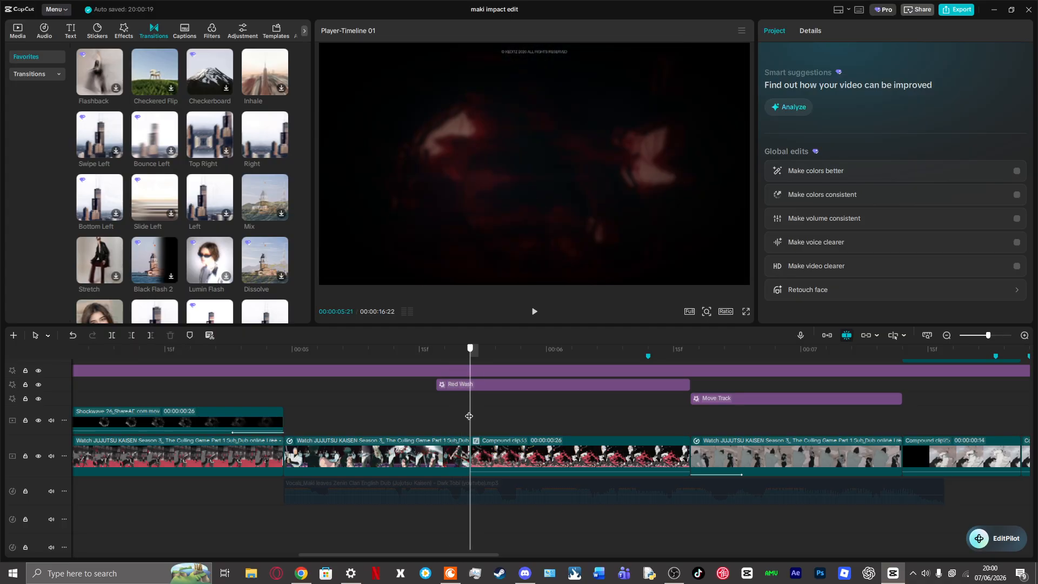
Step: Undo the deletion of the short layers at Compound clip33 and select the Red Wash effect, with the playhead at 00:00:05:17
click(73, 336)
drag(420, 470, 436, 434)
click(548, 445)
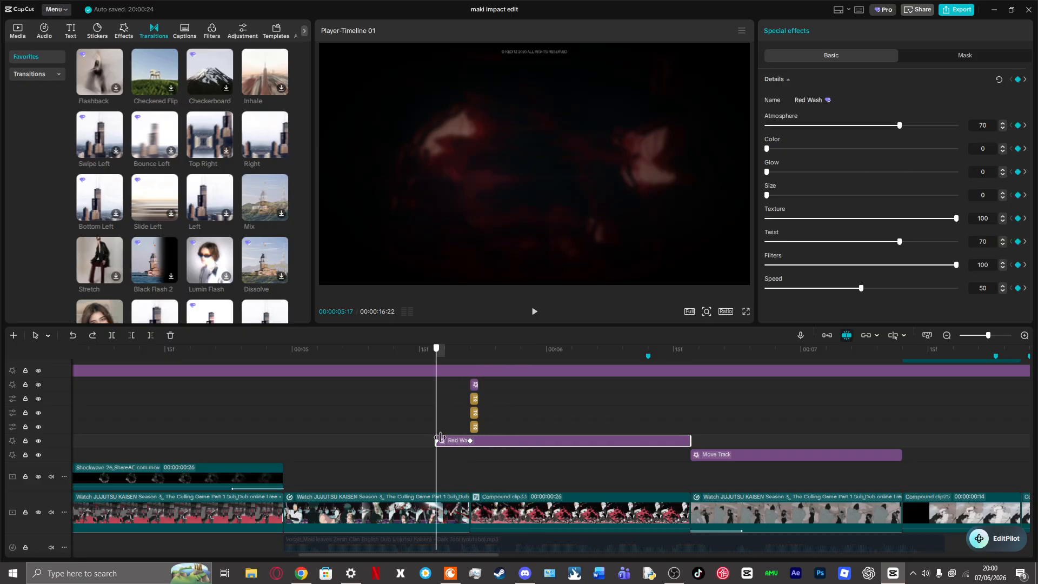
drag(989, 336, 996, 338)
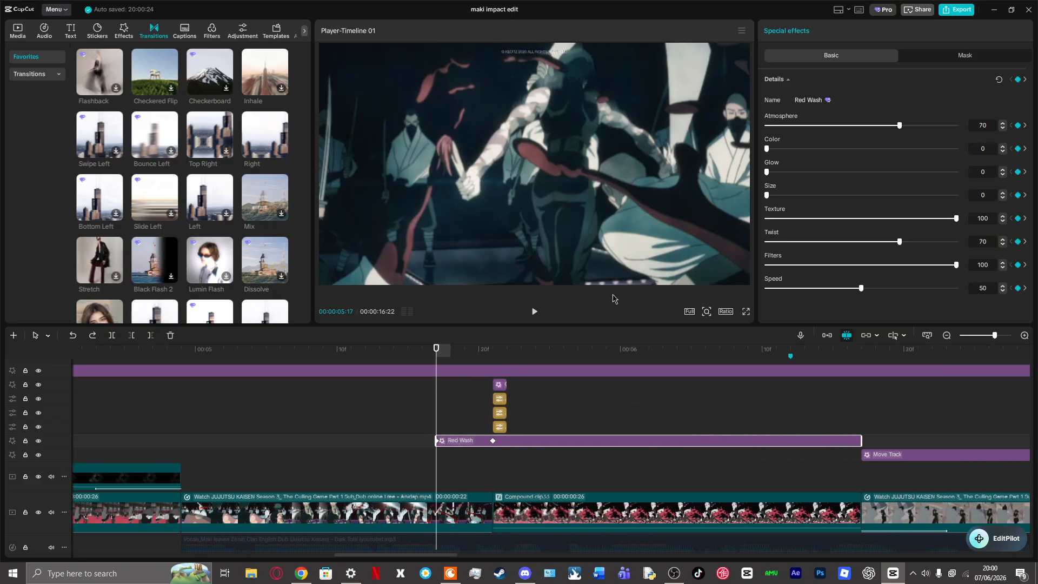
Step: Delete the Red Wash effect to compare the frame at 00:00:05:22 without it, and undo the deletion
drag(443, 426, 514, 427)
key(Delete)
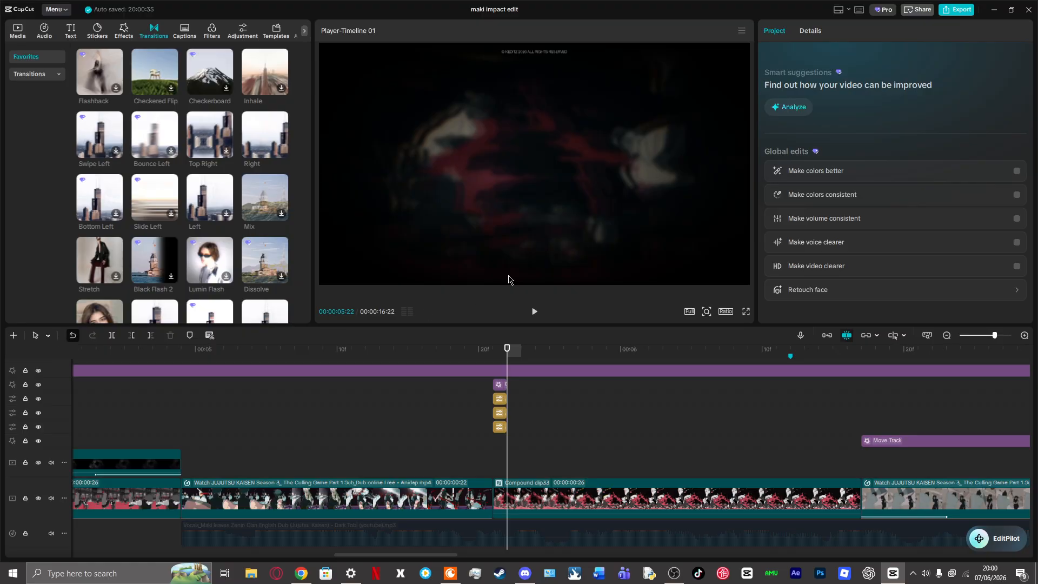
key(ctrl+z)
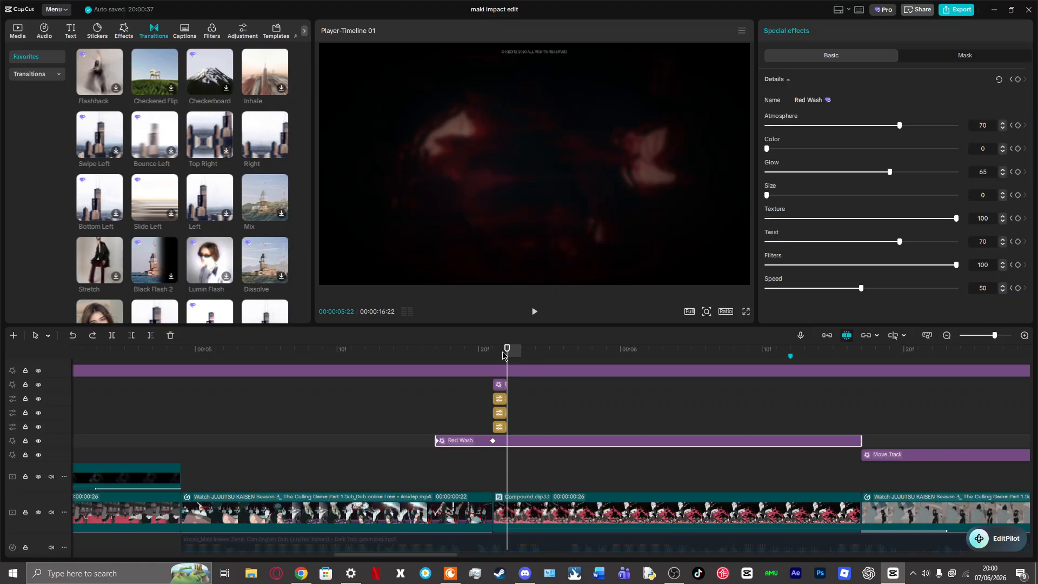
Step: Scrub through the Red Wash effect from its start at 00:00:05:17 to 00:00:06:03 and back to 00:00:05:13
drag(503, 355, 436, 354)
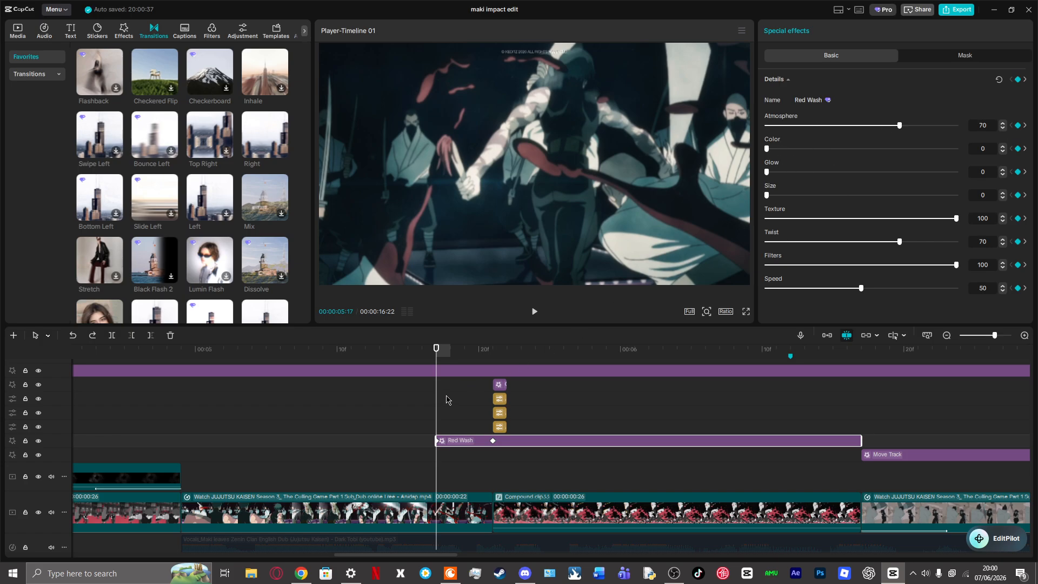
mouse_move(442, 401)
mouse_down()
mouse_move(480, 402)
mouse_move(433, 400)
mouse_move(494, 402)
mouse_move(442, 407)
mouse_up()
drag(436, 411, 493, 411)
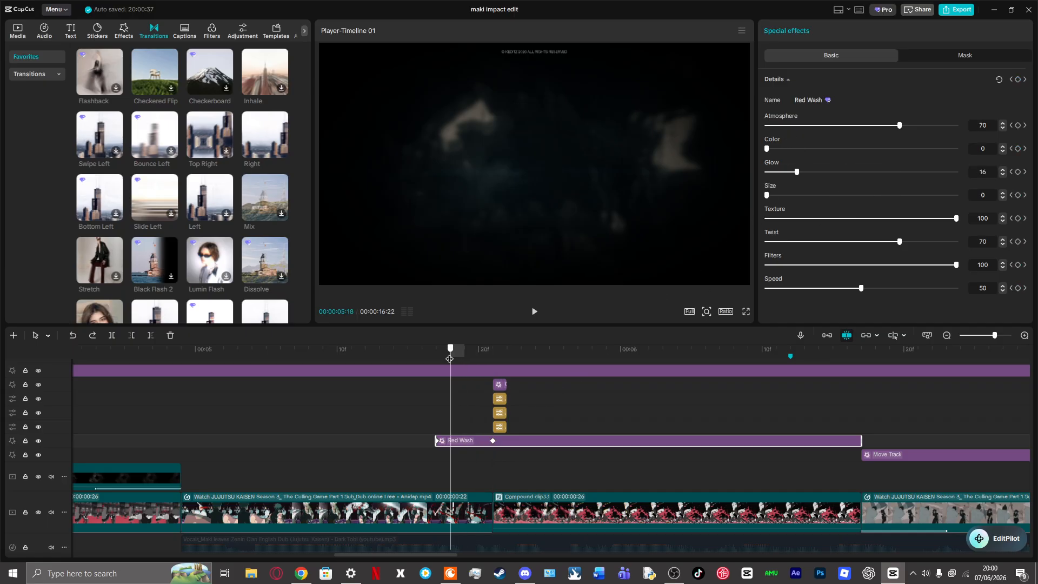
drag(449, 358, 575, 340)
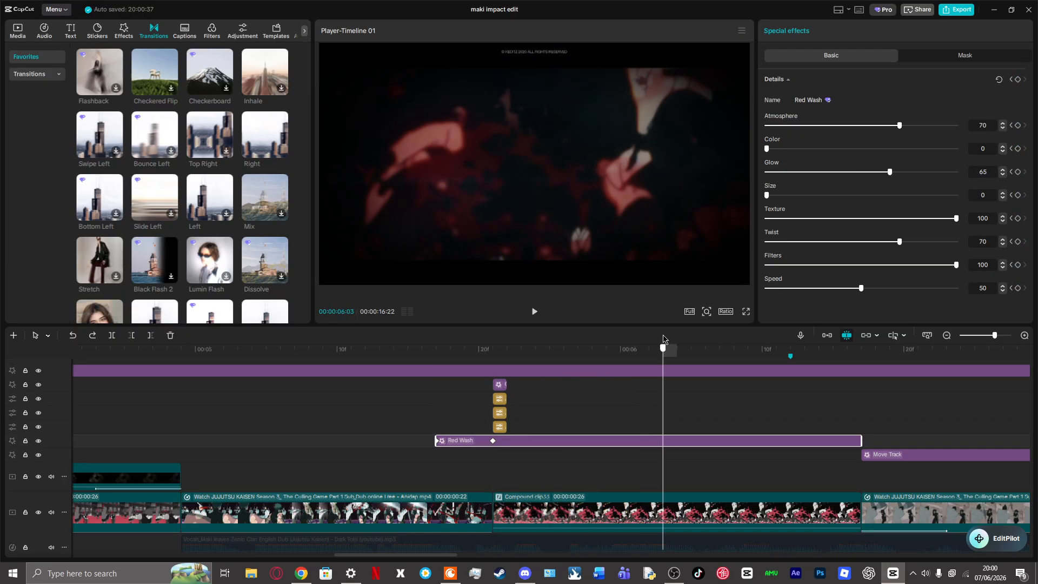
drag(664, 339, 380, 341)
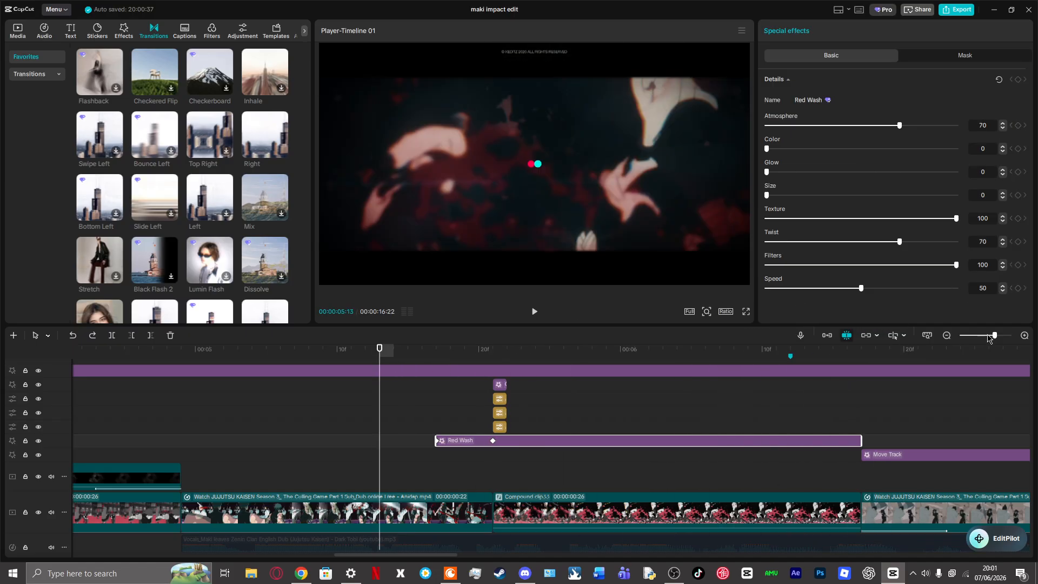
Step: Return to the start of the edit and preview frames from the beginning of Black Flash 2 up to 00:00:03:28
drag(988, 336, 967, 348)
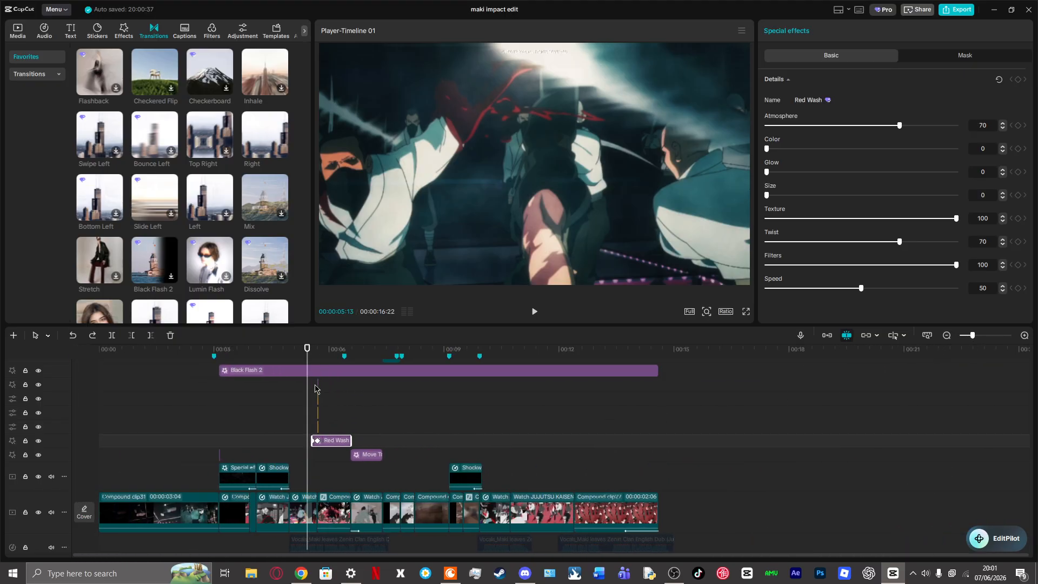
key(Home)
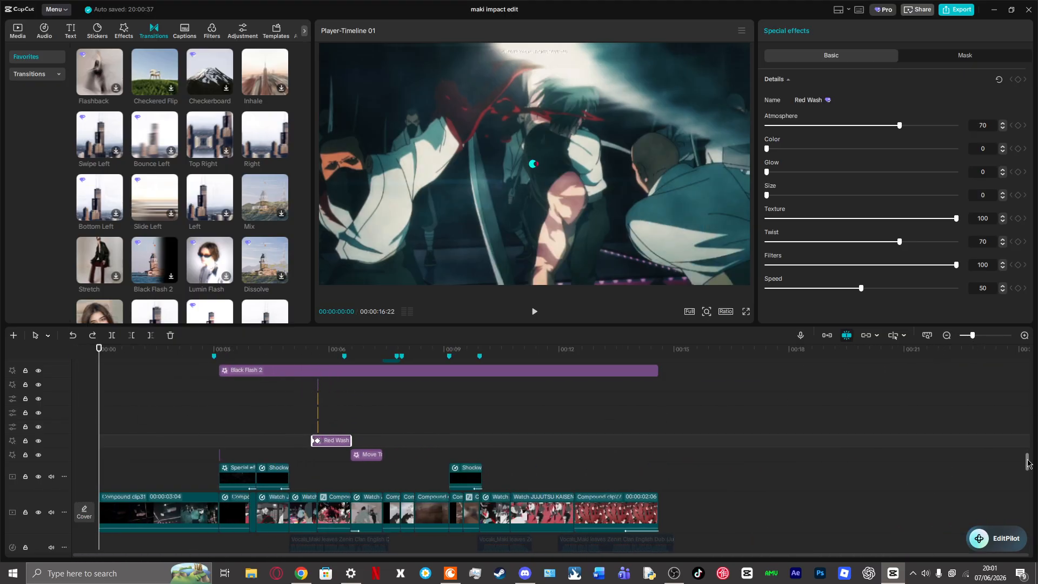
mouse_move(1027, 462)
mouse_down()
mouse_move(1034, 543)
mouse_move(1036, 461)
mouse_up()
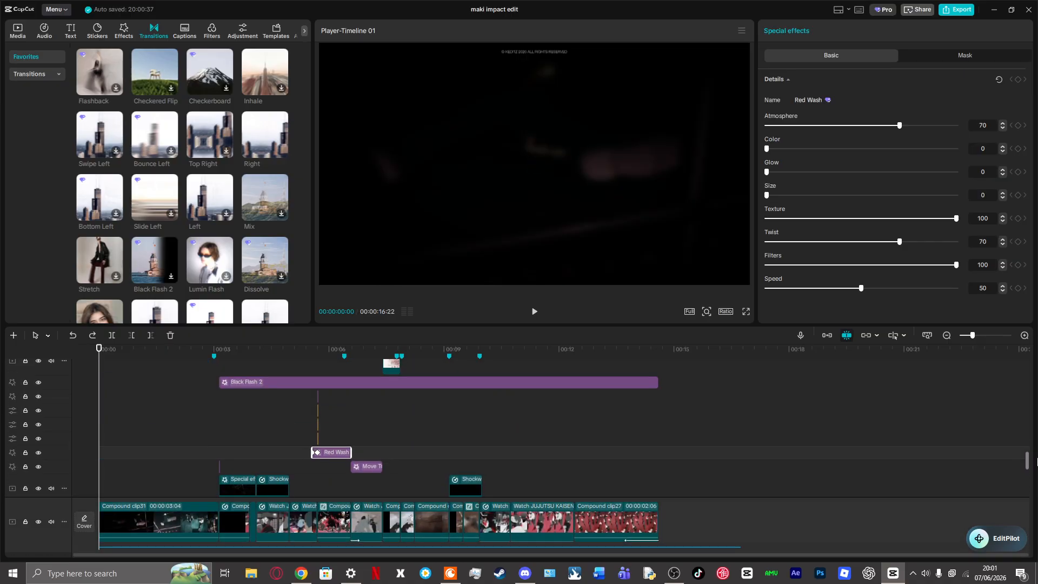
click(218, 425)
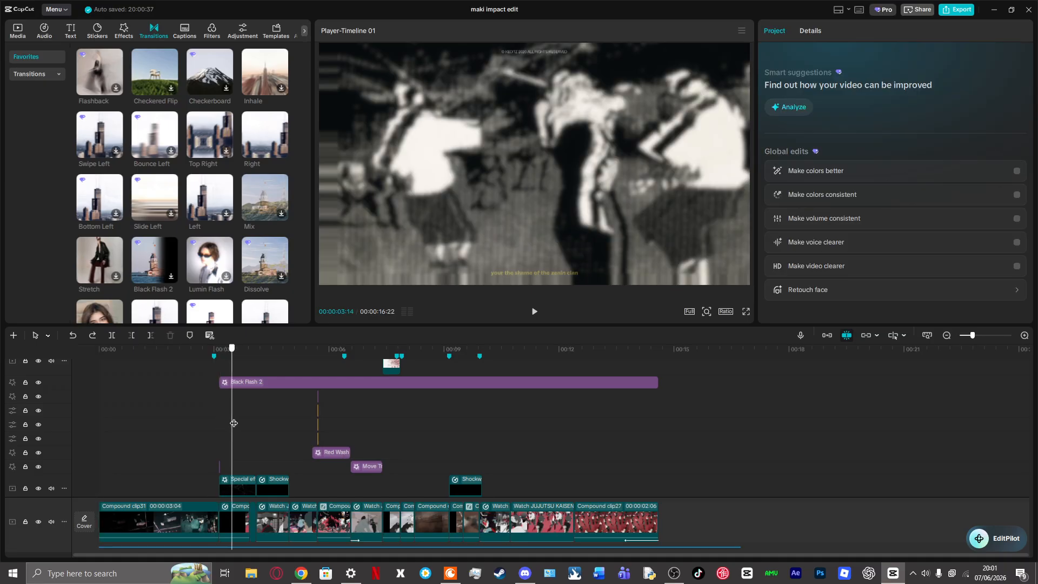
click(237, 422)
click(250, 420)
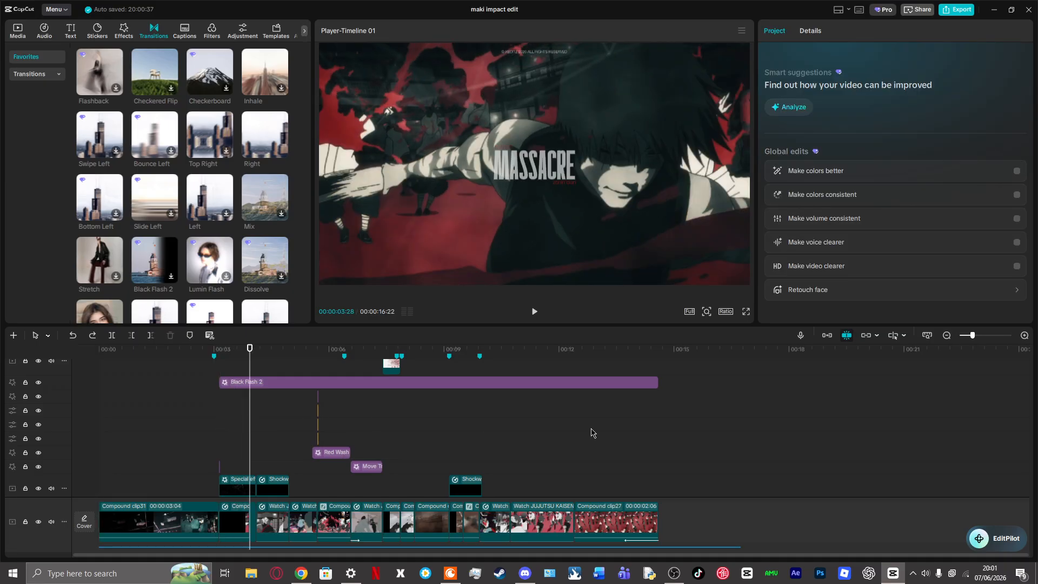